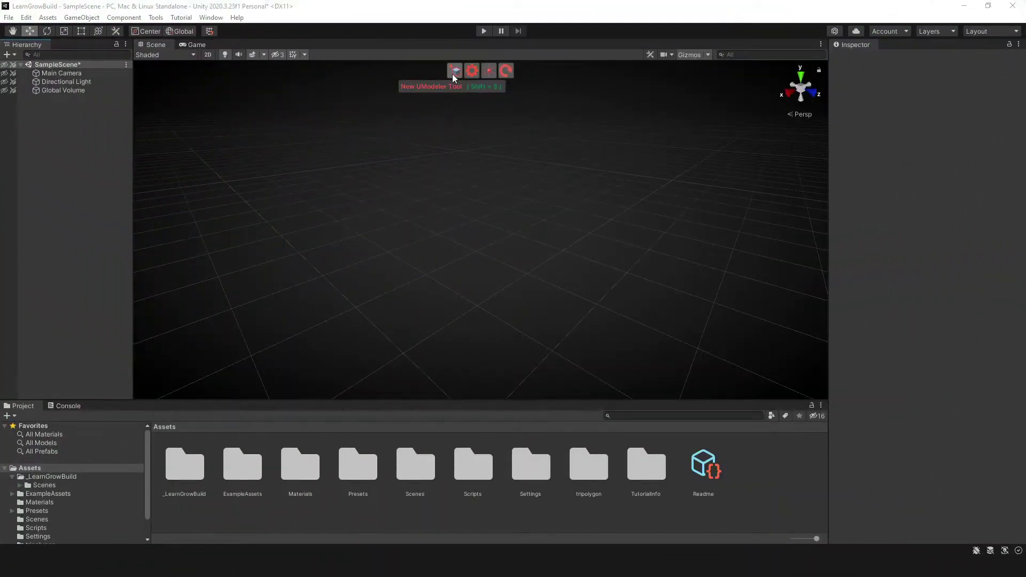
Step: Add a new UModeler Object to the empty scene and orbit across the grid
{"action": "left_click", "coordinate": [452, 74]}
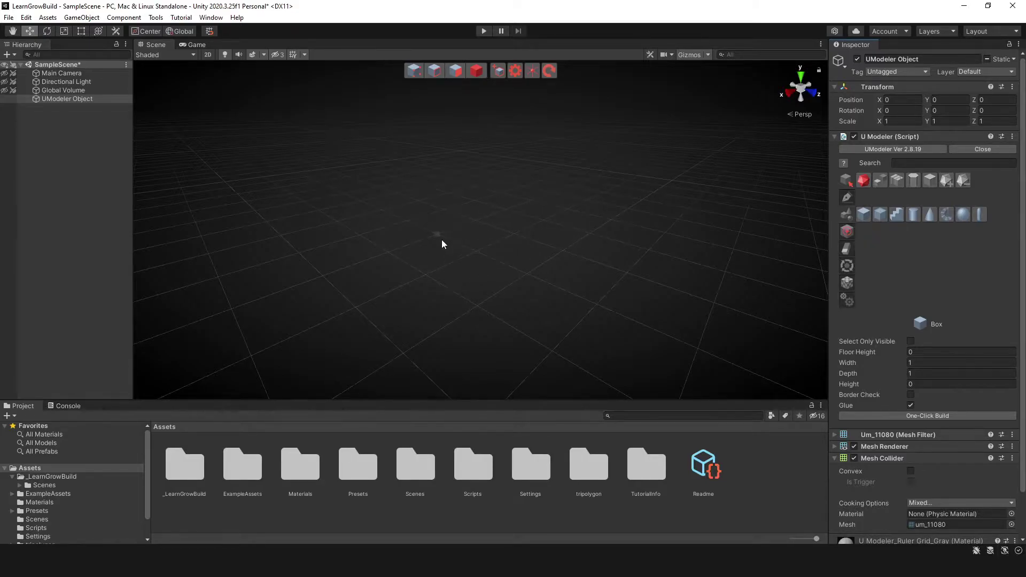
{"action": "mouse_move", "coordinate": [532, 251]}
{"action": "right_mouse_down"}
{"action": "mouse_move", "coordinate": [447, 261]}
{"action": "mouse_move", "coordinate": [421, 251]}
{"action": "right_mouse_up"}
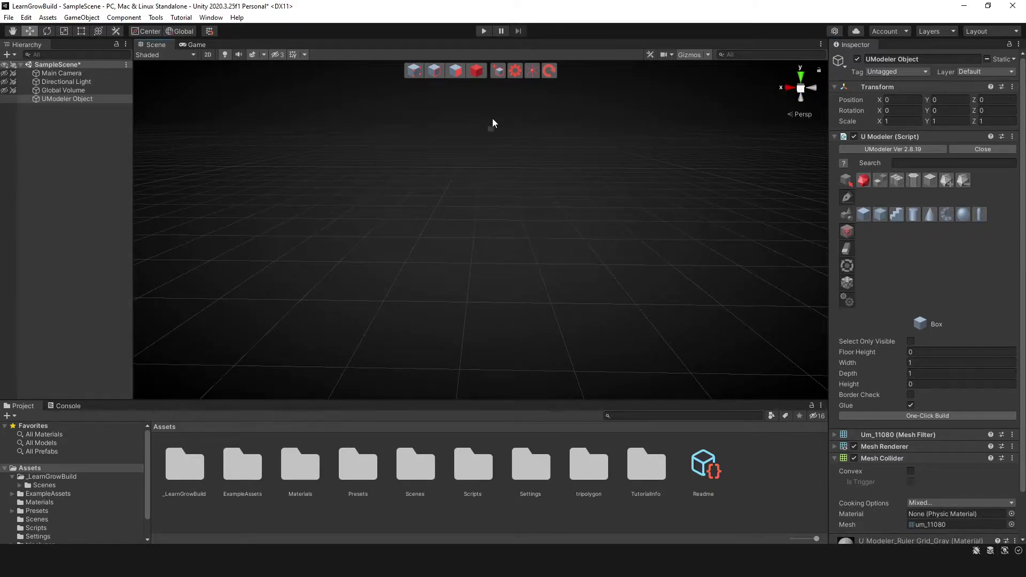
Step: Choose 0.5 as the Move Snap Size in UModeler Settings and close the panel
{"action": "left_click", "coordinate": [516, 72]}
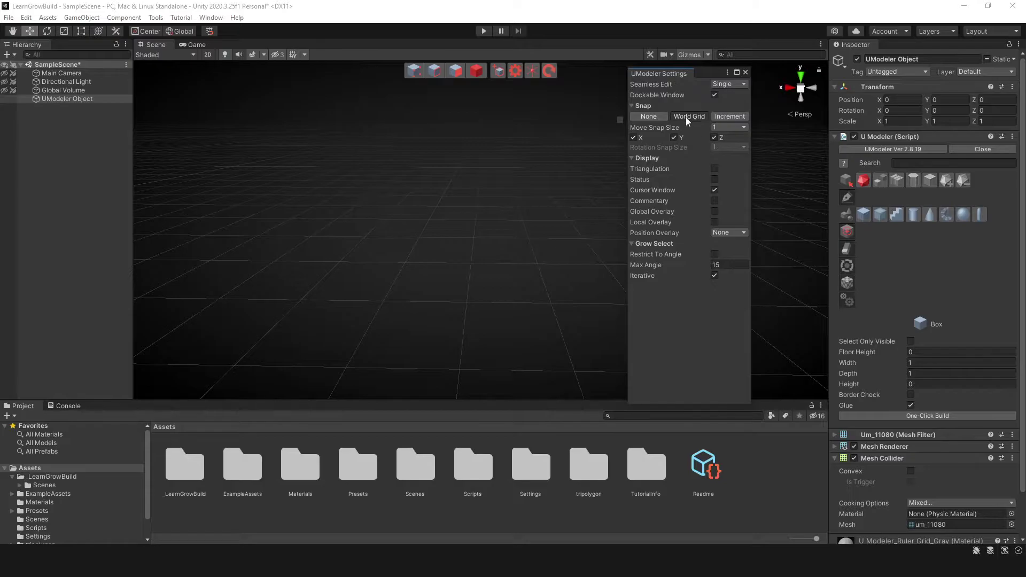
{"action": "left_click", "coordinate": [722, 128]}
{"action": "left_click", "coordinate": [737, 188]}
{"action": "left_click", "coordinate": [746, 73]}
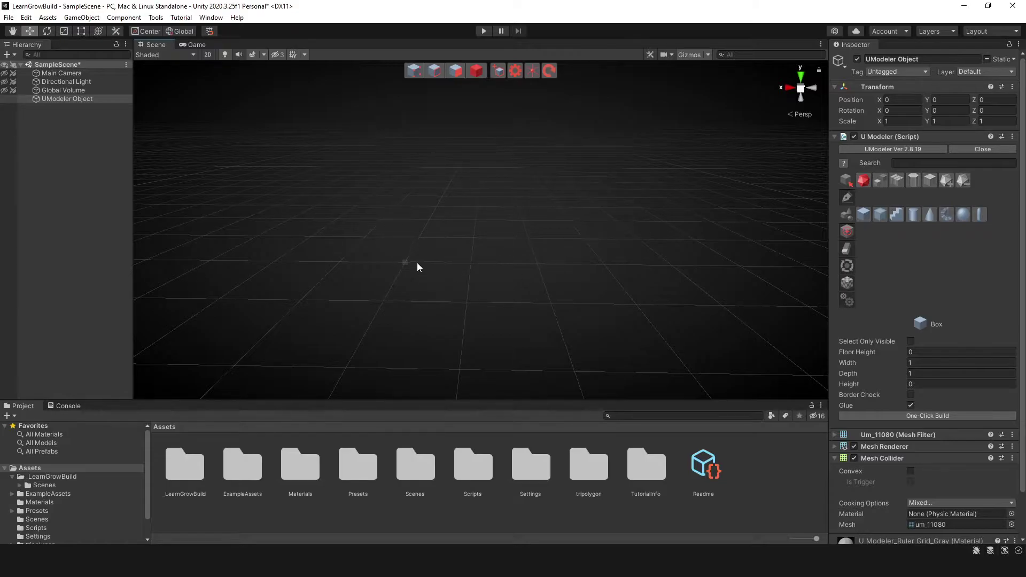
Step: Draw a box with a 2×1 floor and height 1, then orbit around it
{"action": "left_click_drag", "start_coordinate": [413, 266], "coordinate": [533, 302]}
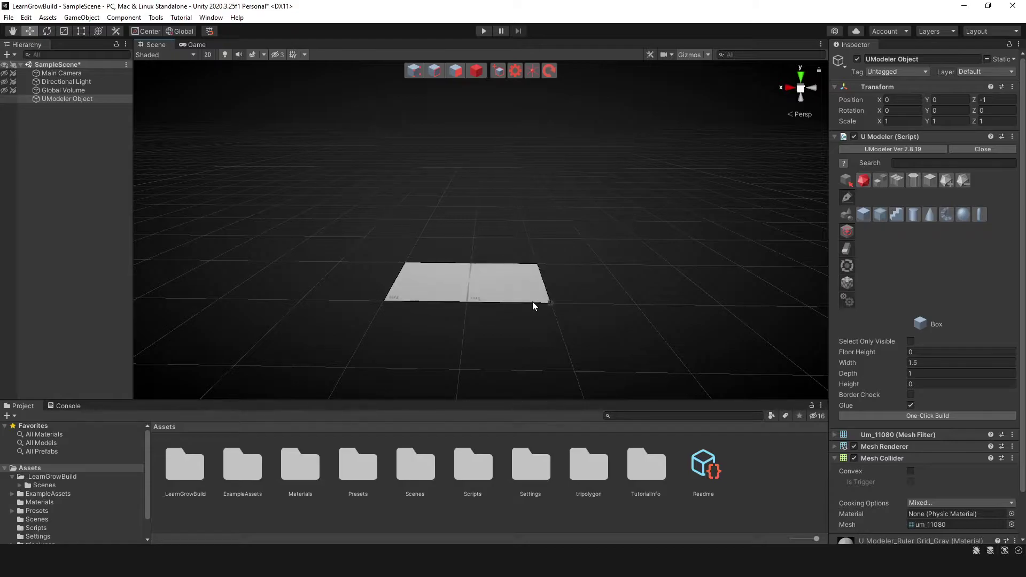
{"action": "left_click", "coordinate": [526, 212]}
{"action": "mouse_move", "coordinate": [527, 253]}
{"action": "right_mouse_down"}
{"action": "mouse_move", "coordinate": [546, 258]}
{"action": "mouse_move", "coordinate": [482, 249]}
{"action": "mouse_move", "coordinate": [626, 240]}
{"action": "mouse_move", "coordinate": [336, 236]}
{"action": "mouse_move", "coordinate": [305, 249]}
{"action": "right_mouse_up"}
{"action": "scroll", "coordinate": [400, 240], "scroll_direction": "down", "scroll_amount": 3}
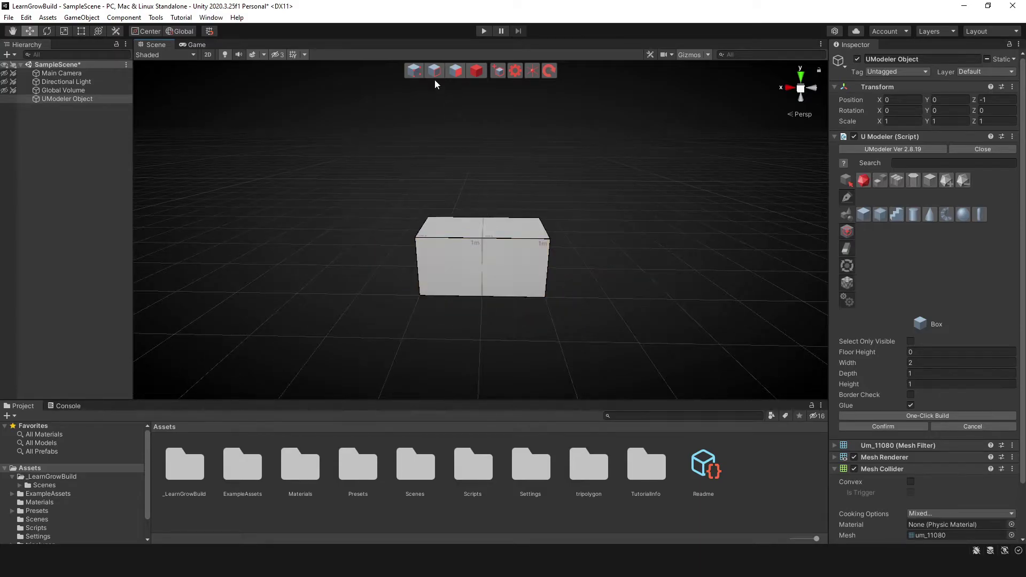
Step: Select a top corner vertex and the front top edge, then return to object mode
{"action": "left_click", "coordinate": [411, 68]}
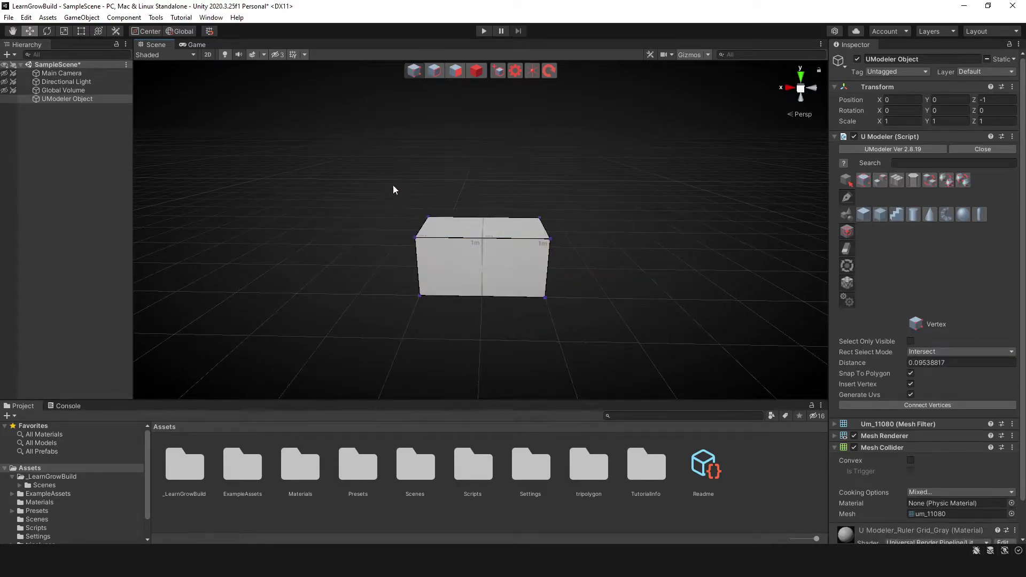
{"action": "left_click", "coordinate": [451, 238]}
{"action": "left_click", "coordinate": [529, 238]}
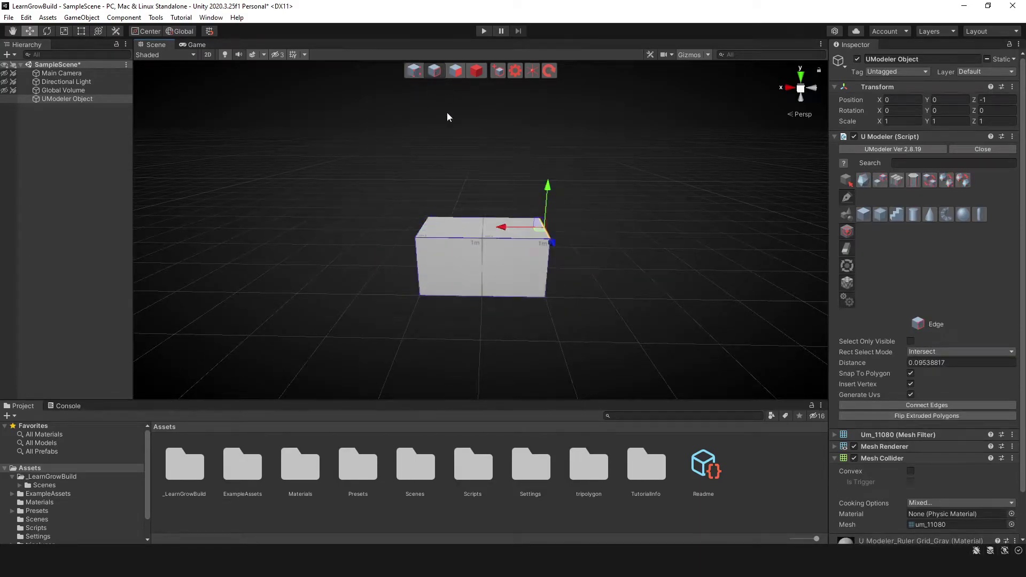
{"action": "left_click", "coordinate": [451, 242], "text": "shift"}
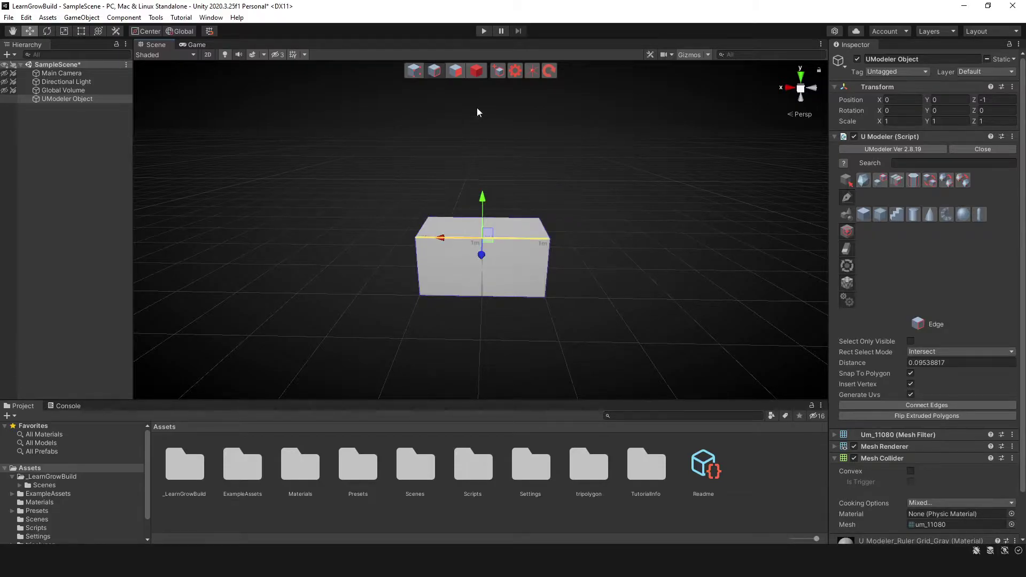
{"action": "left_click", "coordinate": [476, 74]}
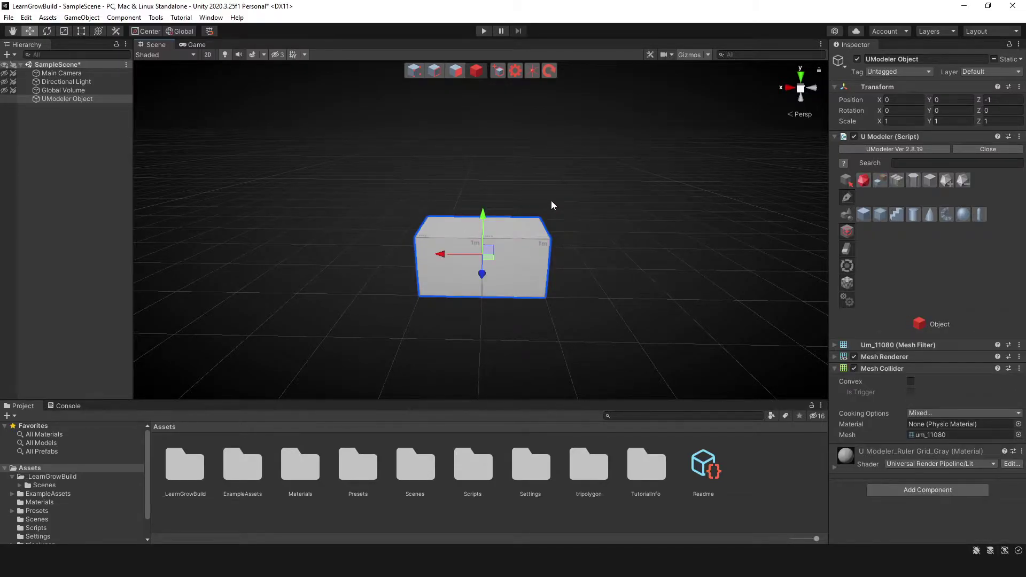
Step: Delete the box and start a new UModeler object with the Room tool
{"action": "key", "text": "Delete"}
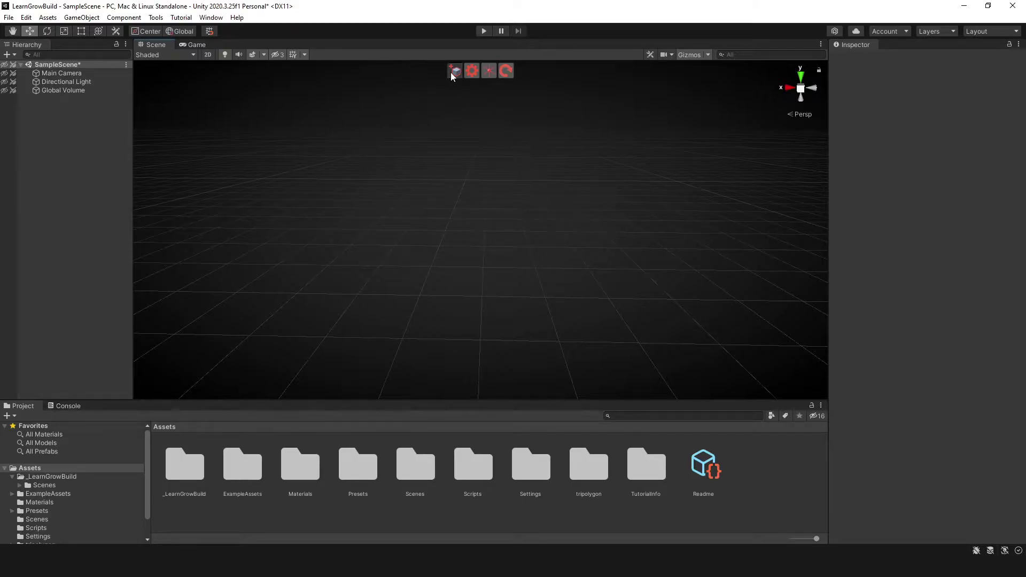
{"action": "left_click", "coordinate": [455, 71]}
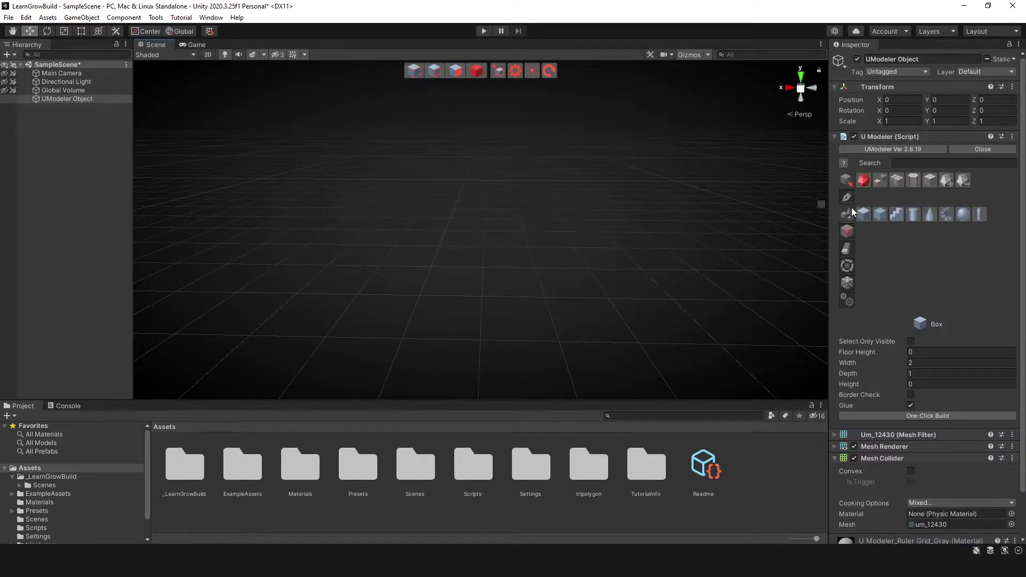
{"action": "left_click", "coordinate": [881, 215]}
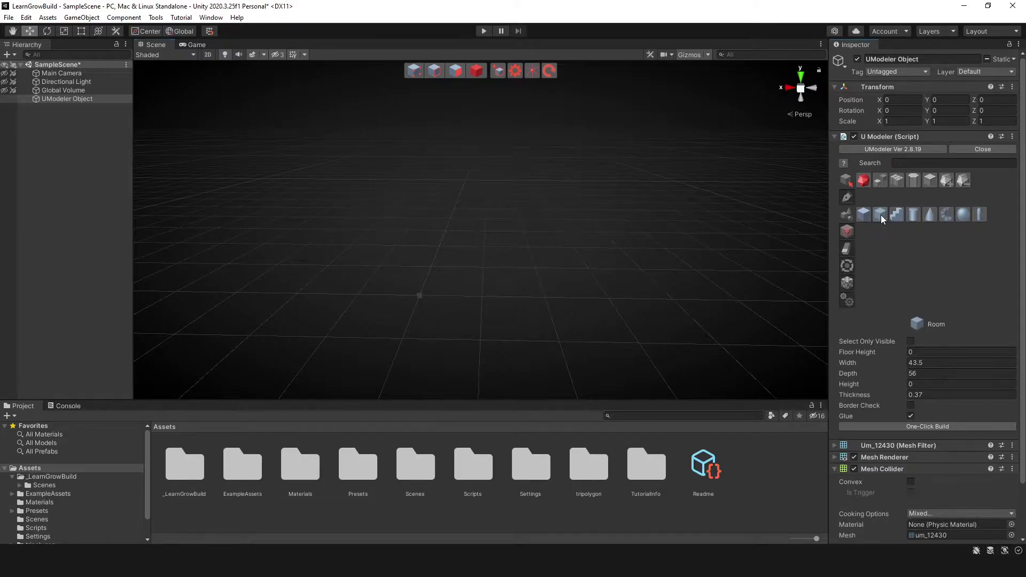
Step: Draw a 2×2 room floor and raise the room to height 2
{"action": "left_click_drag", "start_coordinate": [441, 248], "coordinate": [536, 301]}
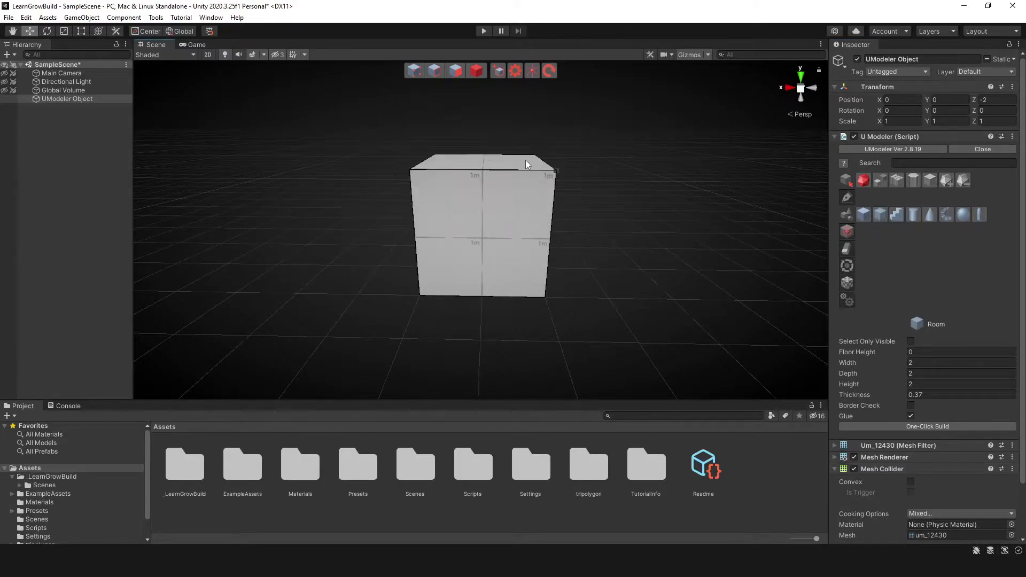
{"action": "left_click", "coordinate": [526, 159]}
{"action": "scroll", "coordinate": [496, 238], "scroll_direction": "down", "scroll_amount": 2}
{"action": "mouse_move", "coordinate": [633, 241]}
{"action": "left_mouse_down", "text": "alt"}
{"action": "mouse_move", "coordinate": [487, 239]}
{"action": "mouse_move", "coordinate": [529, 265]}
{"action": "left_mouse_up", "text": "alt"}
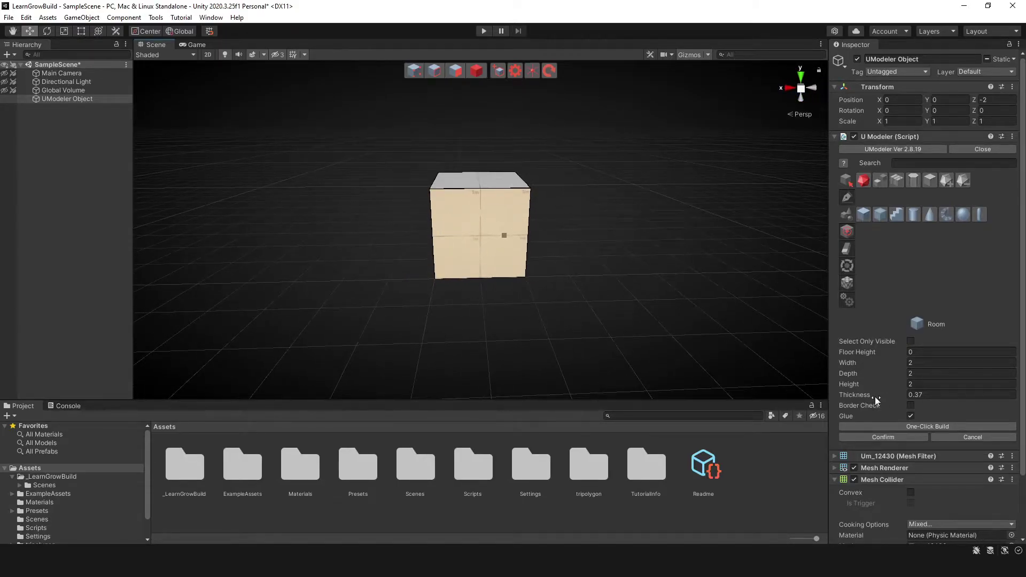
{"action": "scroll", "coordinate": [507, 254], "scroll_direction": "up", "scroll_amount": 1}
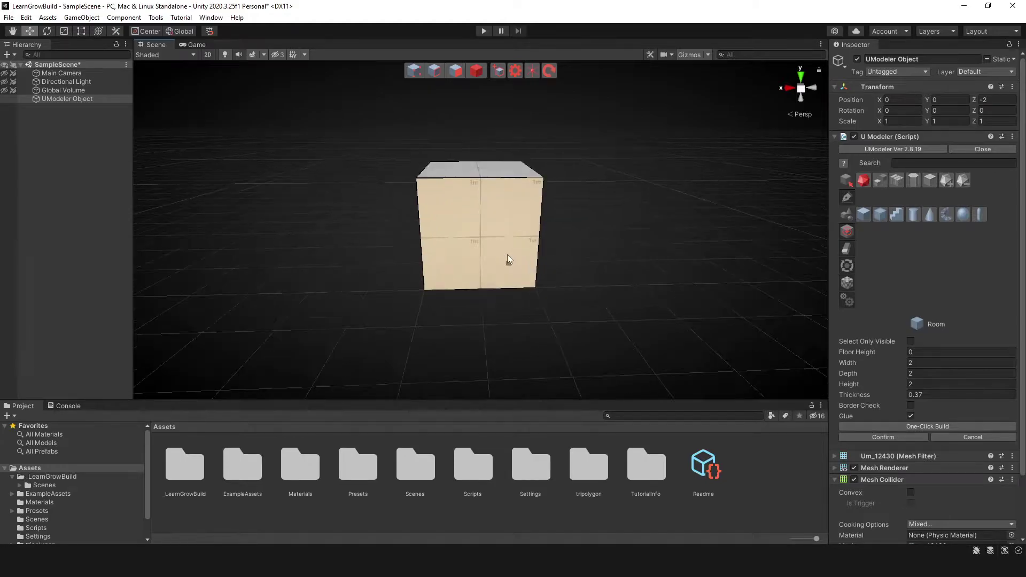
{"action": "scroll", "coordinate": [466, 211], "scroll_direction": "up", "scroll_amount": 1}
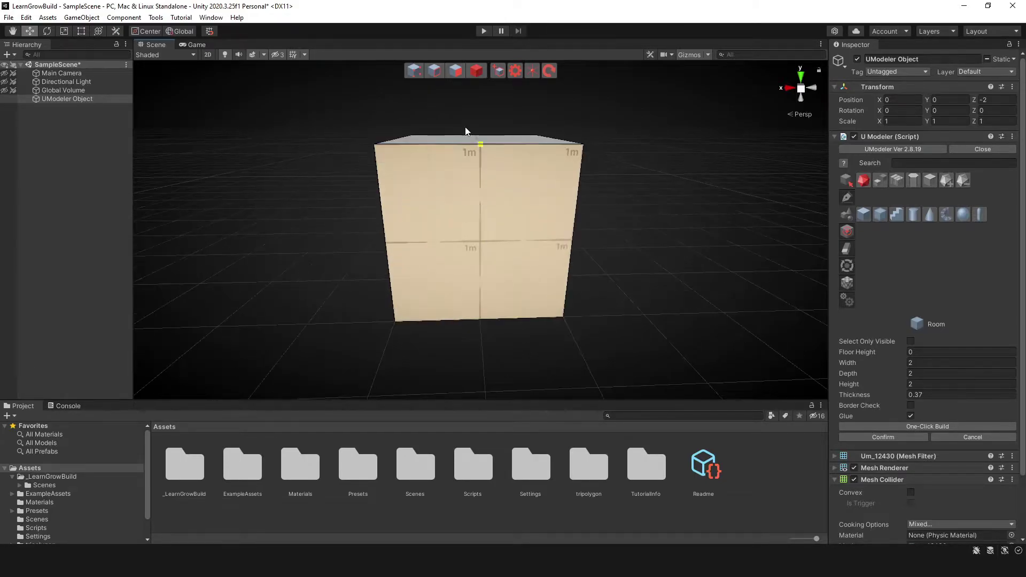
{"action": "scroll", "coordinate": [460, 202], "scroll_direction": "up", "scroll_amount": 2}
{"action": "scroll", "coordinate": [458, 205], "scroll_direction": "up", "scroll_amount": 2}
{"action": "scroll", "coordinate": [458, 208], "scroll_direction": "up", "scroll_amount": 2}
{"action": "scroll", "coordinate": [459, 208], "scroll_direction": "up", "scroll_amount": 2}
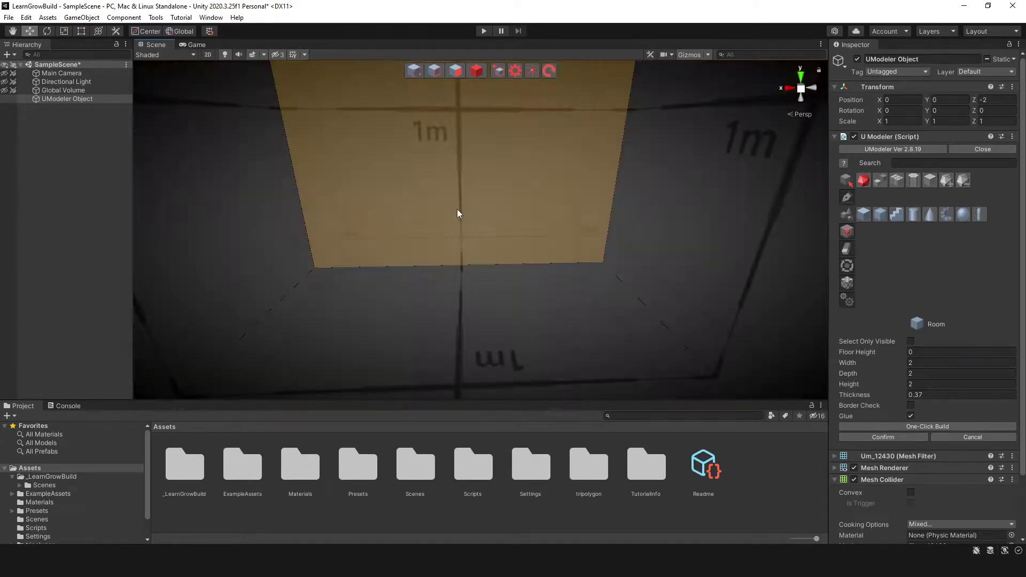
{"action": "scroll", "coordinate": [457, 210], "scroll_direction": "up", "scroll_amount": 2}
{"action": "scroll", "coordinate": [457, 208], "scroll_direction": "up", "scroll_amount": 2}
{"action": "scroll", "coordinate": [457, 213], "scroll_direction": "up", "scroll_amount": 2}
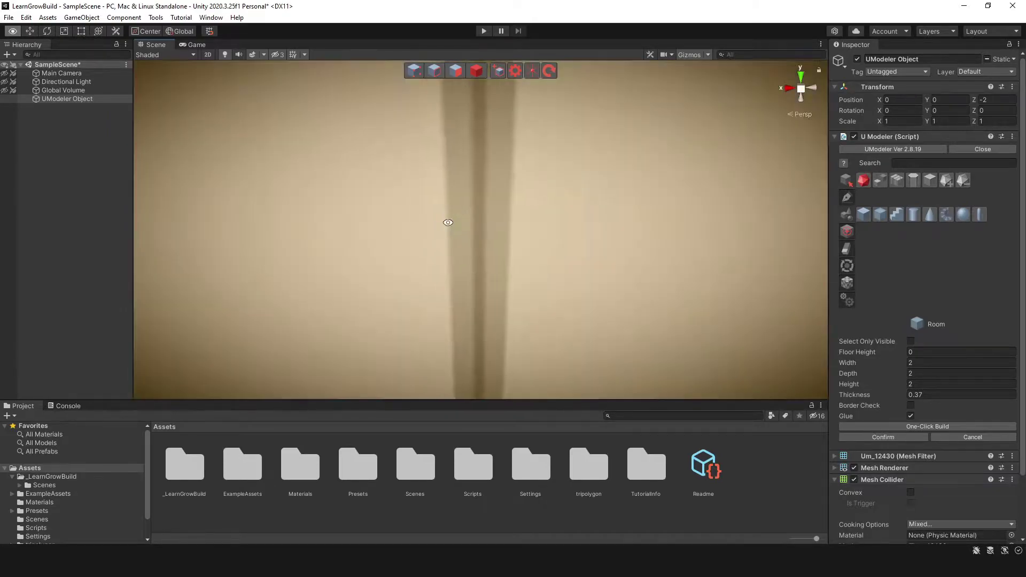
{"action": "scroll", "coordinate": [457, 213], "scroll_direction": "up", "scroll_amount": 2}
{"action": "scroll", "coordinate": [455, 272], "scroll_direction": "up", "scroll_amount": 2}
Step: Orbit around to inspect the room's 0.37-thick walls, confirm it, then delete the room
{"action": "mouse_move", "coordinate": [455, 273]}
{"action": "right_mouse_down"}
{"action": "mouse_move", "coordinate": [584, 252]}
{"action": "mouse_move", "coordinate": [467, 224]}
{"action": "mouse_move", "coordinate": [527, 226]}
{"action": "right_mouse_up"}
{"action": "middle_click_drag", "start_coordinate": [527, 227], "coordinate": [273, 180]}
{"action": "right_click_drag", "start_coordinate": [481, 208], "coordinate": [572, 218]}
{"action": "scroll", "coordinate": [405, 210], "scroll_direction": "down", "scroll_amount": 5}
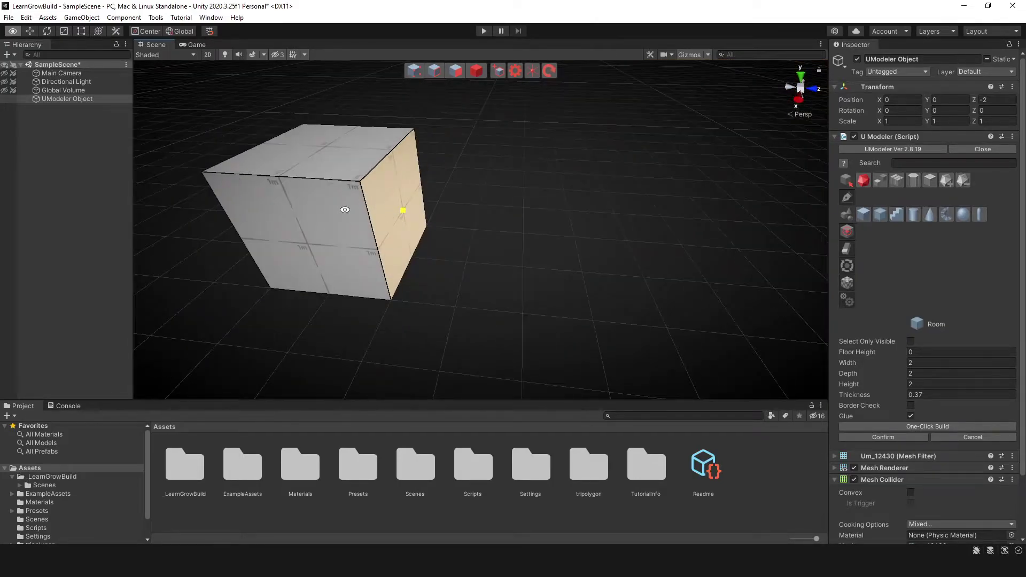
{"action": "mouse_move", "coordinate": [345, 211]}
{"action": "right_mouse_down"}
{"action": "mouse_move", "coordinate": [462, 250]}
{"action": "mouse_move", "coordinate": [450, 241]}
{"action": "right_mouse_up"}
{"action": "left_click", "coordinate": [472, 177]}
{"action": "left_click", "coordinate": [477, 72]}
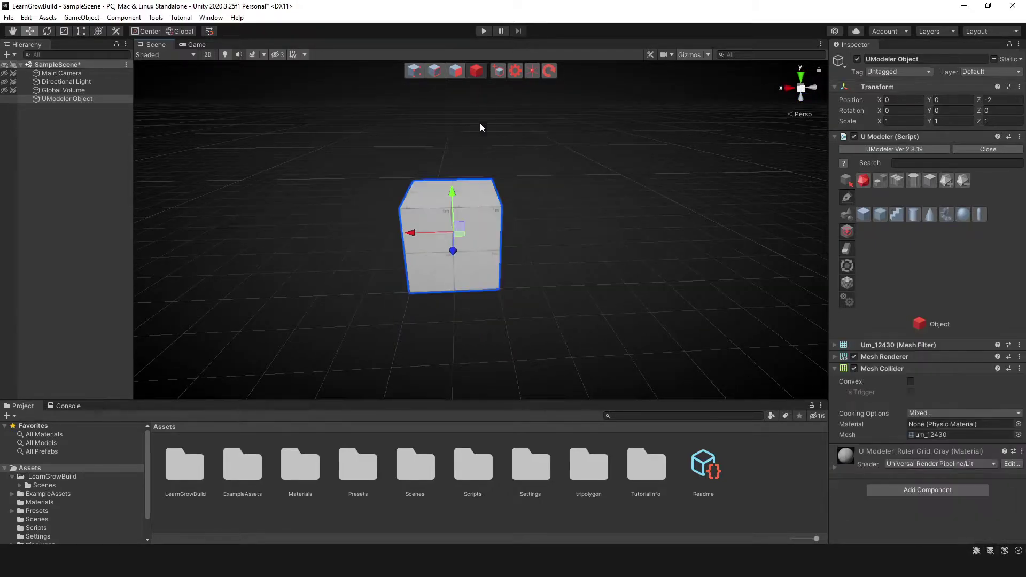
{"action": "key", "text": "Delete"}
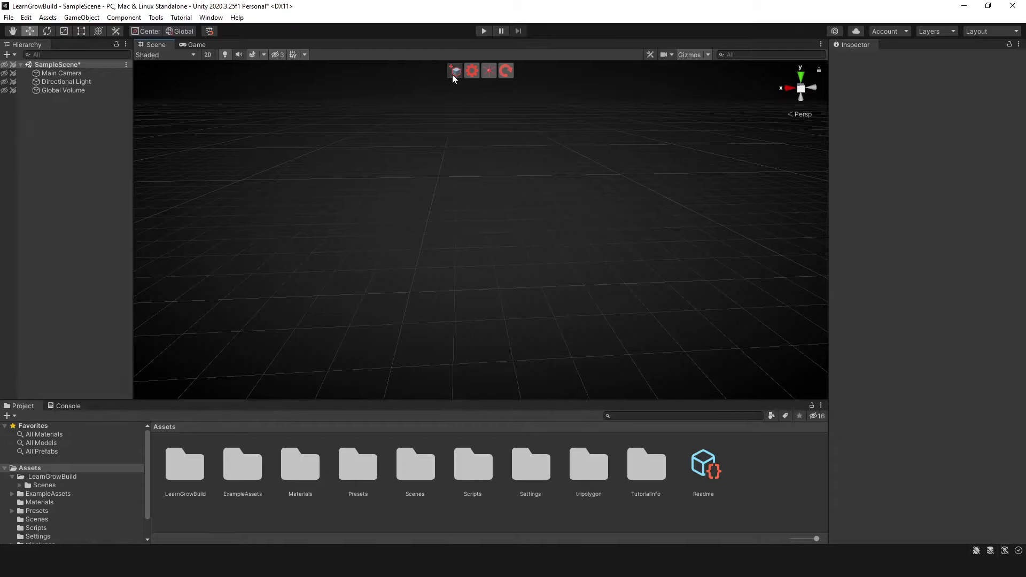
Step: Create a new UModeler object and draw a Room with a 10×7 floor and height 7
{"action": "left_click", "coordinate": [454, 72]}
{"action": "left_click", "coordinate": [882, 217]}
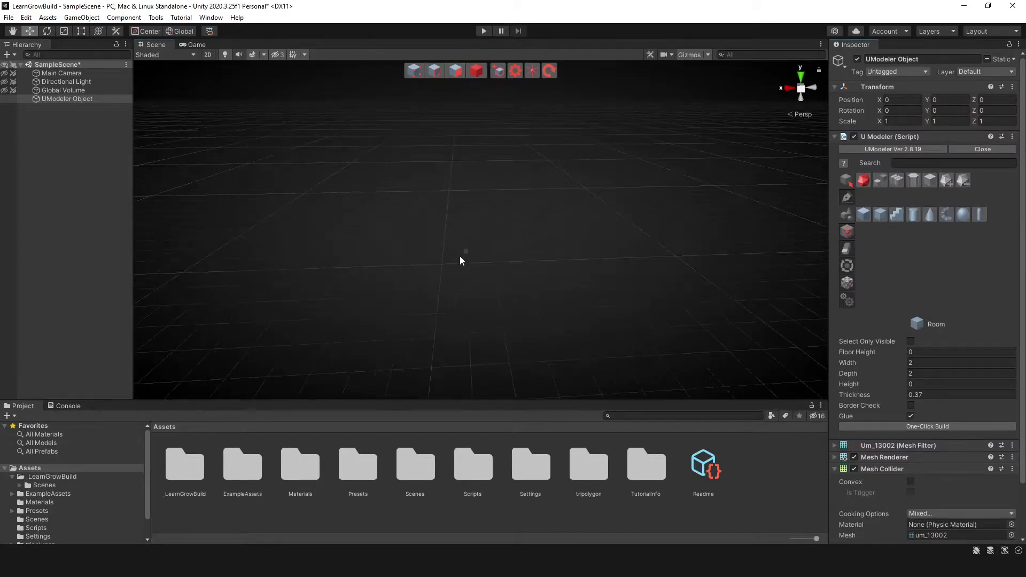
{"action": "right_click_drag", "start_coordinate": [473, 269], "coordinate": [402, 264]}
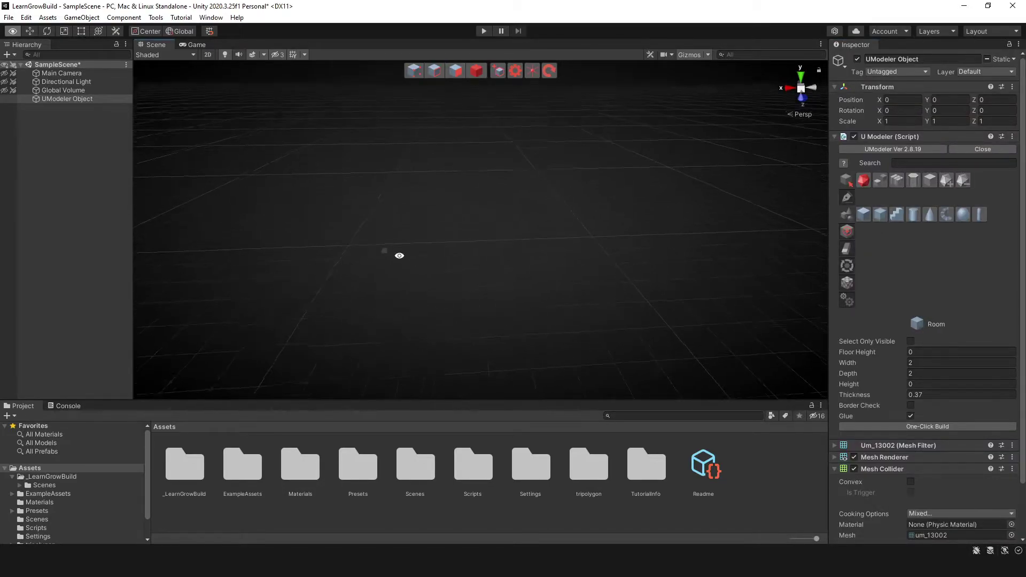
{"action": "mouse_move", "coordinate": [401, 265]}
{"action": "middle_mouse_down"}
{"action": "mouse_move", "coordinate": [391, 321]}
{"action": "mouse_move", "coordinate": [383, 223]}
{"action": "middle_mouse_up"}
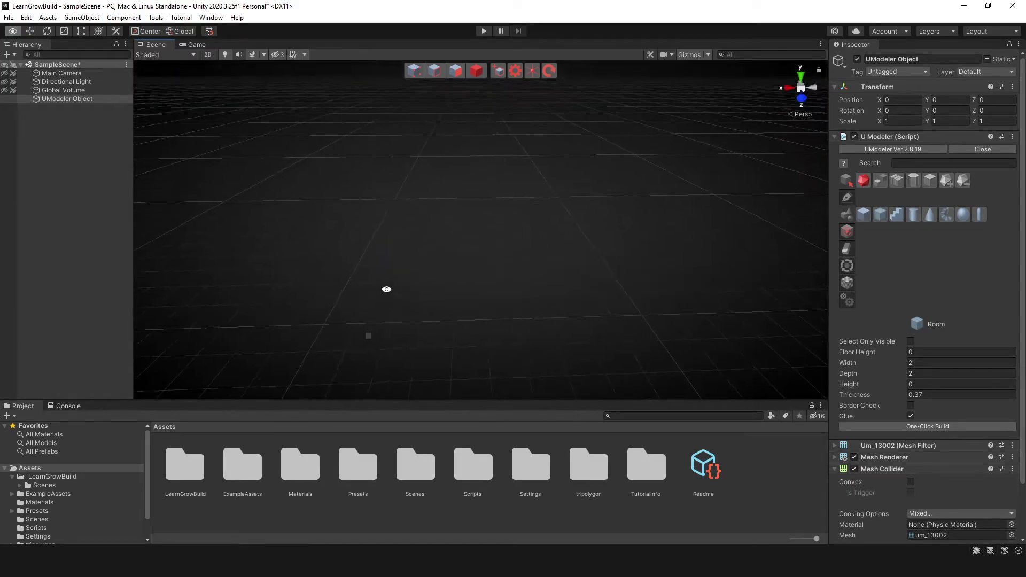
{"action": "left_click_drag", "start_coordinate": [383, 222], "coordinate": [636, 304]}
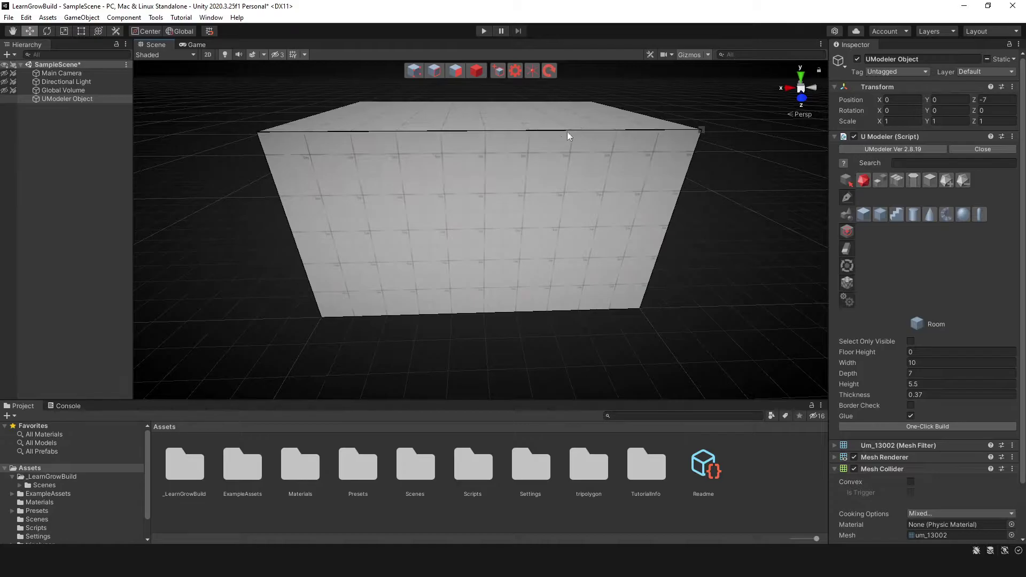
{"action": "left_click", "coordinate": [544, 126]}
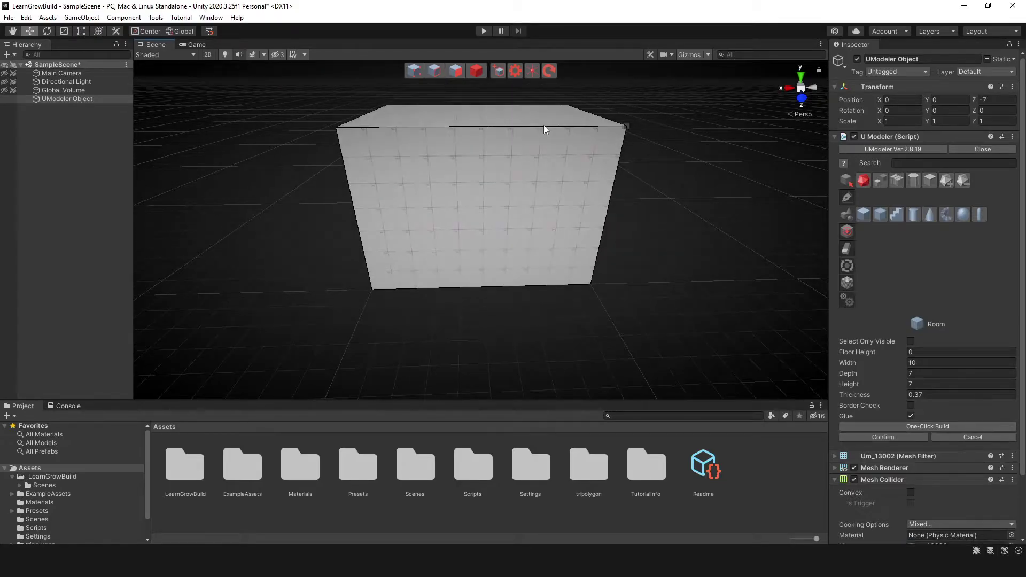
{"action": "middle_click_drag", "start_coordinate": [509, 210], "coordinate": [508, 233]}
{"action": "scroll", "coordinate": [508, 232], "scroll_direction": "up", "scroll_amount": 3}
{"action": "mouse_move", "coordinate": [481, 232]}
{"action": "right_mouse_down"}
{"action": "mouse_move", "coordinate": [621, 200]}
{"action": "mouse_move", "coordinate": [504, 240]}
{"action": "right_mouse_up"}
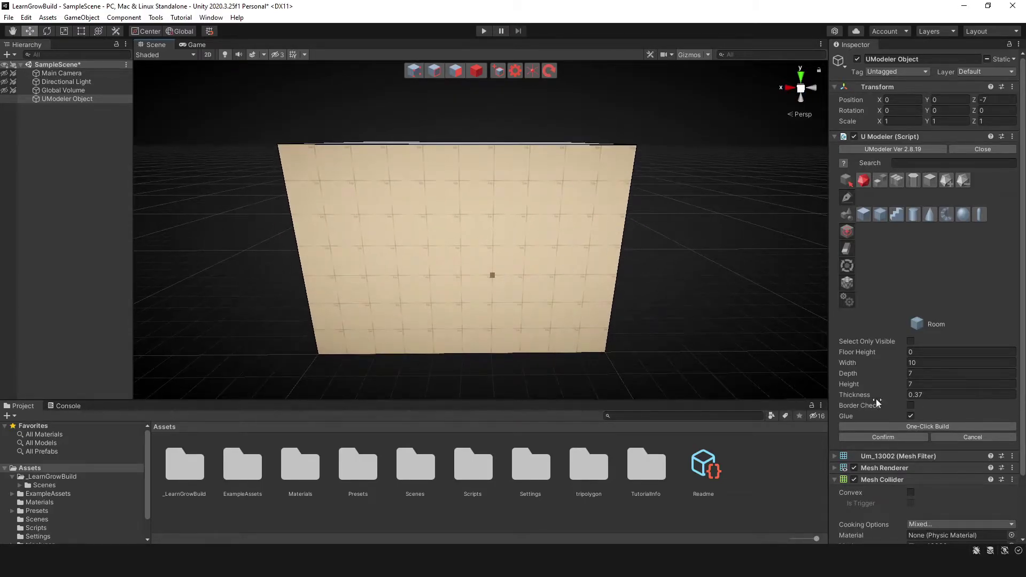
Step: Change the Room Thickness value to 0.5, then orbit out to a front view of the box
{"action": "left_click", "coordinate": [922, 395]}
{"action": "scroll", "coordinate": [486, 251], "scroll_direction": "up", "scroll_amount": 5}
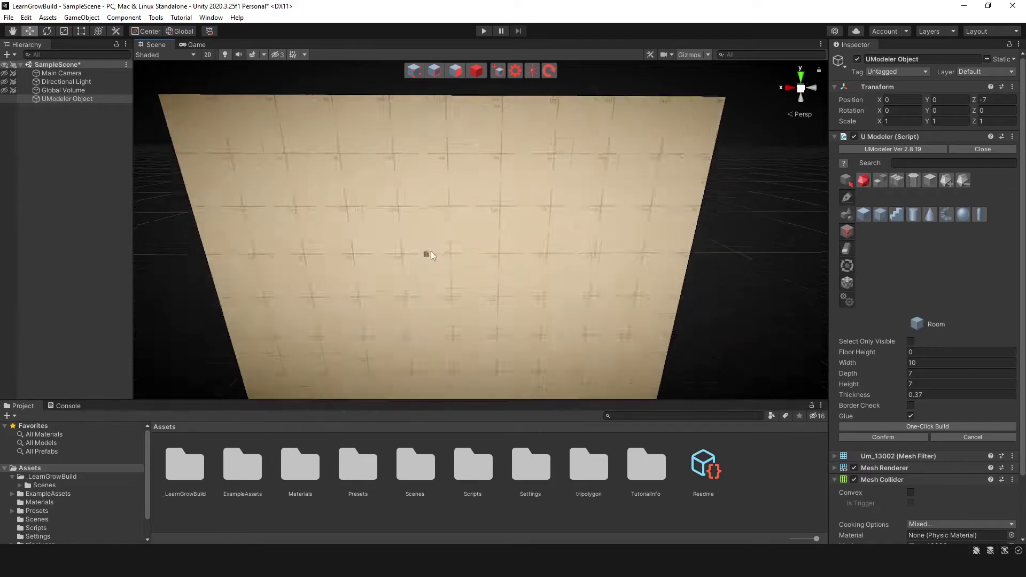
{"action": "mouse_move", "coordinate": [431, 253]}
{"action": "right_mouse_down"}
{"action": "mouse_move", "coordinate": [564, 303]}
{"action": "mouse_move", "coordinate": [682, 296]}
{"action": "mouse_move", "coordinate": [629, 286]}
{"action": "mouse_move", "coordinate": [610, 264]}
{"action": "right_mouse_up"}
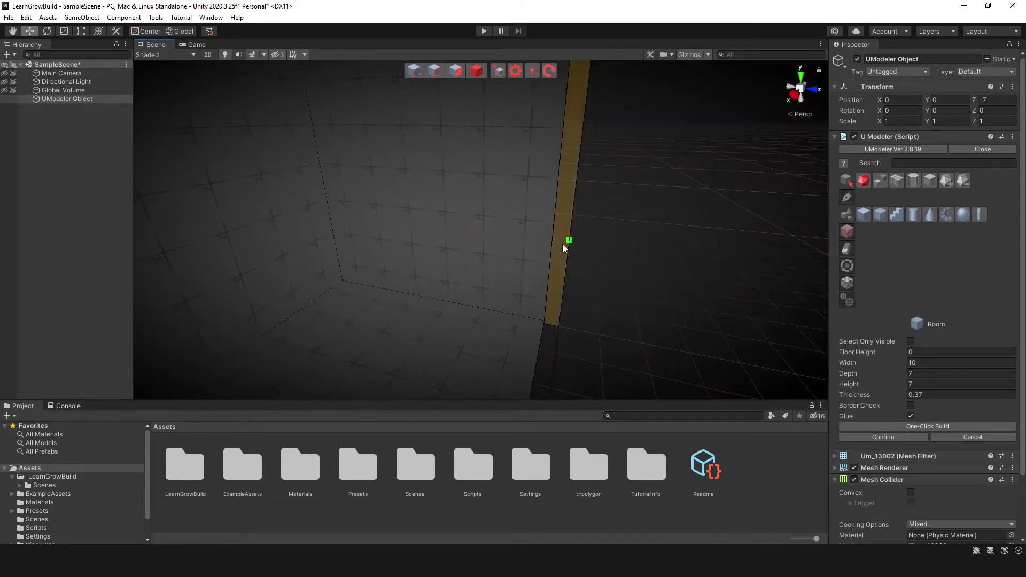
{"action": "mouse_move", "coordinate": [904, 395]}
{"action": "left_mouse_down"}
{"action": "mouse_move", "coordinate": [891, 394]}
{"action": "mouse_move", "coordinate": [923, 399]}
{"action": "left_mouse_up"}
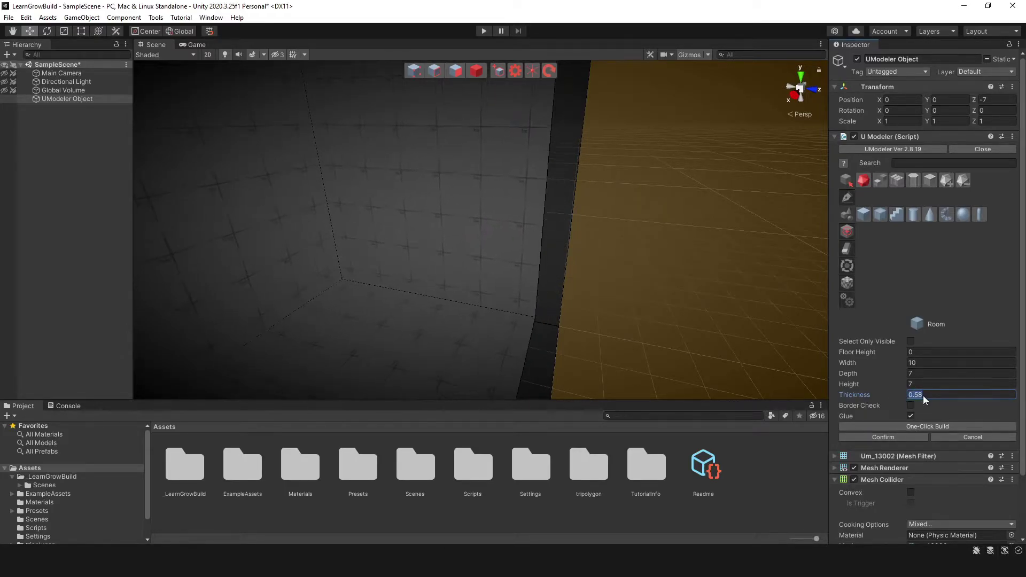
{"action": "mouse_move", "coordinate": [642, 257]}
{"action": "middle_mouse_down"}
{"action": "mouse_move", "coordinate": [516, 295]}
{"action": "mouse_move", "coordinate": [399, 275]}
{"action": "middle_mouse_up"}
{"action": "mouse_move", "coordinate": [398, 275]}
{"action": "right_mouse_down"}
{"action": "mouse_move", "coordinate": [480, 272]}
{"action": "mouse_move", "coordinate": [554, 249]}
{"action": "mouse_move", "coordinate": [481, 269]}
{"action": "right_mouse_up"}
{"action": "middle_click_drag", "start_coordinate": [482, 269], "coordinate": [473, 265]}
{"action": "mouse_move", "coordinate": [474, 265]}
{"action": "right_mouse_down"}
{"action": "mouse_move", "coordinate": [513, 265]}
{"action": "mouse_move", "coordinate": [504, 259]}
{"action": "mouse_move", "coordinate": [521, 289]}
{"action": "right_mouse_up"}
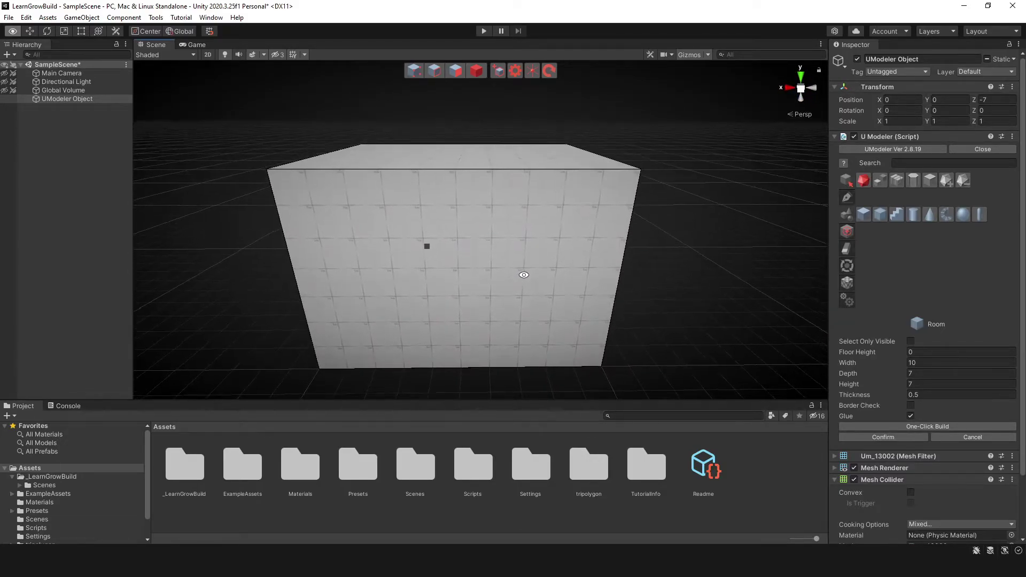
Step: Draw a doorway rectangle at the bottom middle of the front wall
{"action": "left_click", "coordinate": [847, 233]}
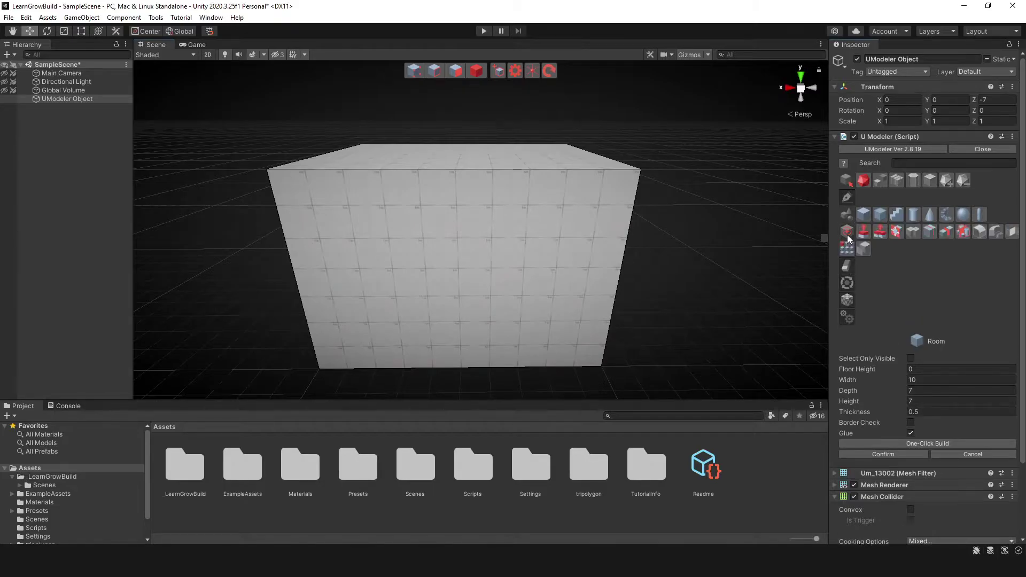
{"action": "left_click", "coordinate": [846, 199]}
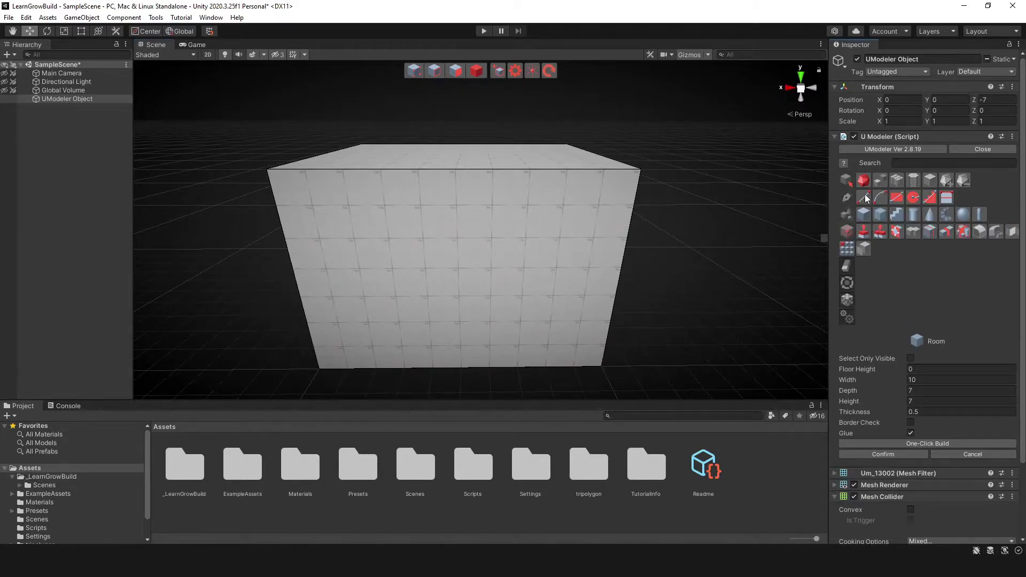
{"action": "right_click_drag", "start_coordinate": [512, 239], "coordinate": [521, 240]}
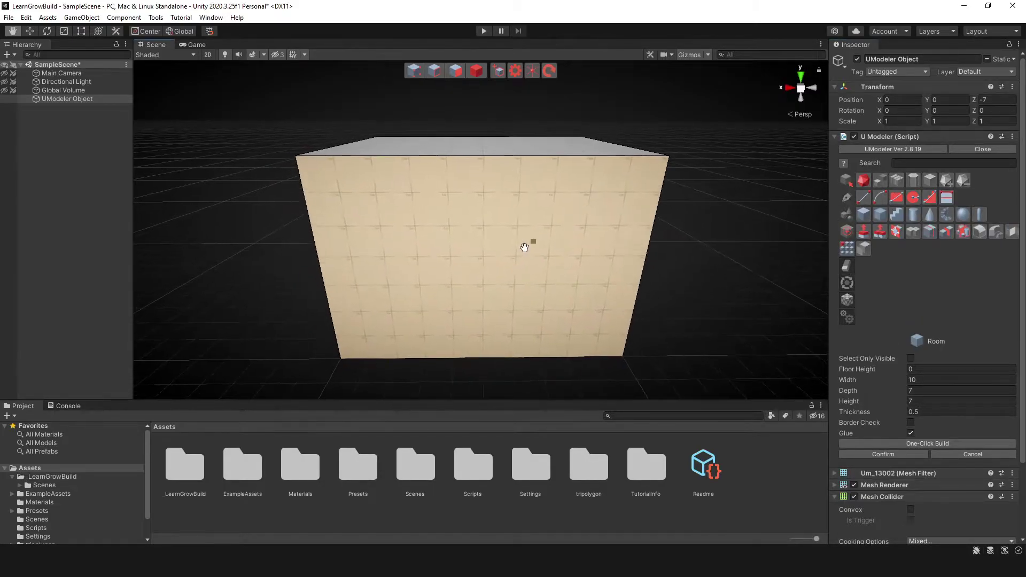
{"action": "left_click", "coordinate": [896, 198]}
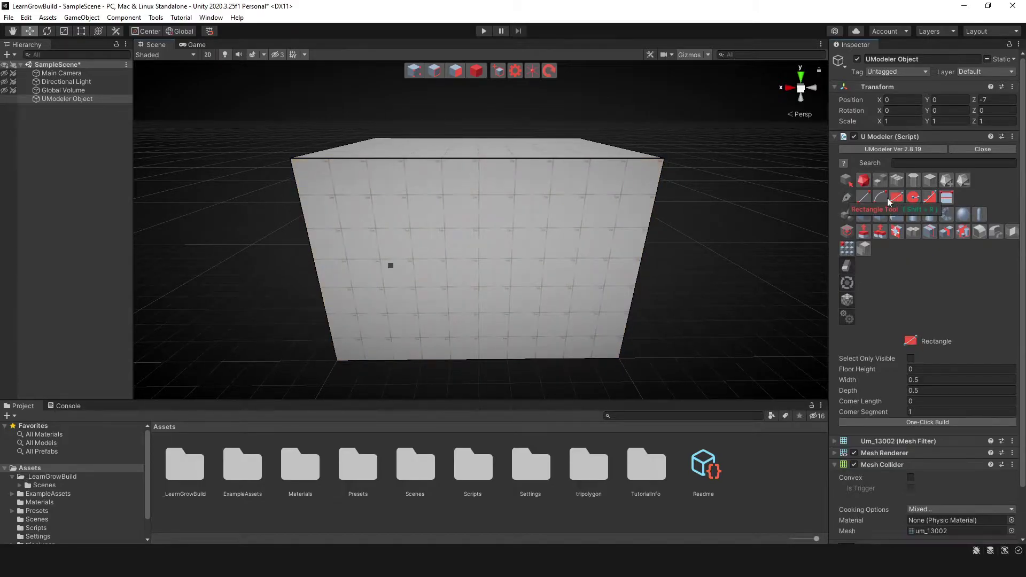
{"action": "left_click_drag", "start_coordinate": [452, 288], "coordinate": [509, 353]}
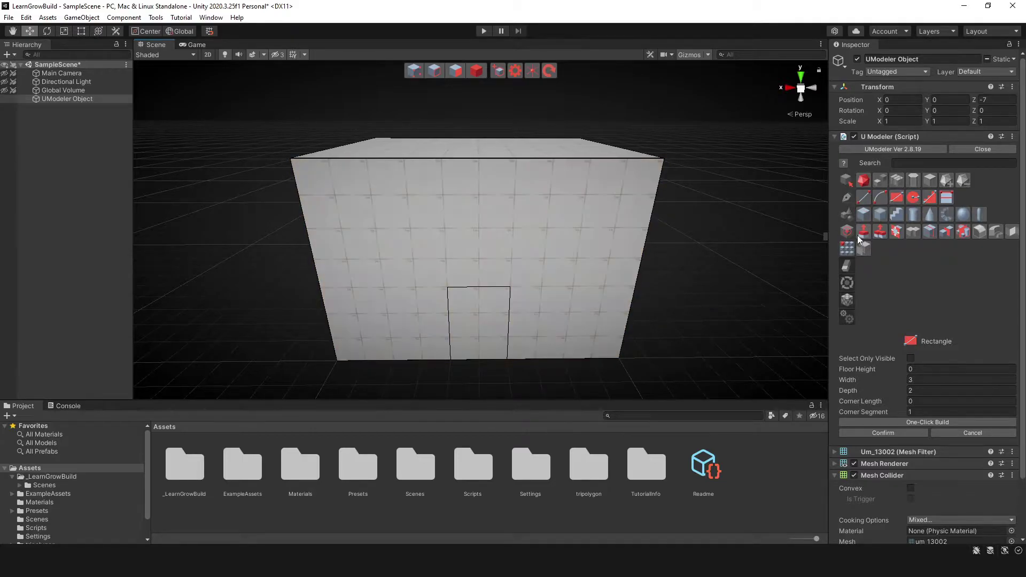
Step: Push the doorway rectangle 0.5 into the wall and look inside
{"action": "left_click", "coordinate": [863, 233]}
{"action": "left_click_drag", "start_coordinate": [475, 337], "coordinate": [506, 353]}
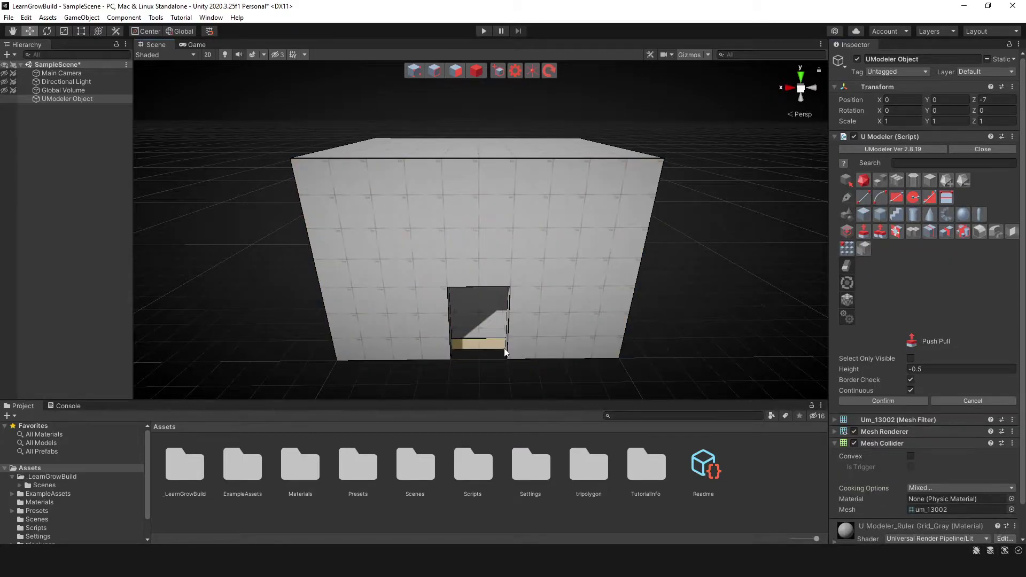
{"action": "scroll", "coordinate": [505, 353], "scroll_direction": "up", "scroll_amount": 5}
{"action": "mouse_move", "coordinate": [482, 321]}
{"action": "right_mouse_down"}
{"action": "mouse_move", "coordinate": [449, 304]}
{"action": "mouse_move", "coordinate": [495, 316]}
{"action": "mouse_move", "coordinate": [481, 297]}
{"action": "mouse_move", "coordinate": [508, 263]}
{"action": "mouse_move", "coordinate": [425, 232]}
{"action": "mouse_move", "coordinate": [641, 280]}
{"action": "mouse_move", "coordinate": [361, 279]}
{"action": "mouse_move", "coordinate": [450, 264]}
{"action": "mouse_move", "coordinate": [375, 255]}
{"action": "mouse_move", "coordinate": [465, 276]}
{"action": "mouse_move", "coordinate": [505, 309]}
{"action": "mouse_move", "coordinate": [513, 281]}
{"action": "mouse_move", "coordinate": [511, 313]}
{"action": "right_mouse_up"}
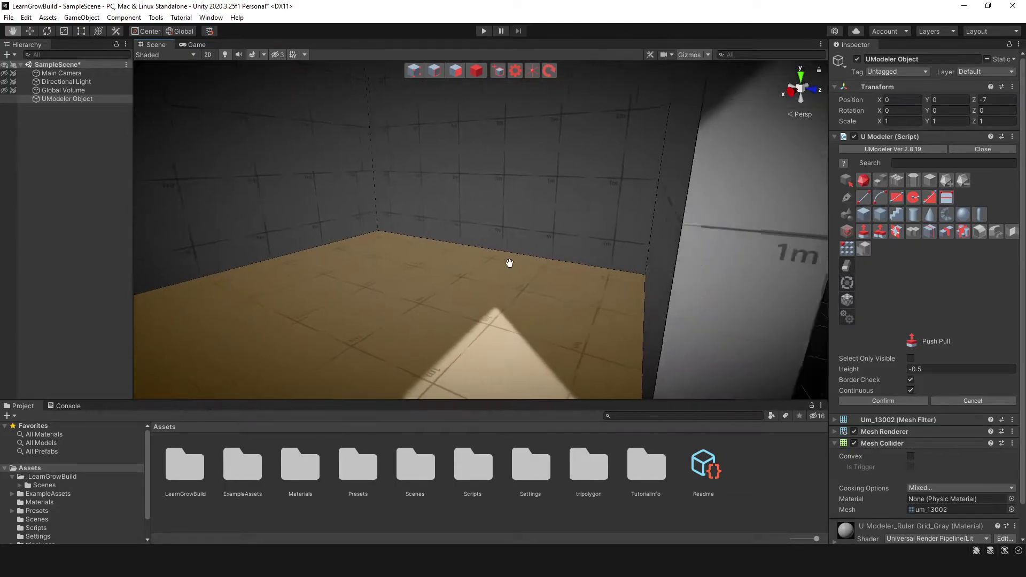
{"action": "scroll", "coordinate": [509, 263], "scroll_direction": "down", "scroll_amount": 5}
{"action": "scroll", "coordinate": [482, 256], "scroll_direction": "up", "scroll_amount": 5}
Step: Raise the room's top upward using vertex editing
{"action": "left_click", "coordinate": [511, 314]}
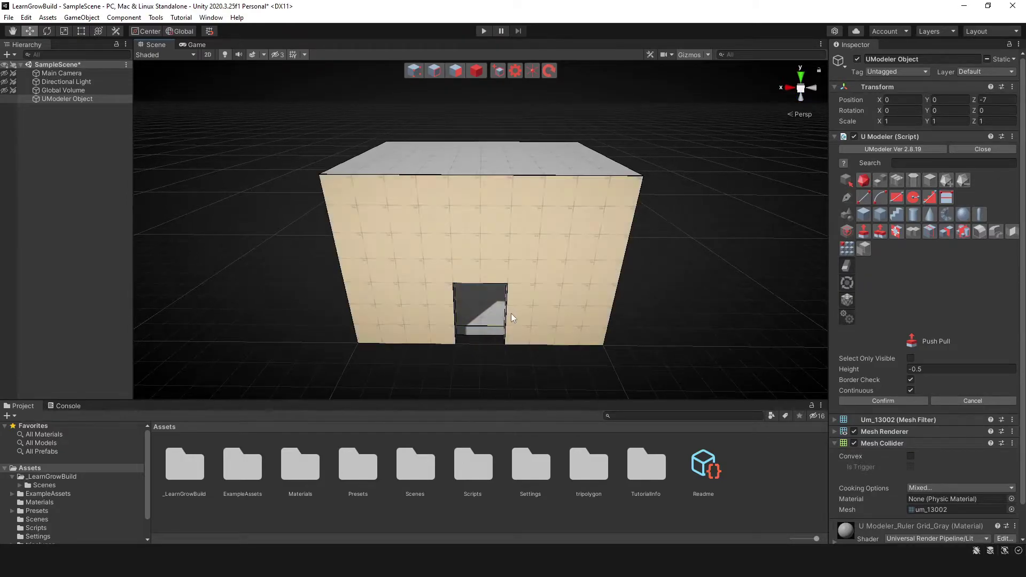
{"action": "left_click", "coordinate": [457, 101]}
{"action": "left_click", "coordinate": [414, 71]}
{"action": "scroll", "coordinate": [453, 213], "scroll_direction": "down", "scroll_amount": 1}
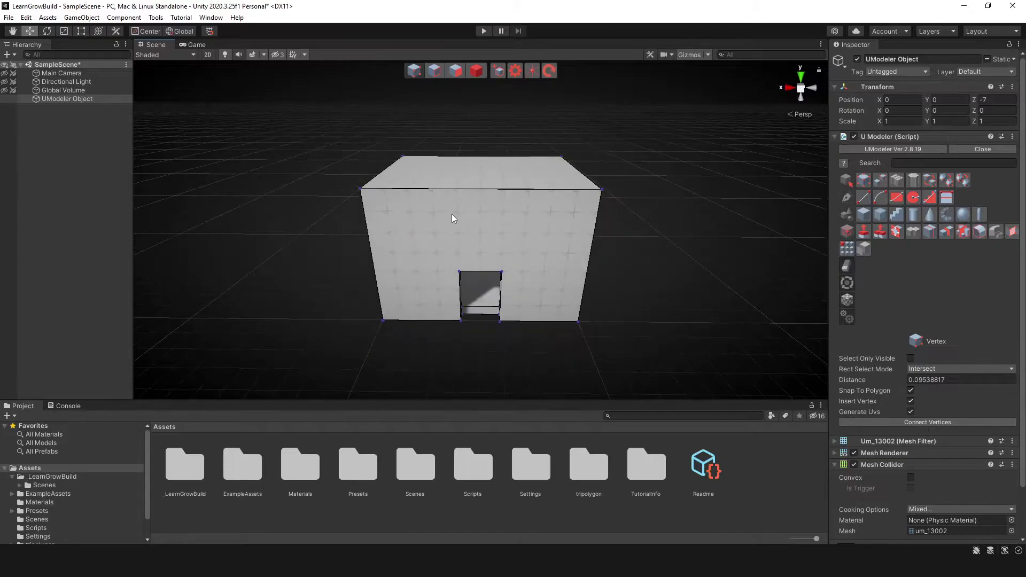
{"action": "mouse_move", "coordinate": [452, 217]}
{"action": "right_mouse_down"}
{"action": "mouse_move", "coordinate": [481, 241]}
{"action": "mouse_move", "coordinate": [658, 253]}
{"action": "right_mouse_up"}
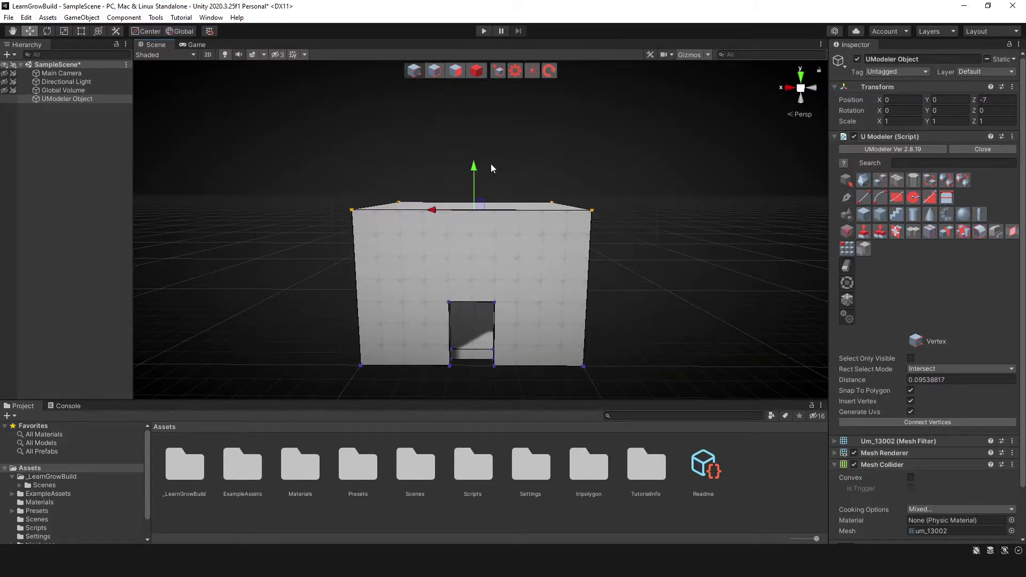
{"action": "left_click_drag", "start_coordinate": [474, 167], "coordinate": [474, 118]}
{"action": "mouse_move", "coordinate": [446, 223]}
{"action": "right_mouse_down"}
{"action": "mouse_move", "coordinate": [457, 241]}
{"action": "mouse_move", "coordinate": [476, 163]}
{"action": "right_mouse_up"}
{"action": "scroll", "coordinate": [467, 263], "scroll_direction": "up", "scroll_amount": 3}
Step: Delete the room and create a fresh, empty UModeler object
{"action": "left_click", "coordinate": [480, 74]}
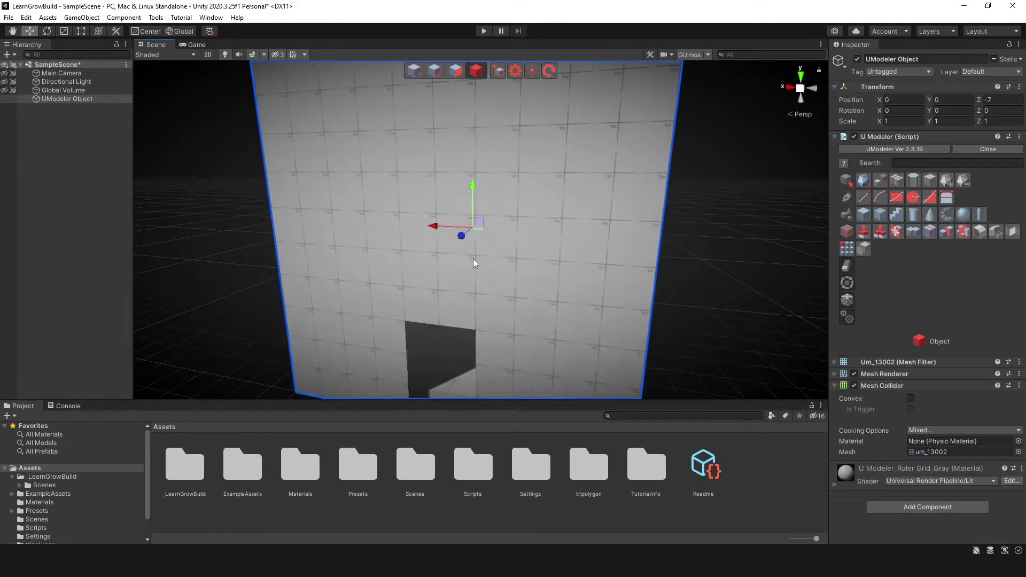
{"action": "key", "text": "Delete"}
{"action": "left_click", "coordinate": [473, 70]}
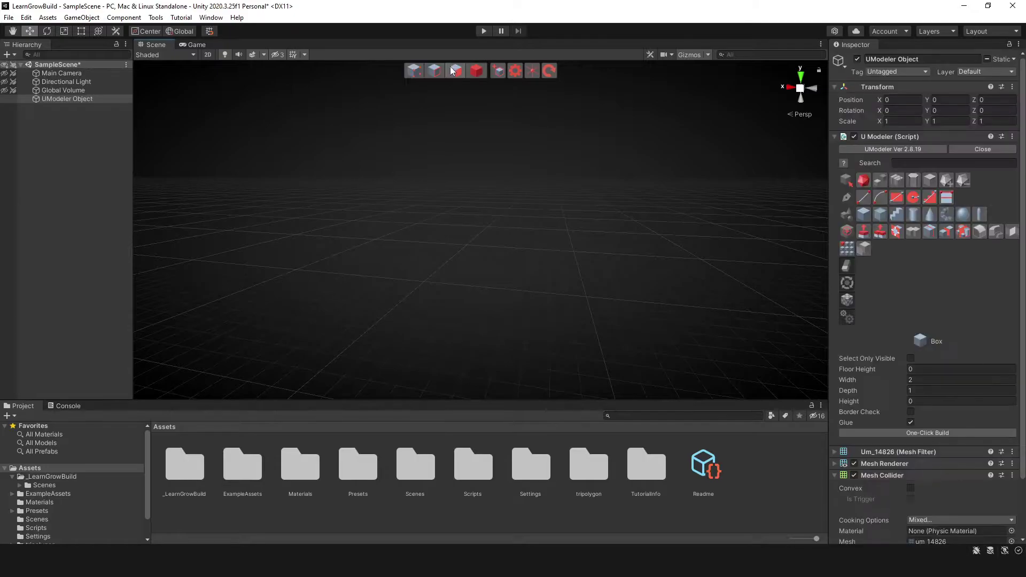
Step: Draw a staircase footprint and size it to about 9.59 wide, 3.82 deep, 3.38 high, 0.15 rise
{"action": "left_click", "coordinate": [899, 216]}
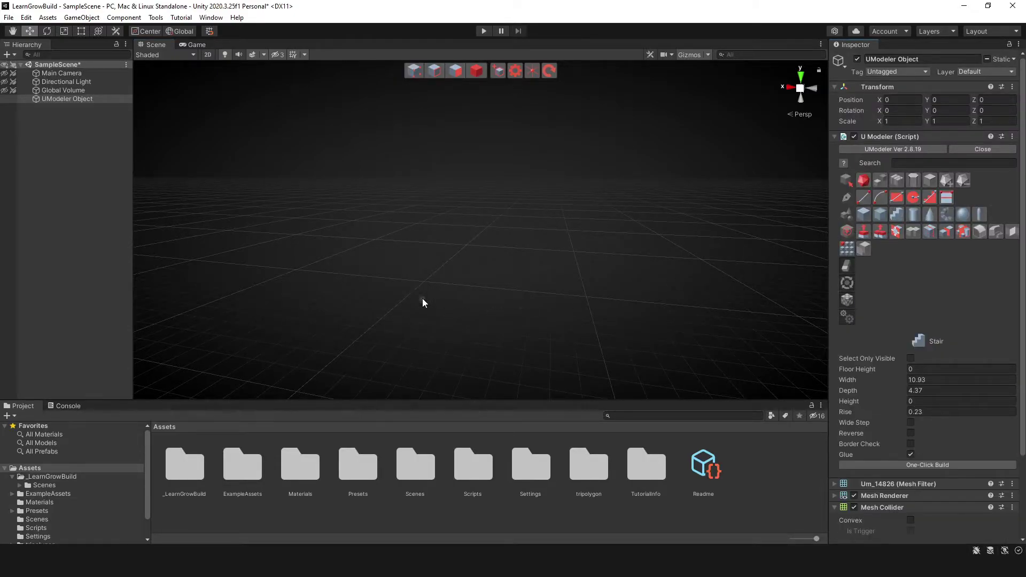
{"action": "right_click_drag", "start_coordinate": [423, 303], "coordinate": [467, 318]}
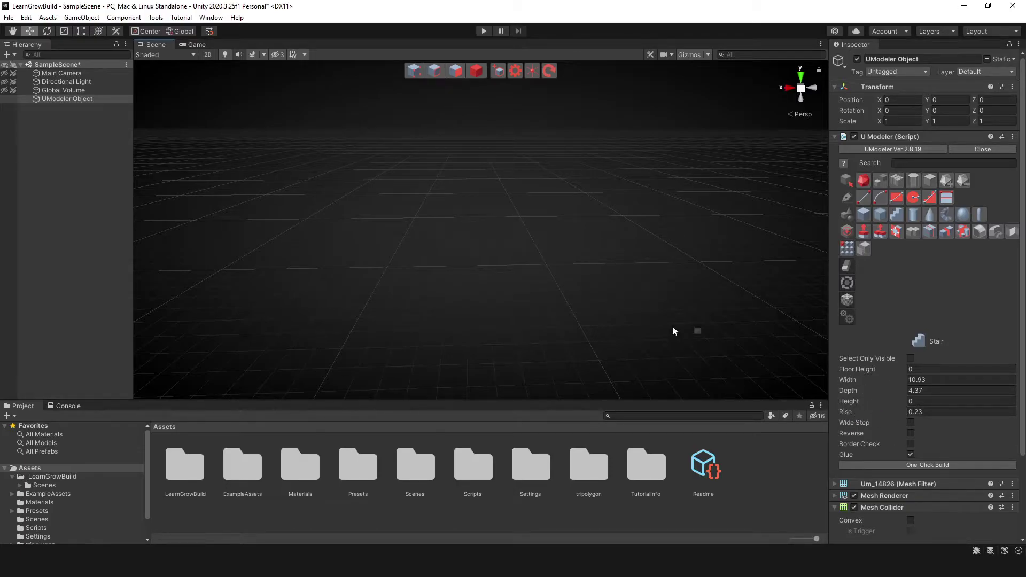
{"action": "mouse_move", "coordinate": [402, 273]}
{"action": "left_mouse_down"}
{"action": "mouse_move", "coordinate": [545, 291]}
{"action": "mouse_move", "coordinate": [550, 214]}
{"action": "mouse_move", "coordinate": [550, 236]}
{"action": "left_mouse_up"}
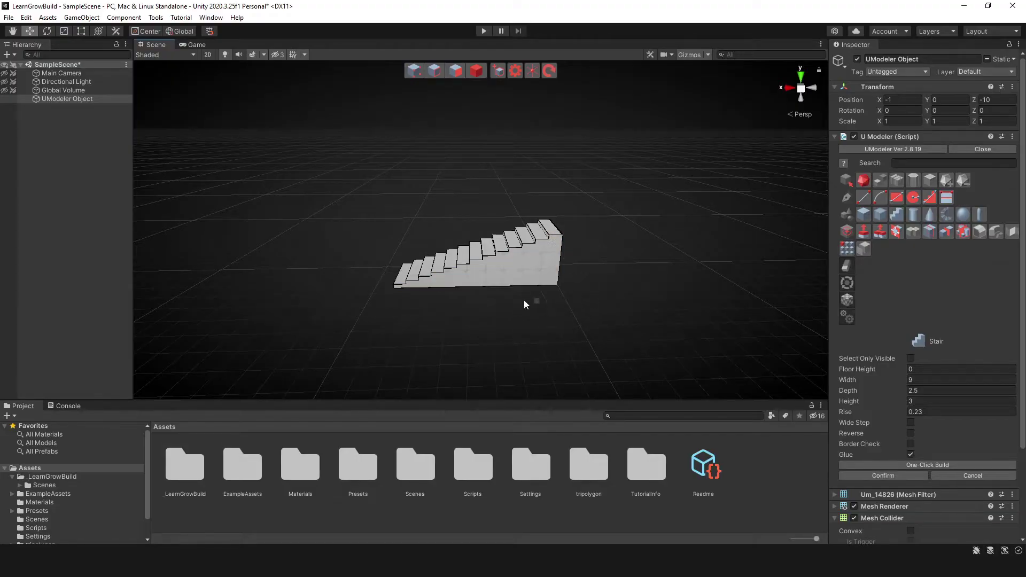
{"action": "left_click_drag", "start_coordinate": [512, 304], "coordinate": [495, 251], "text": "alt"}
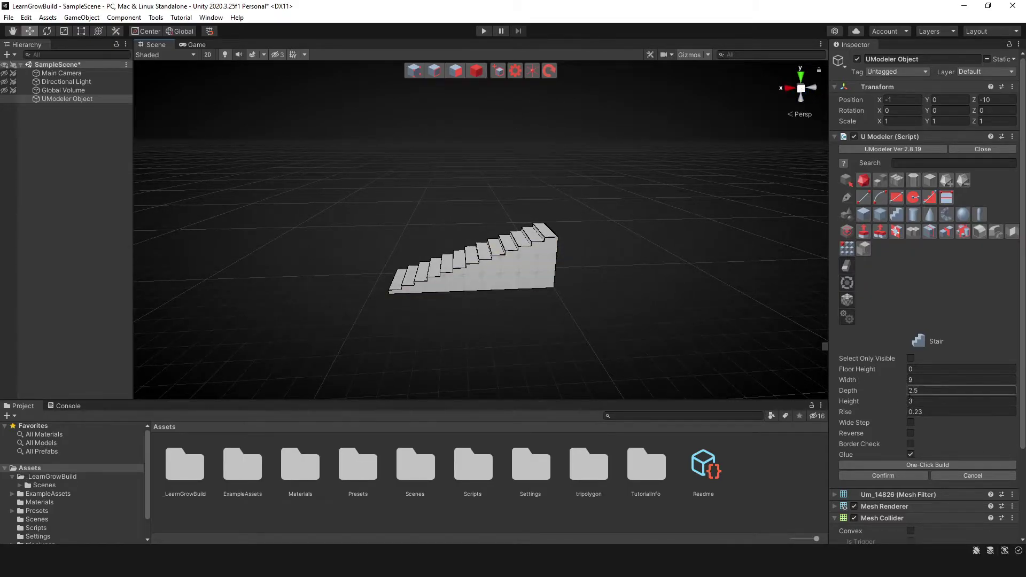
{"action": "mouse_move", "coordinate": [871, 381]}
{"action": "left_mouse_down"}
{"action": "mouse_move", "coordinate": [911, 394]}
{"action": "mouse_move", "coordinate": [873, 400]}
{"action": "mouse_move", "coordinate": [881, 416]}
{"action": "left_mouse_up"}
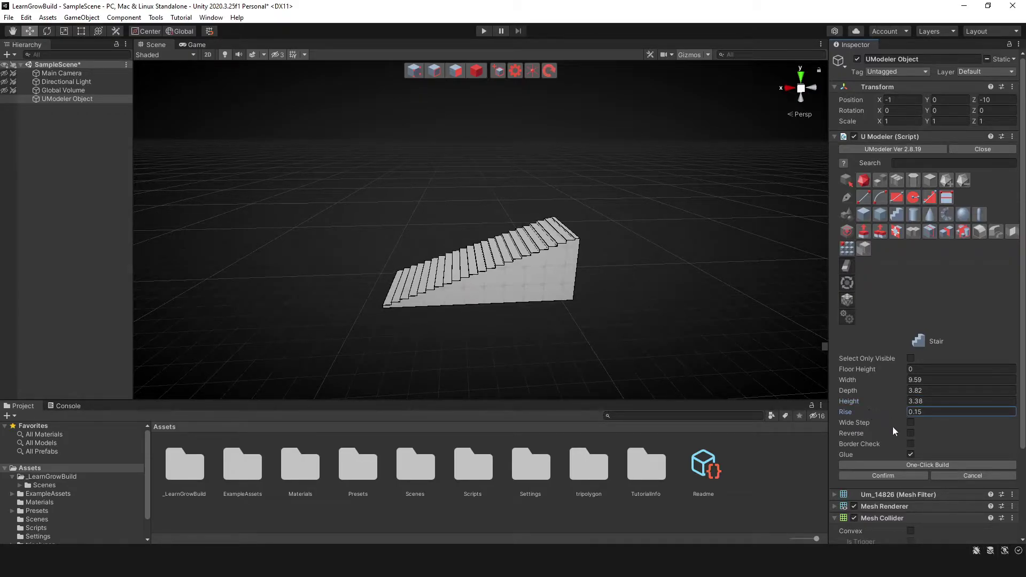
Step: Try the Wide Step and Reverse toggles, leaving the staircase unchanged, and orbit around it
{"action": "left_click", "coordinate": [911, 423]}
{"action": "left_click", "coordinate": [911, 423]}
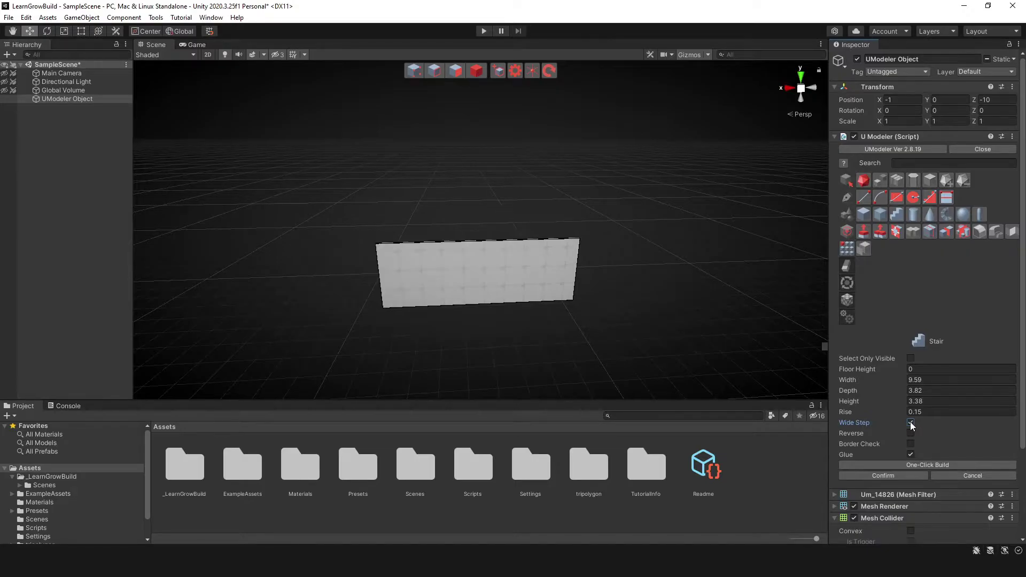
{"action": "left_click", "coordinate": [910, 421]}
{"action": "left_click", "coordinate": [912, 433]}
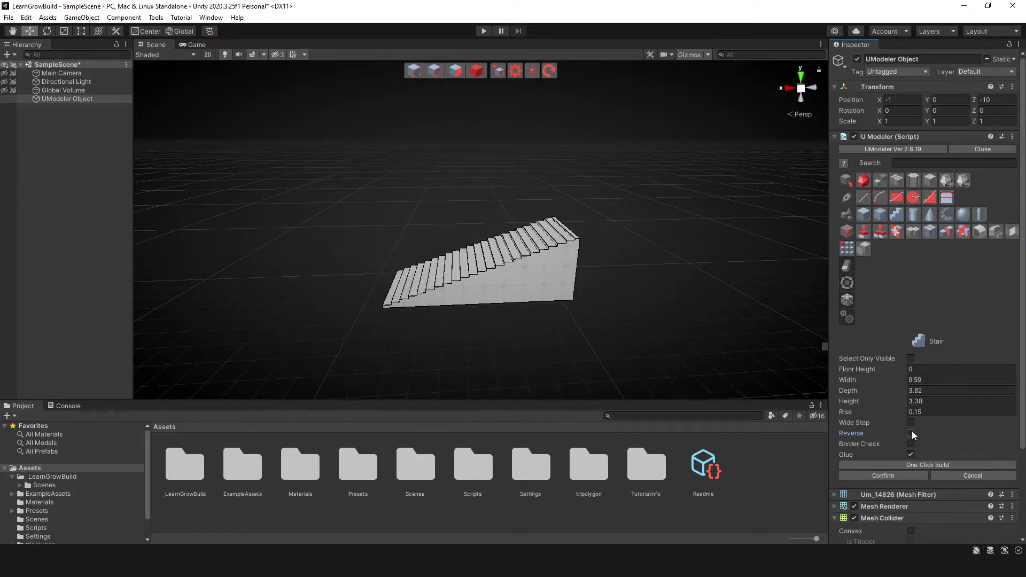
{"action": "left_click", "coordinate": [912, 433]}
{"action": "mouse_move", "coordinate": [577, 244]}
{"action": "right_mouse_down"}
{"action": "mouse_move", "coordinate": [356, 280]}
{"action": "mouse_move", "coordinate": [631, 318]}
{"action": "mouse_move", "coordinate": [665, 333]}
{"action": "right_mouse_up"}
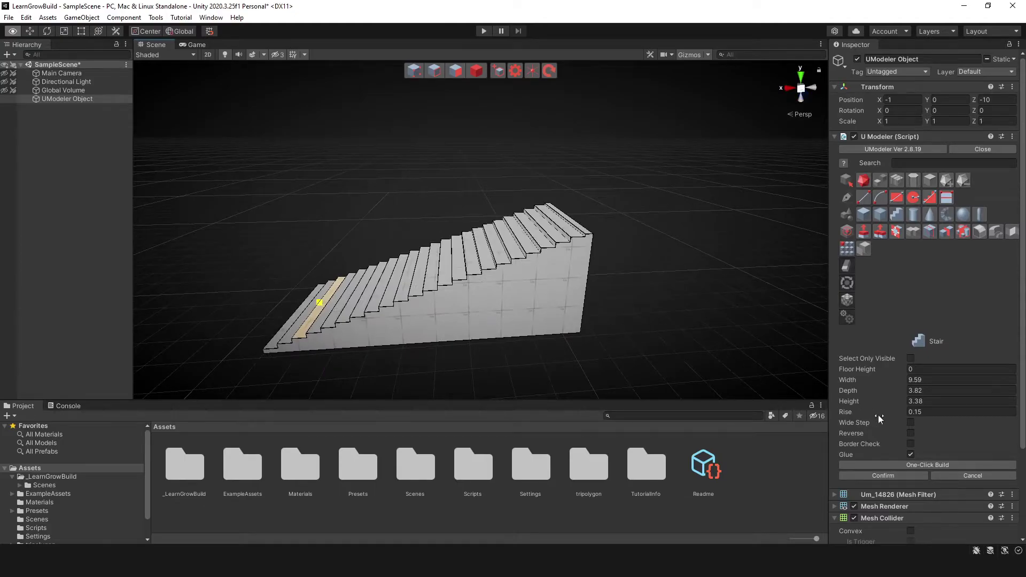
Step: Stretch the staircase's end face in polygon mode, then undo the edit
{"action": "left_click", "coordinate": [475, 73]}
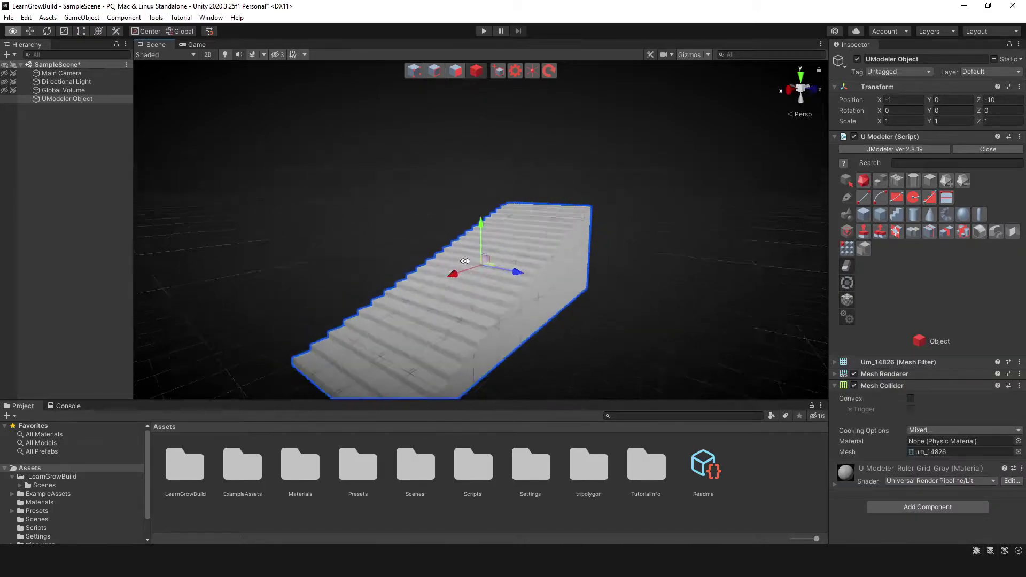
{"action": "mouse_move", "coordinate": [480, 184]}
{"action": "right_mouse_down"}
{"action": "mouse_move", "coordinate": [585, 160]}
{"action": "mouse_move", "coordinate": [287, 253]}
{"action": "mouse_move", "coordinate": [452, 207]}
{"action": "right_mouse_up"}
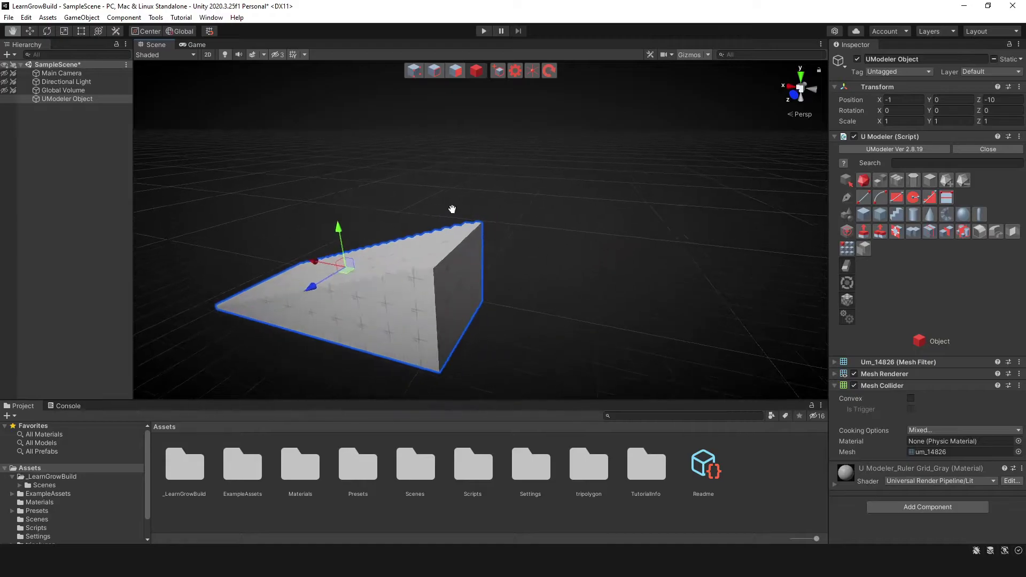
{"action": "left_click", "coordinate": [453, 79]}
{"action": "left_click", "coordinate": [446, 262]}
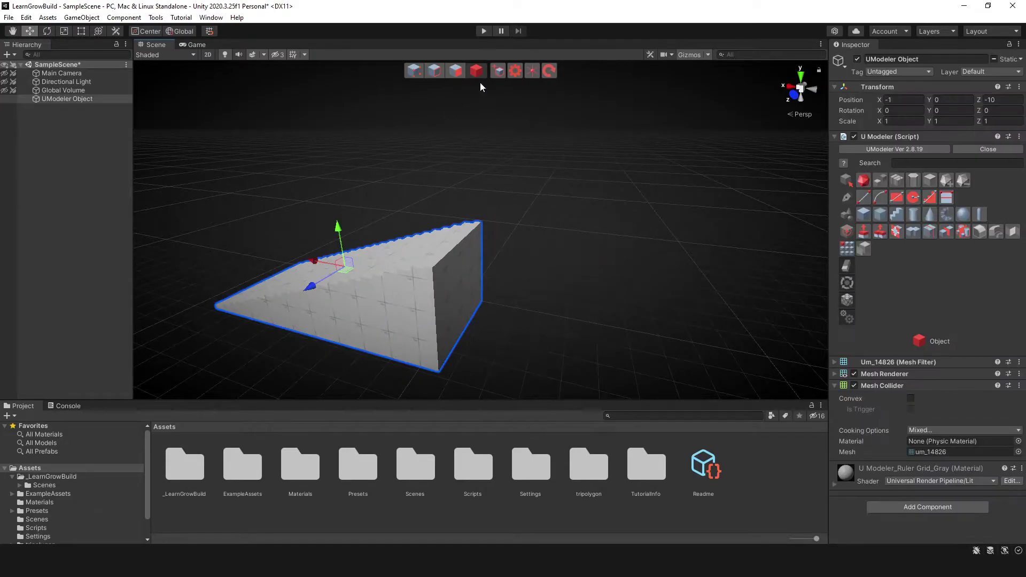
{"action": "left_click", "coordinate": [456, 73]}
{"action": "mouse_move", "coordinate": [493, 241]}
{"action": "right_mouse_down"}
{"action": "mouse_move", "coordinate": [165, 206]}
{"action": "mouse_move", "coordinate": [491, 292]}
{"action": "mouse_move", "coordinate": [436, 289]}
{"action": "mouse_move", "coordinate": [426, 315]}
{"action": "right_mouse_up"}
{"action": "mouse_move", "coordinate": [410, 301]}
{"action": "left_mouse_down"}
{"action": "mouse_move", "coordinate": [497, 329]}
{"action": "mouse_move", "coordinate": [402, 351]}
{"action": "left_mouse_up"}
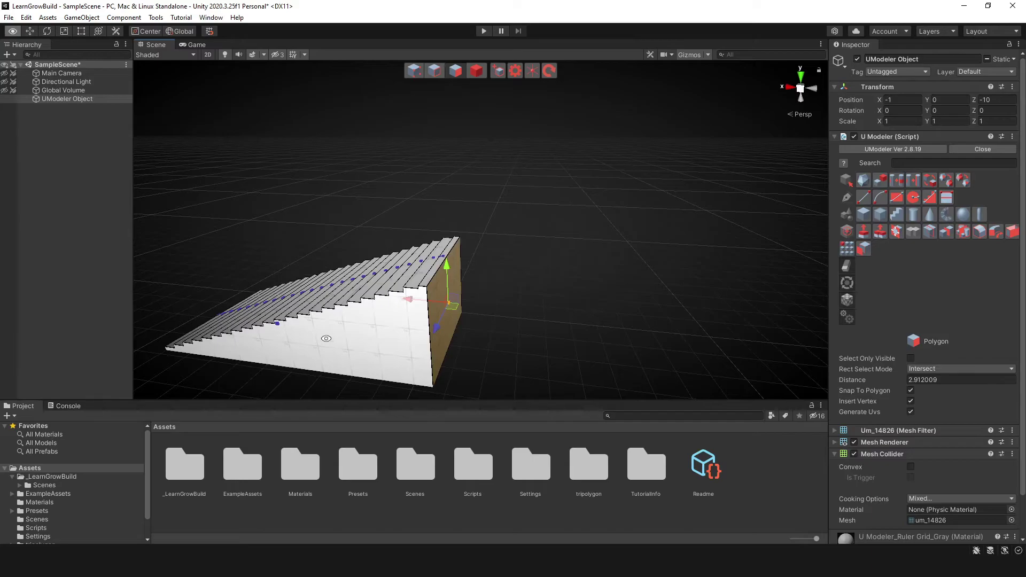
{"action": "mouse_move", "coordinate": [322, 334]}
{"action": "right_mouse_down"}
{"action": "mouse_move", "coordinate": [507, 294]}
{"action": "mouse_move", "coordinate": [454, 198]}
{"action": "mouse_move", "coordinate": [588, 275]}
{"action": "right_mouse_up"}
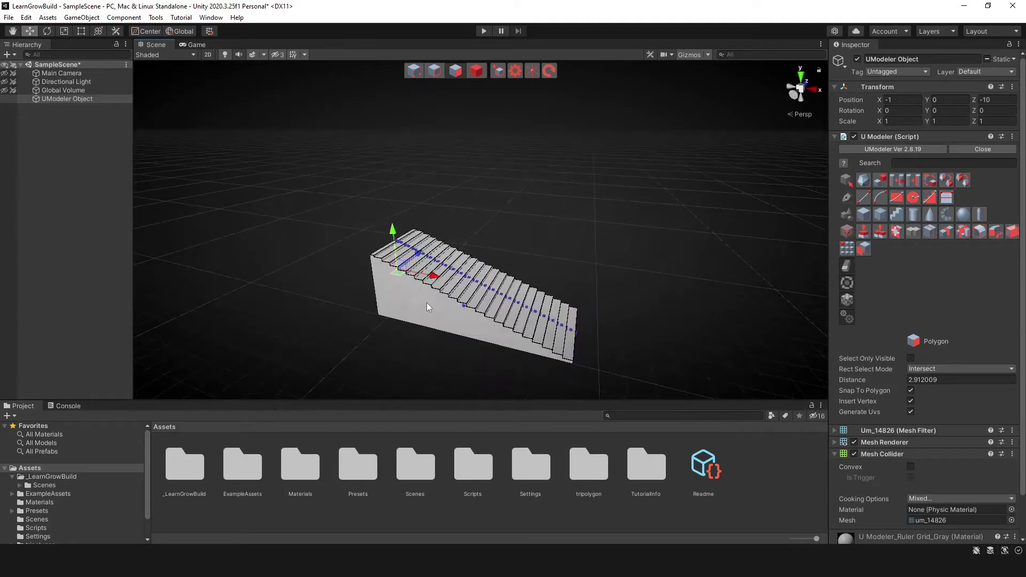
{"action": "key", "text": "ctrl+z"}
{"action": "key", "text": "ctrl+z"}
Step: Remove the staircase's bottom, side and slope faces, leaving only the stepped strip
{"action": "mouse_move", "coordinate": [421, 300]}
{"action": "right_mouse_down"}
{"action": "mouse_move", "coordinate": [469, 258]}
{"action": "mouse_move", "coordinate": [674, 346]}
{"action": "right_mouse_up"}
{"action": "left_click", "coordinate": [495, 295]}
{"action": "key", "text": "Delete"}
{"action": "left_click", "coordinate": [561, 289]}
{"action": "key", "text": "Delete"}
{"action": "left_click", "coordinate": [513, 309]}
{"action": "key", "text": "Delete"}
{"action": "mouse_move", "coordinate": [439, 307]}
{"action": "right_mouse_down"}
{"action": "mouse_move", "coordinate": [642, 248]}
{"action": "mouse_move", "coordinate": [476, 305]}
{"action": "right_mouse_up"}
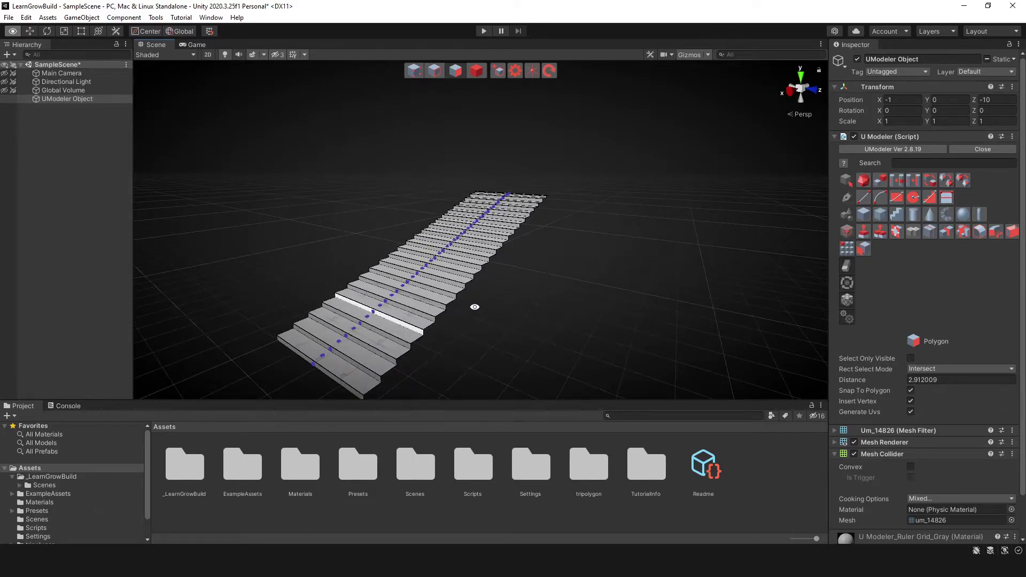
Step: Select the whole strip object and delete it
{"action": "left_click", "coordinate": [478, 71]}
{"action": "mouse_move", "coordinate": [481, 305]}
{"action": "right_mouse_down"}
{"action": "mouse_move", "coordinate": [553, 317]}
{"action": "mouse_move", "coordinate": [537, 277]}
{"action": "right_mouse_up"}
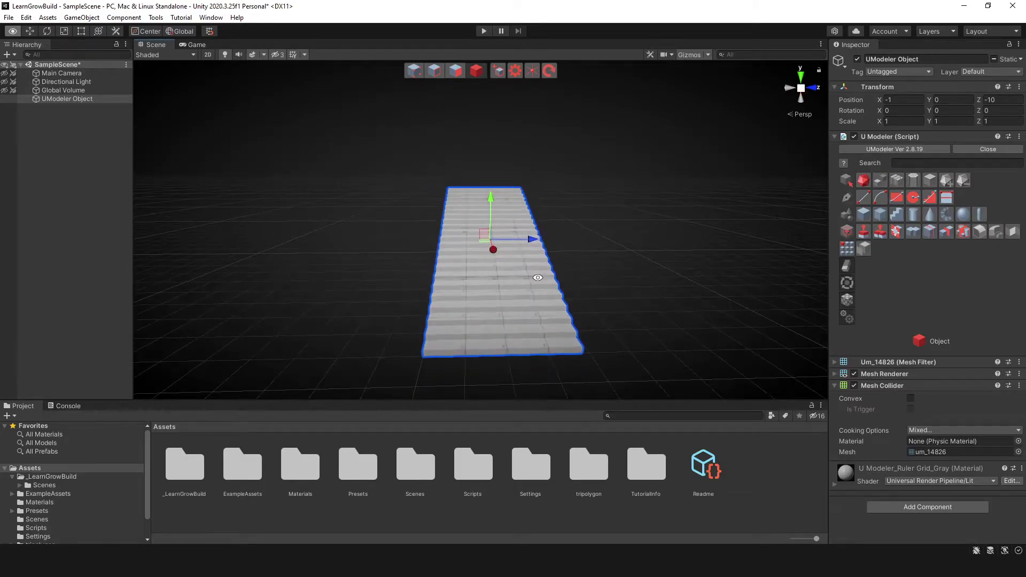
{"action": "key", "text": "Delete"}
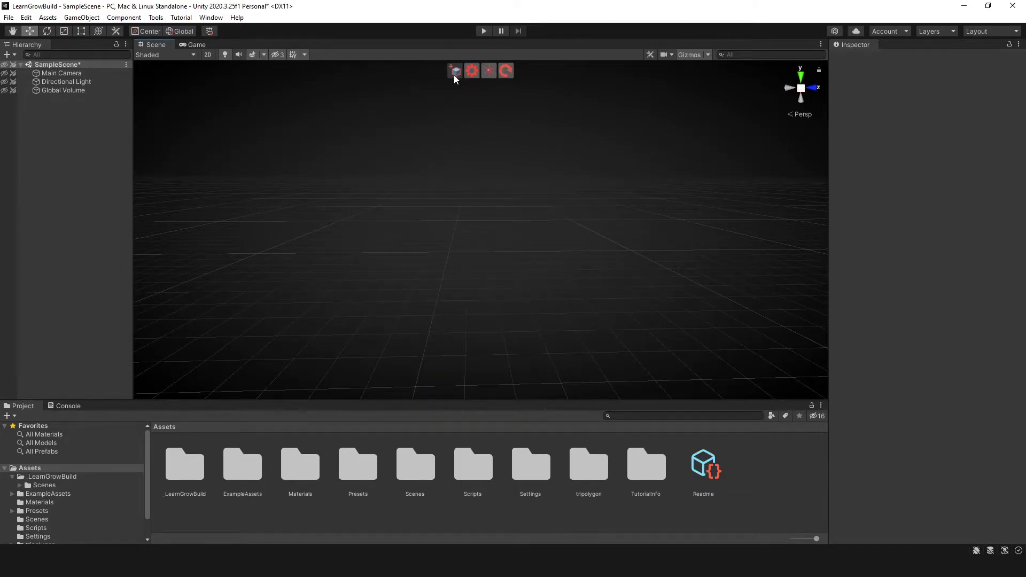
Step: Build a low spiral stair curving 270° at the scene centre in a new UModeler Object
{"action": "left_click", "coordinate": [454, 70]}
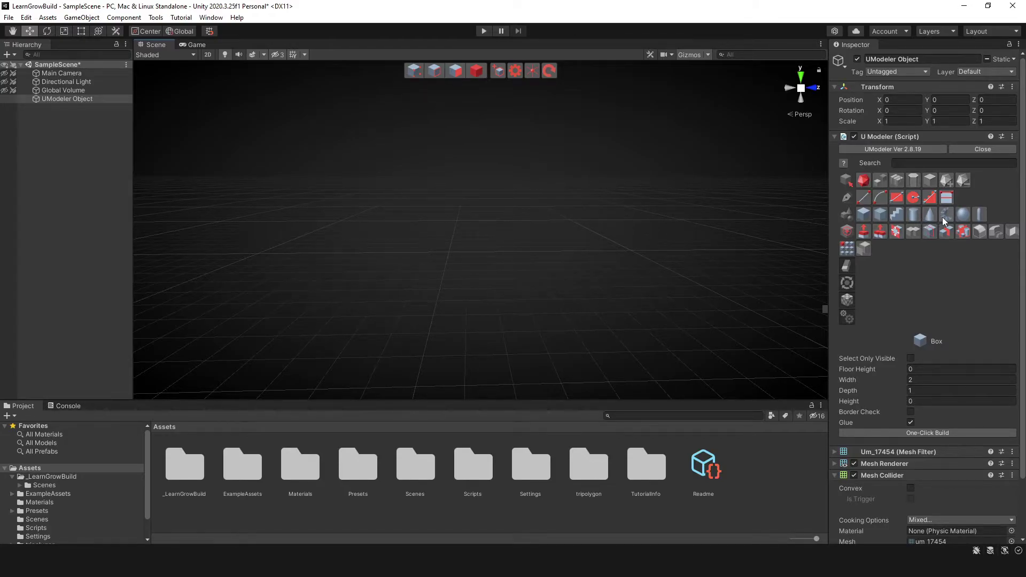
{"action": "left_click", "coordinate": [944, 217]}
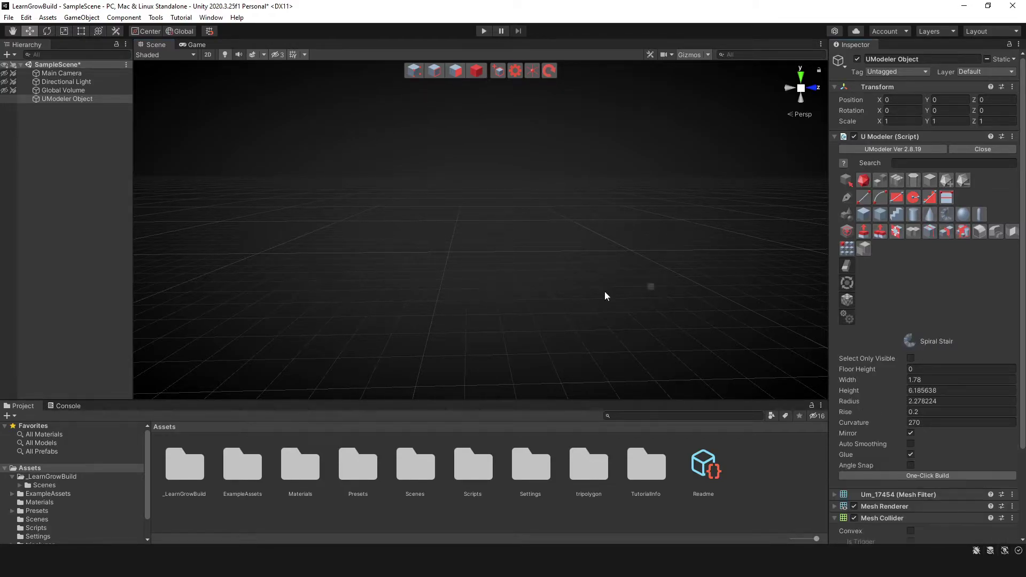
{"action": "right_click_drag", "start_coordinate": [522, 258], "coordinate": [514, 281]}
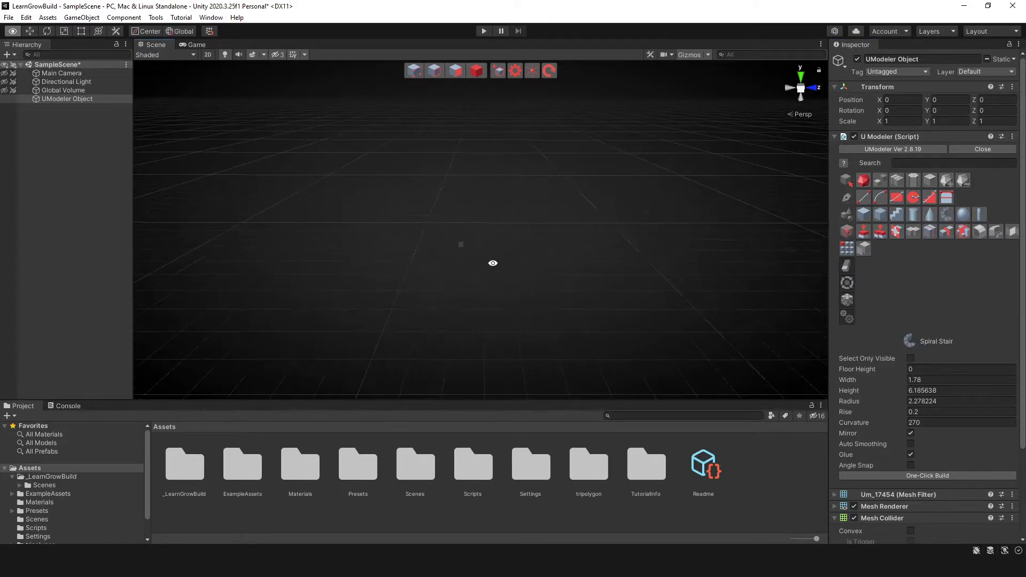
{"action": "left_click", "coordinate": [504, 269]}
{"action": "mouse_move", "coordinate": [504, 268]}
{"action": "left_mouse_down"}
{"action": "mouse_move", "coordinate": [522, 299]}
{"action": "mouse_move", "coordinate": [536, 251]}
{"action": "mouse_move", "coordinate": [531, 267]}
{"action": "mouse_move", "coordinate": [524, 246]}
{"action": "left_mouse_up"}
{"action": "right_click_drag", "start_coordinate": [647, 288], "coordinate": [435, 271]}
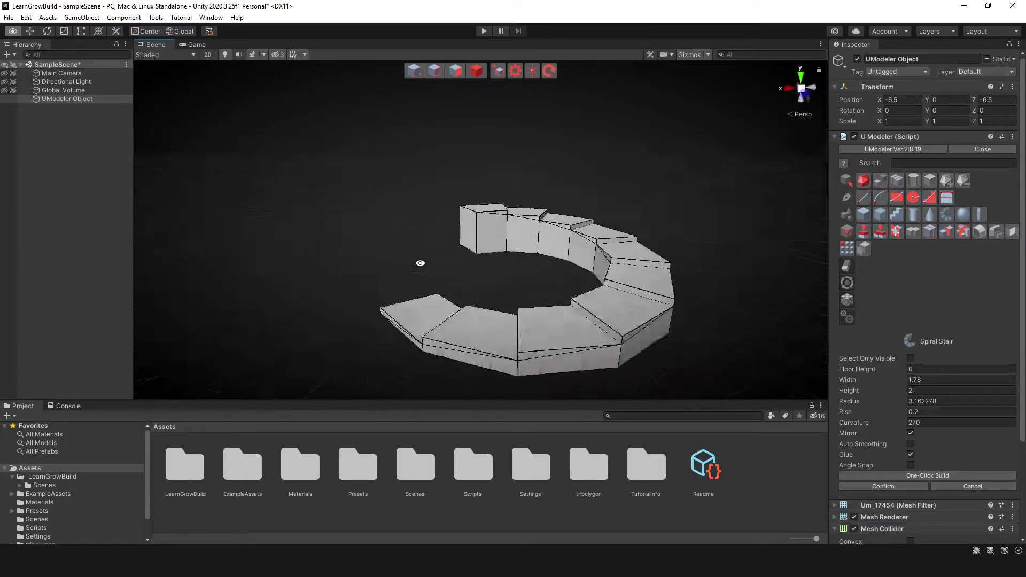
{"action": "left_click", "coordinate": [475, 71]}
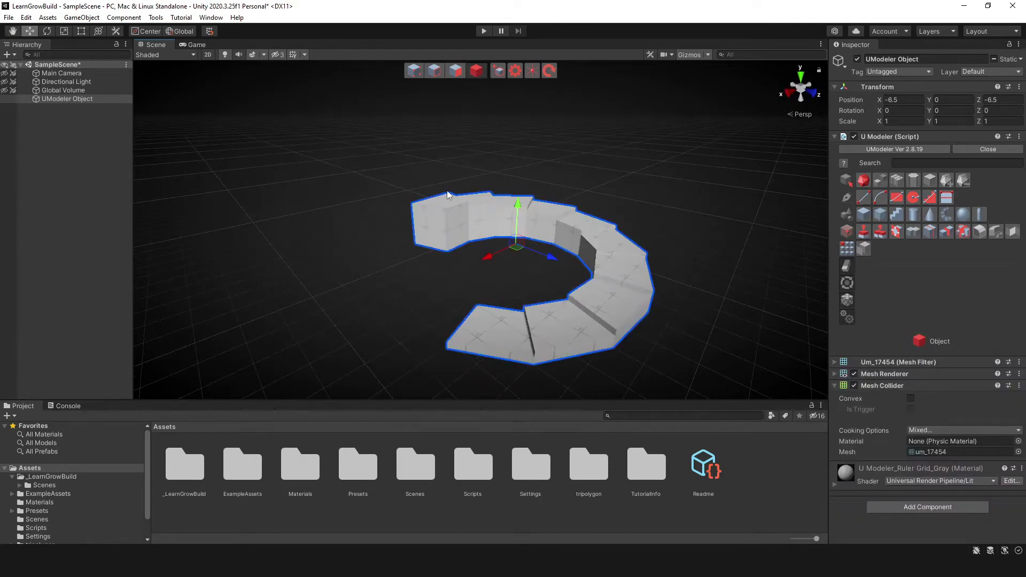
Step: Delete the low stair and build a 270° spiral staircase, height 5 and radius about 2.9
{"action": "key", "text": "Delete"}
{"action": "left_click", "coordinate": [456, 71]}
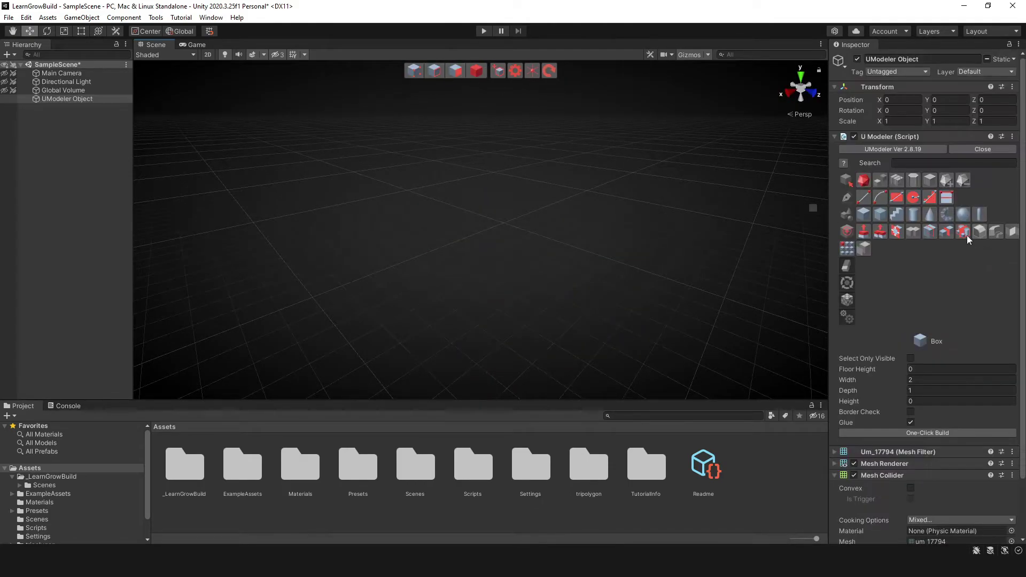
{"action": "left_click", "coordinate": [944, 216]}
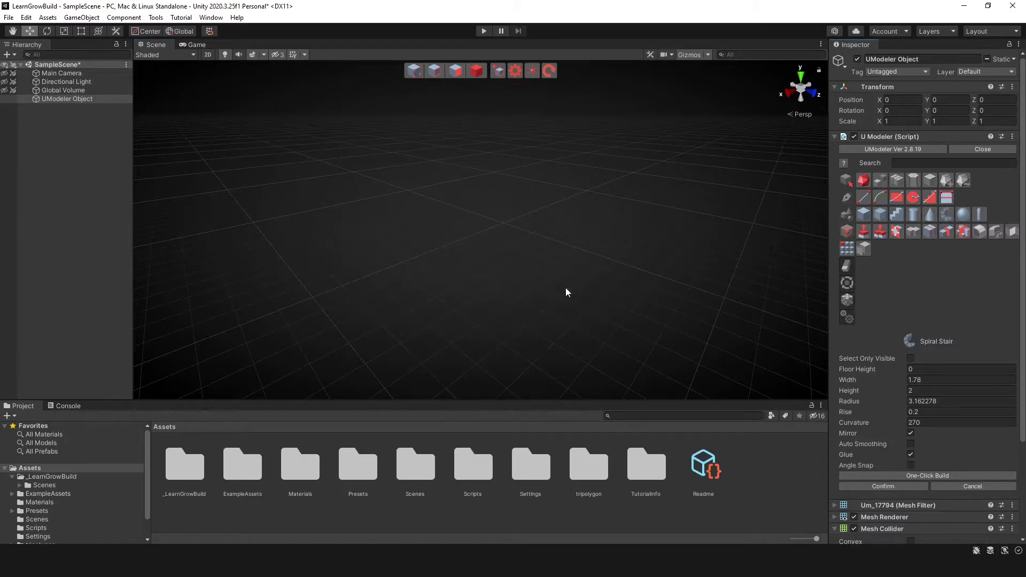
{"action": "left_click_drag", "start_coordinate": [466, 284], "coordinate": [466, 251], "text": "alt"}
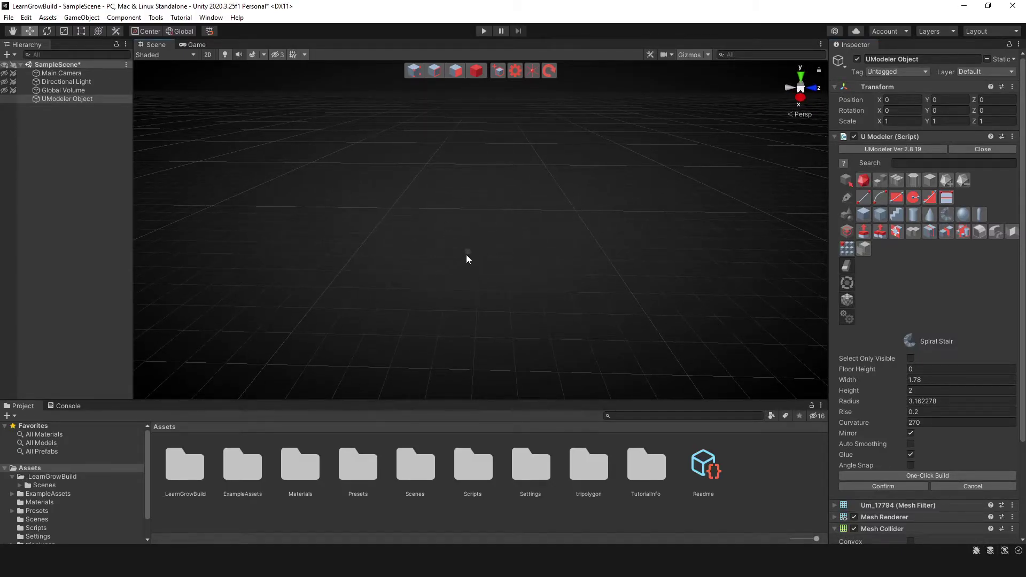
{"action": "mouse_move", "coordinate": [471, 242]}
{"action": "left_mouse_down"}
{"action": "mouse_move", "coordinate": [517, 298]}
{"action": "mouse_move", "coordinate": [474, 256]}
{"action": "mouse_move", "coordinate": [532, 304]}
{"action": "mouse_move", "coordinate": [500, 264]}
{"action": "mouse_move", "coordinate": [548, 312]}
{"action": "mouse_move", "coordinate": [508, 259]}
{"action": "mouse_move", "coordinate": [465, 272]}
{"action": "mouse_move", "coordinate": [417, 233]}
{"action": "mouse_move", "coordinate": [447, 211]}
{"action": "mouse_move", "coordinate": [425, 225]}
{"action": "mouse_move", "coordinate": [392, 213]}
{"action": "mouse_move", "coordinate": [433, 280]}
{"action": "mouse_move", "coordinate": [417, 269]}
{"action": "mouse_move", "coordinate": [407, 233]}
{"action": "mouse_move", "coordinate": [412, 272]}
{"action": "mouse_move", "coordinate": [421, 282]}
{"action": "mouse_move", "coordinate": [439, 185]}
{"action": "mouse_move", "coordinate": [456, 167]}
{"action": "mouse_move", "coordinate": [462, 203]}
{"action": "mouse_move", "coordinate": [465, 156]}
{"action": "mouse_move", "coordinate": [471, 240]}
{"action": "mouse_move", "coordinate": [467, 134]}
{"action": "left_mouse_up"}
{"action": "right_click_drag", "start_coordinate": [523, 256], "coordinate": [433, 233]}
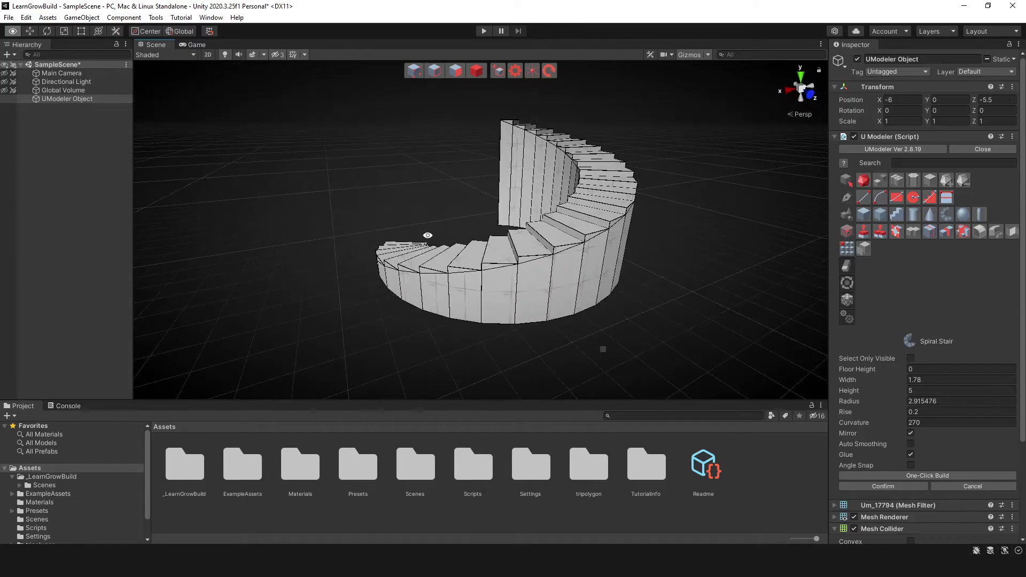
{"action": "left_click", "coordinate": [885, 487]}
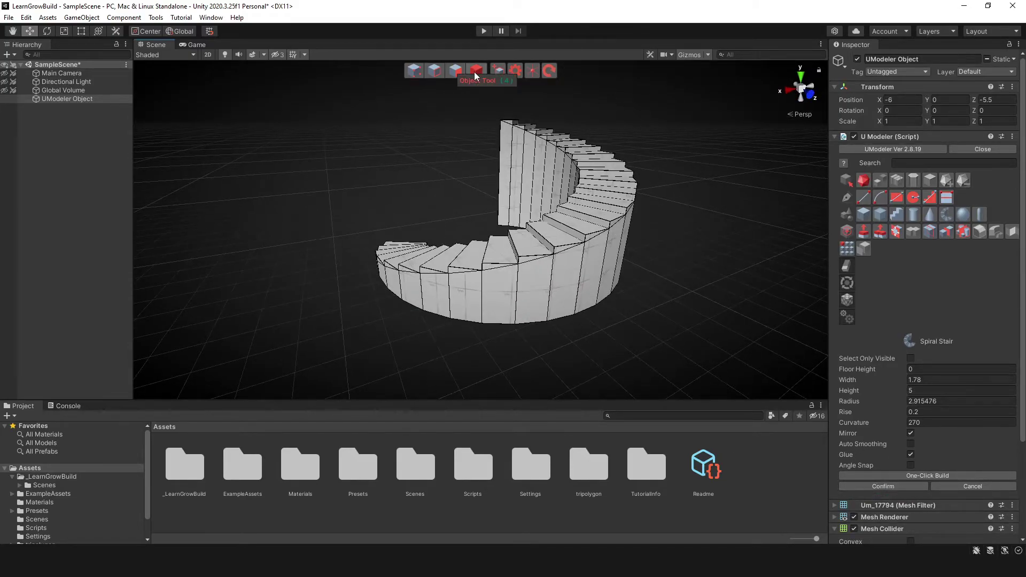
{"action": "left_click", "coordinate": [888, 487]}
Step: Duplicate the spiral staircase and raise the copy above the original
{"action": "right_click_drag", "start_coordinate": [423, 242], "coordinate": [425, 263]}
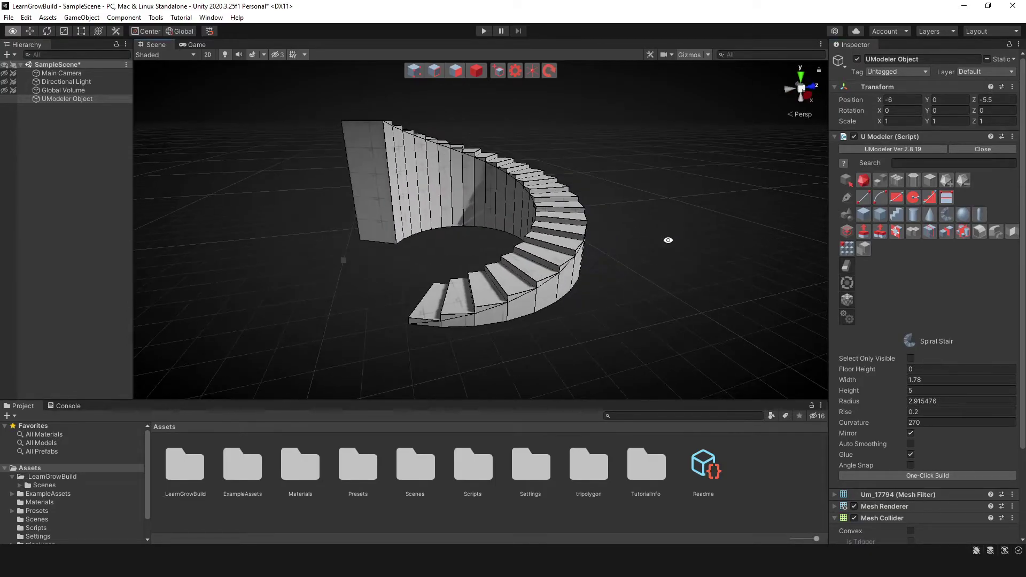
{"action": "left_click", "coordinate": [476, 71]}
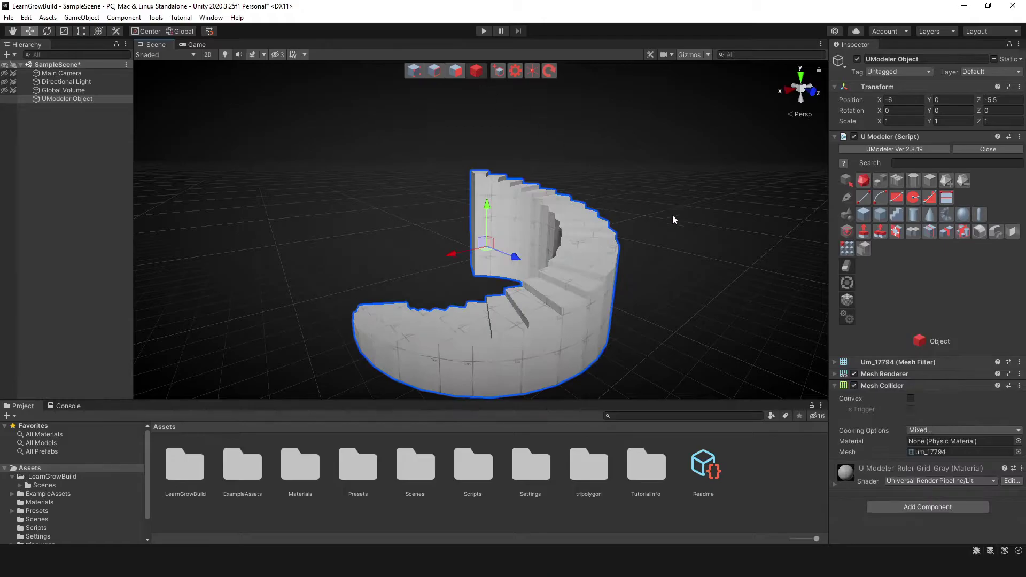
{"action": "mouse_move", "coordinate": [680, 222]}
{"action": "right_mouse_down"}
{"action": "mouse_move", "coordinate": [604, 205]}
{"action": "mouse_move", "coordinate": [534, 286]}
{"action": "mouse_move", "coordinate": [543, 298]}
{"action": "right_mouse_up"}
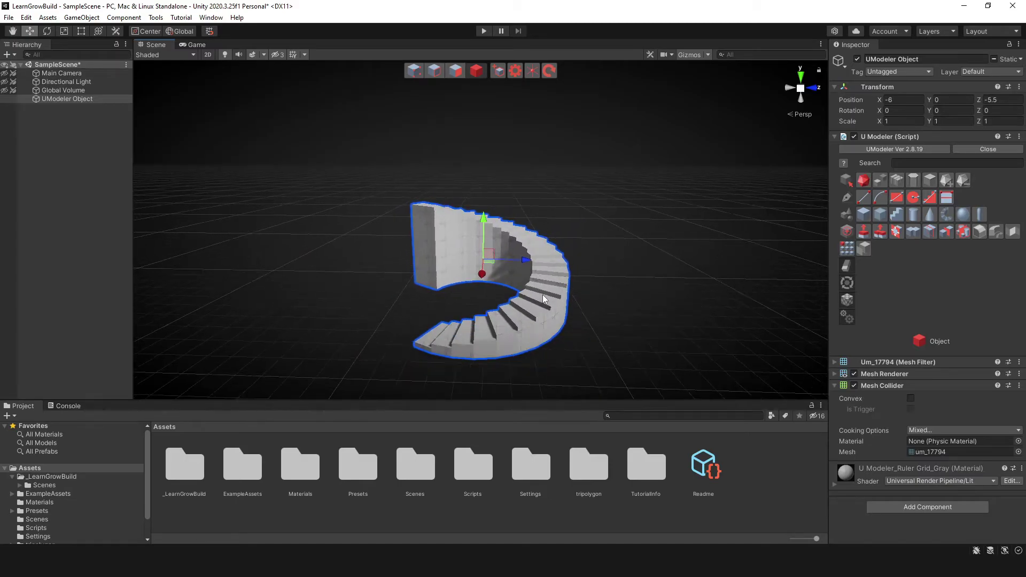
{"action": "key", "text": "ctrl+d"}
{"action": "left_click_drag", "start_coordinate": [484, 223], "coordinate": [485, 123]}
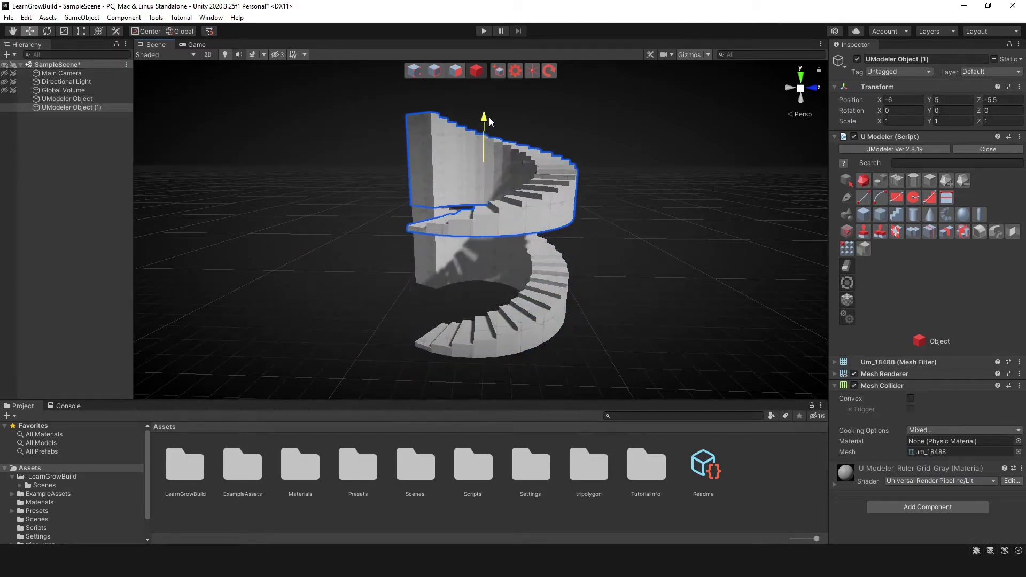
Step: Rotate the upper copy about its vertical axis to line up the steps
{"action": "right_click_drag", "start_coordinate": [534, 195], "coordinate": [516, 251]}
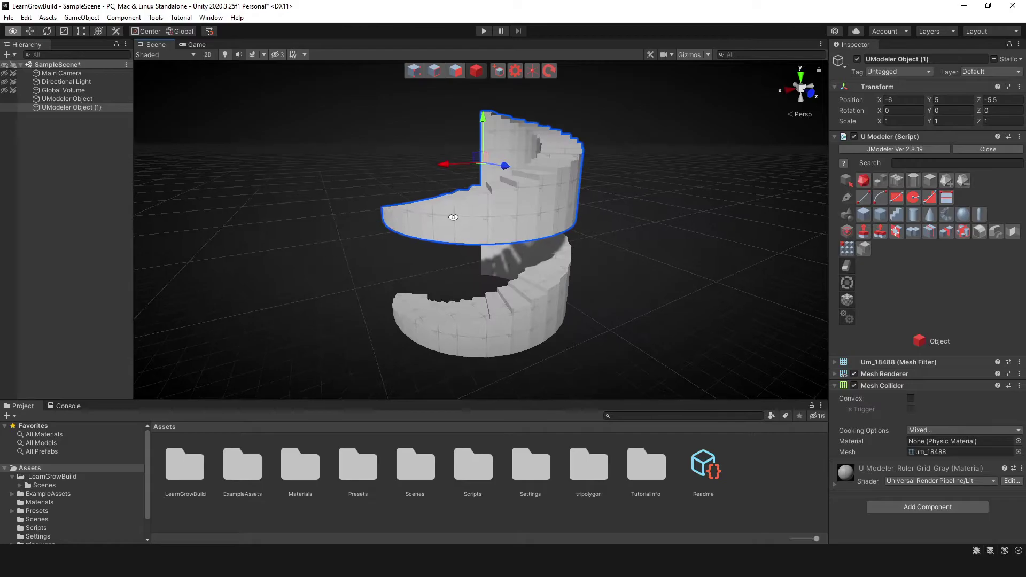
{"action": "key", "text": "e"}
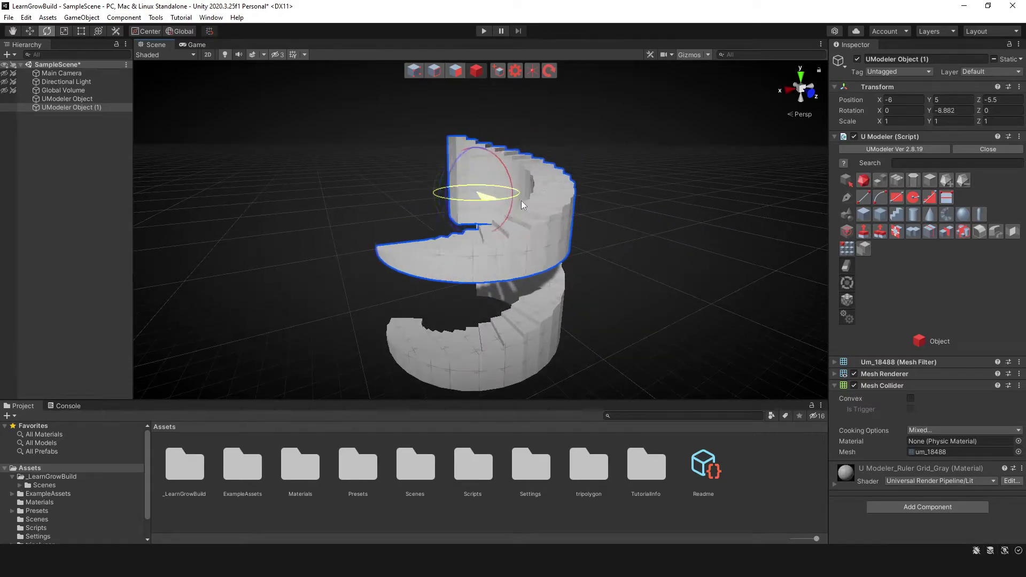
{"action": "left_click_drag", "start_coordinate": [440, 198], "coordinate": [762, 231]}
{"action": "right_click_drag", "start_coordinate": [433, 229], "coordinate": [529, 261]}
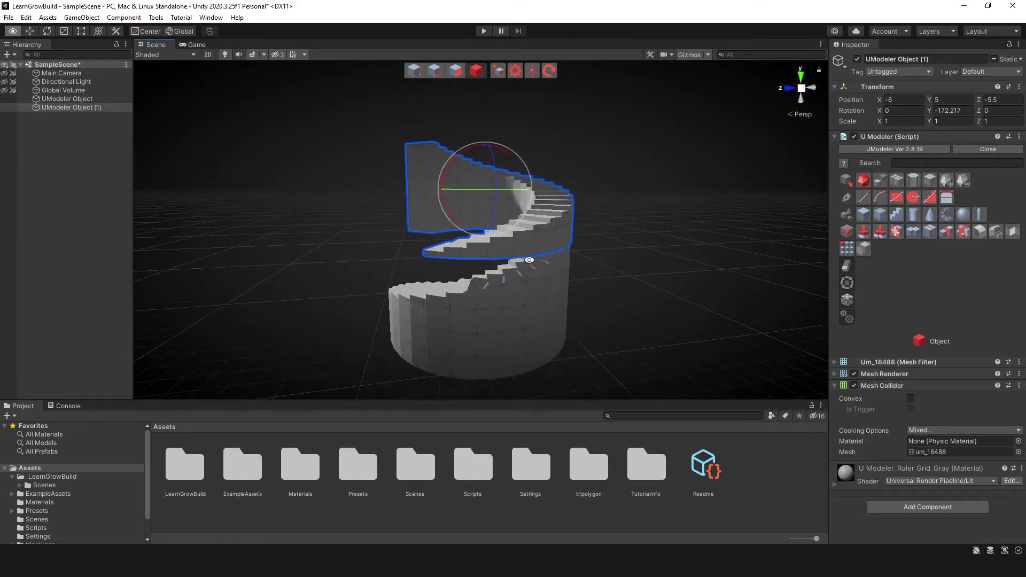
{"action": "mouse_move", "coordinate": [511, 198]}
{"action": "left_mouse_down"}
{"action": "mouse_move", "coordinate": [529, 186]}
{"action": "mouse_move", "coordinate": [493, 173]}
{"action": "left_mouse_up"}
Step: Lower the upper flight to Y 3.5 and inspect the stacked stairs
{"action": "key", "text": "w"}
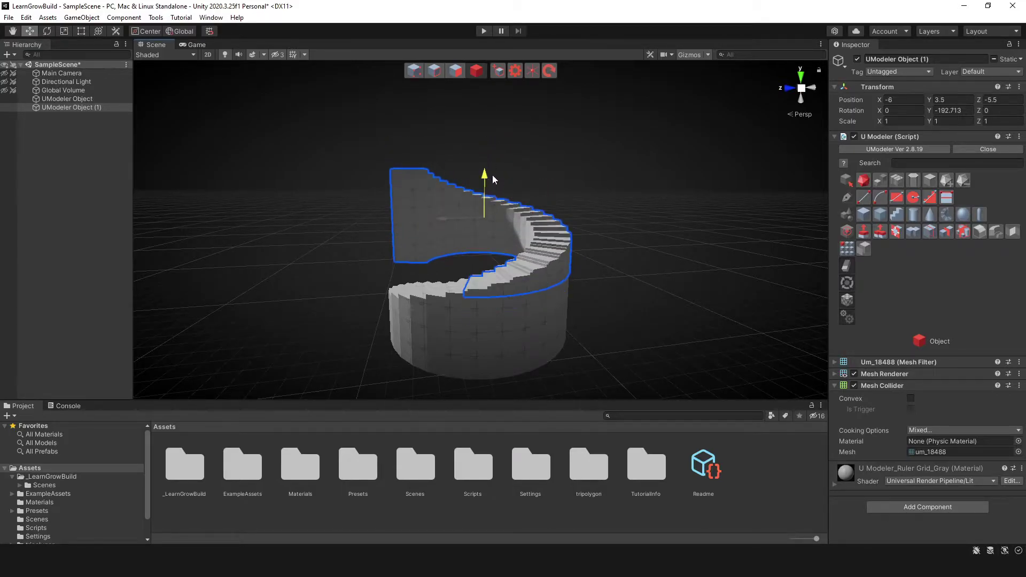
{"action": "right_click_drag", "start_coordinate": [492, 174], "coordinate": [505, 194]}
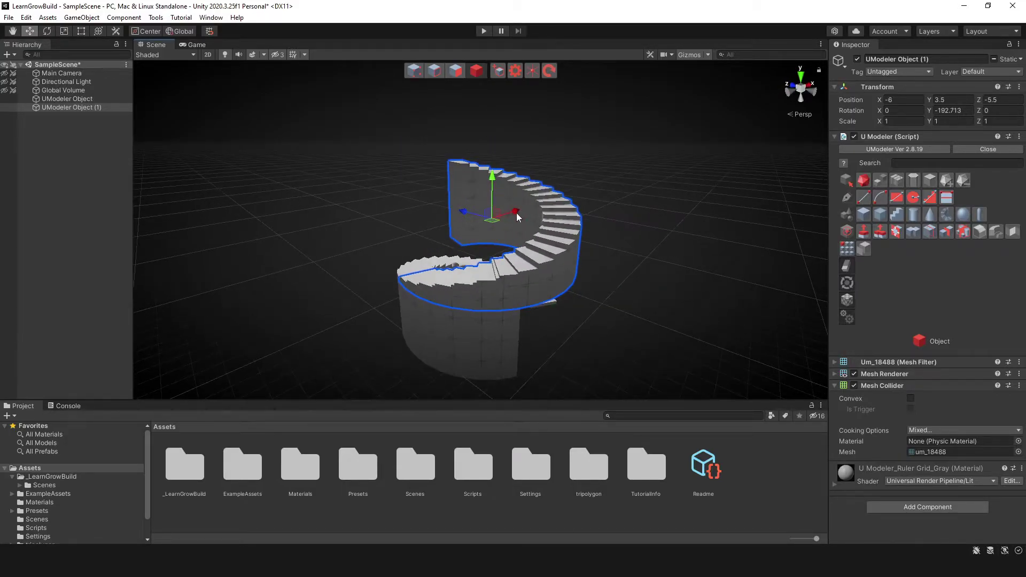
{"action": "left_click", "coordinate": [491, 172]}
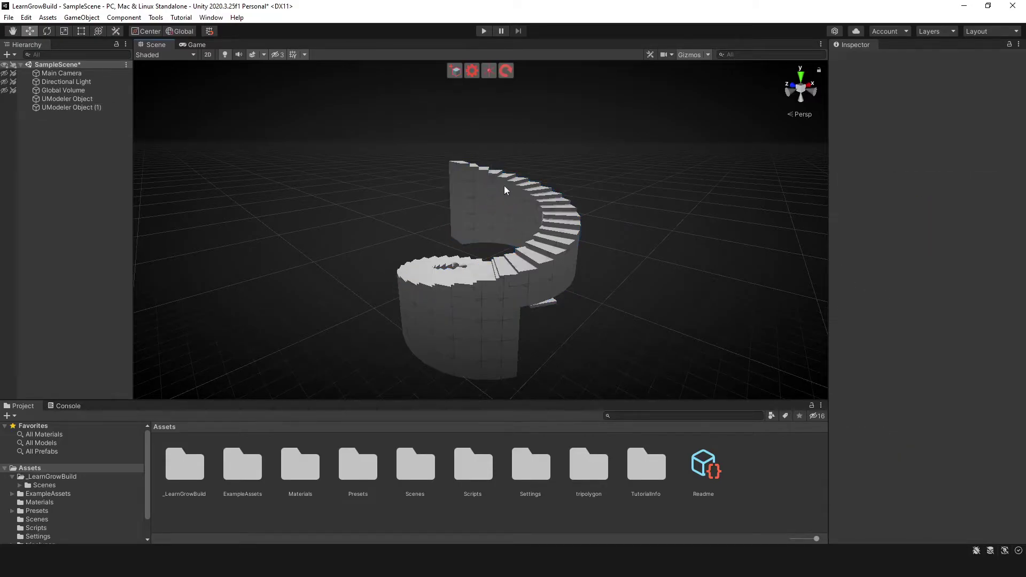
{"action": "left_click", "coordinate": [505, 185]}
{"action": "left_click_drag", "start_coordinate": [494, 183], "coordinate": [494, 183]}
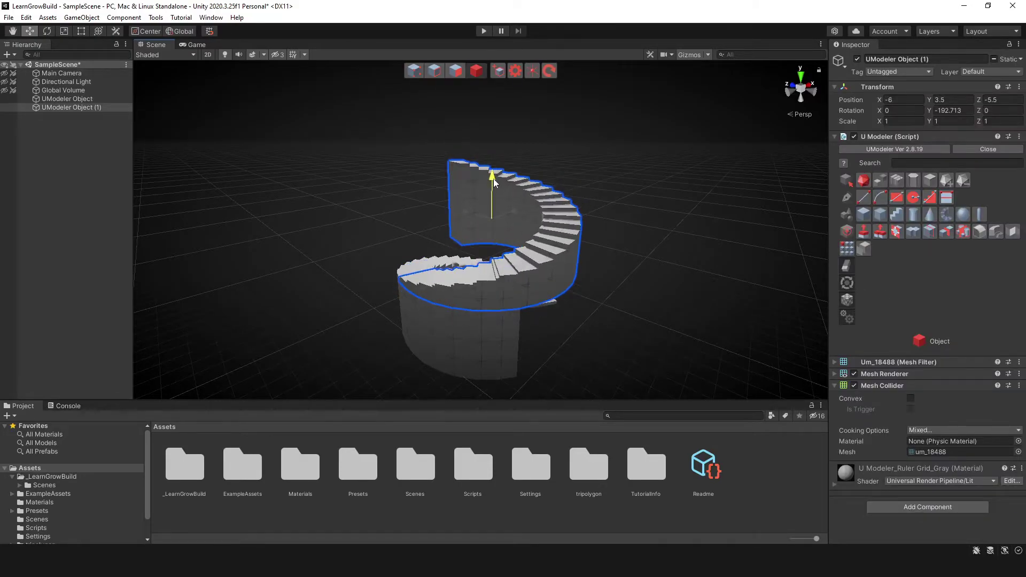
{"action": "left_click", "coordinate": [385, 222]}
{"action": "mouse_move", "coordinate": [329, 232]}
{"action": "right_mouse_down"}
{"action": "mouse_move", "coordinate": [617, 194]}
{"action": "mouse_move", "coordinate": [376, 205]}
{"action": "mouse_move", "coordinate": [507, 205]}
{"action": "mouse_move", "coordinate": [581, 245]}
{"action": "right_mouse_up"}
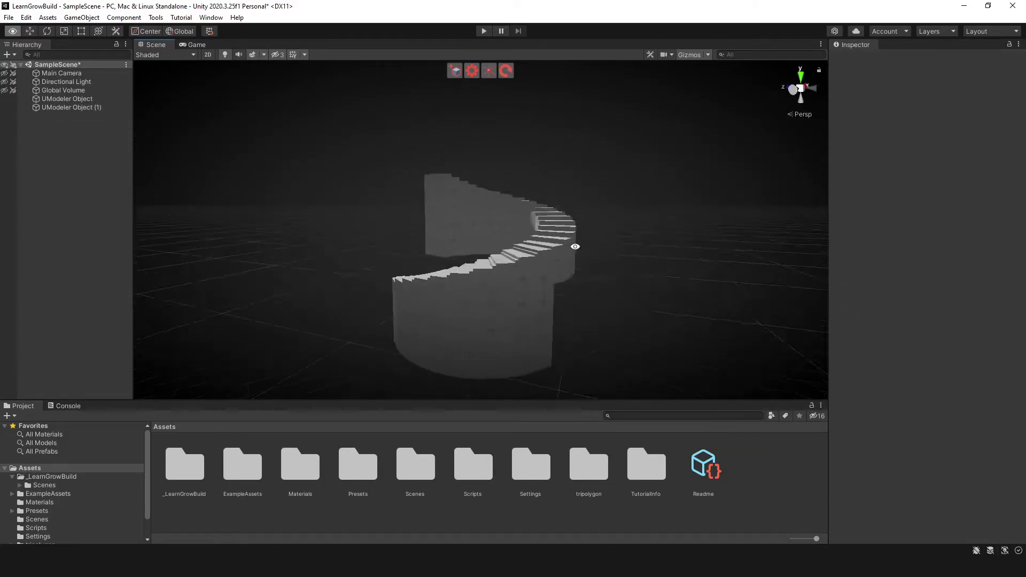
Step: Delete the upper and lower spiral staircases
{"action": "left_click", "coordinate": [498, 218]}
{"action": "key", "text": "Delete"}
{"action": "left_click", "coordinate": [509, 236]}
{"action": "key", "text": "Delete"}
Step: Draw a 40-segment cylinder's base at the scene centre in a new UModeler Object
{"action": "left_click", "coordinate": [454, 73]}
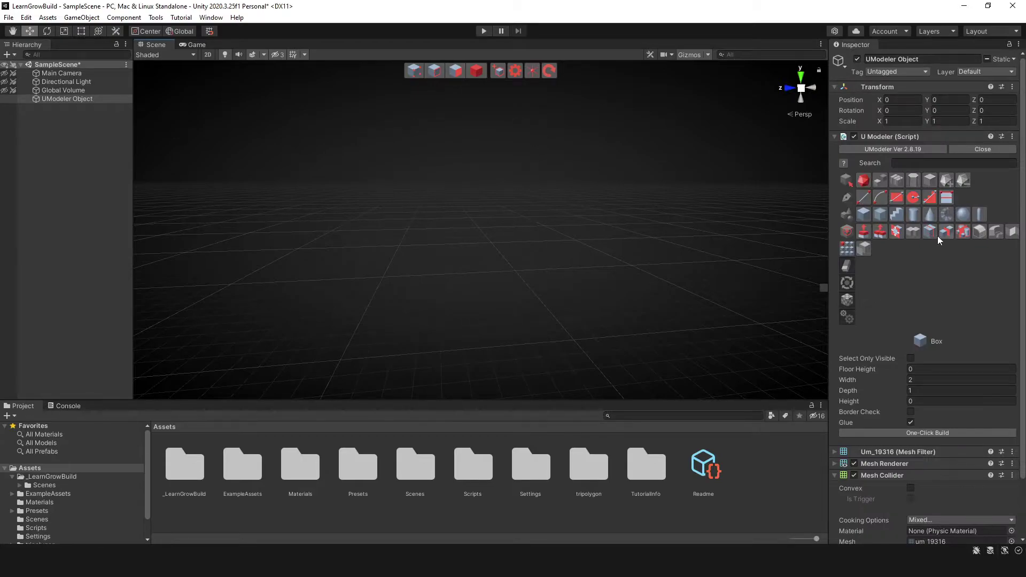
{"action": "left_click", "coordinate": [915, 214]}
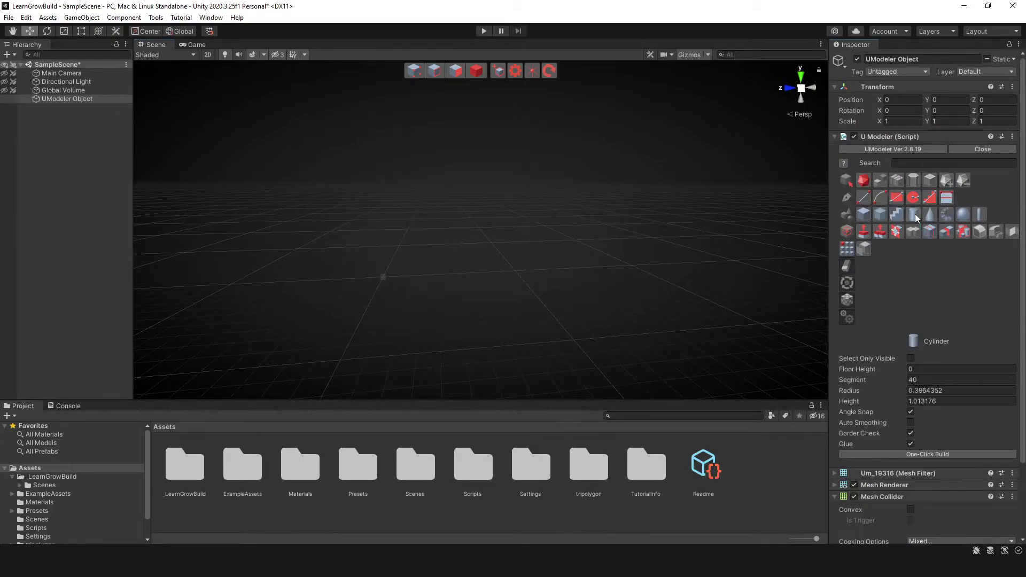
{"action": "right_click_drag", "start_coordinate": [554, 257], "coordinate": [559, 265]}
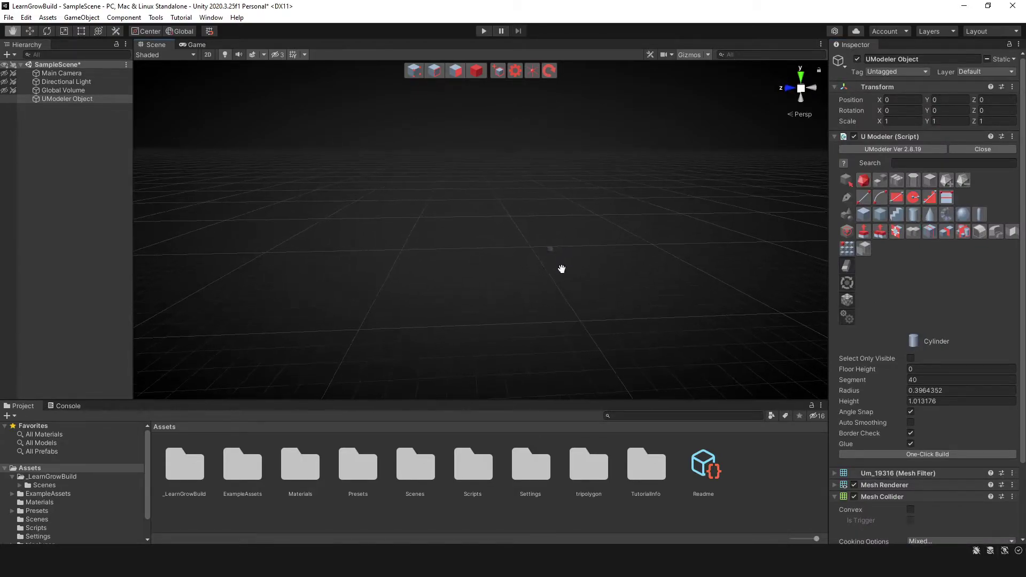
{"action": "left_click_drag", "start_coordinate": [561, 269], "coordinate": [531, 271]}
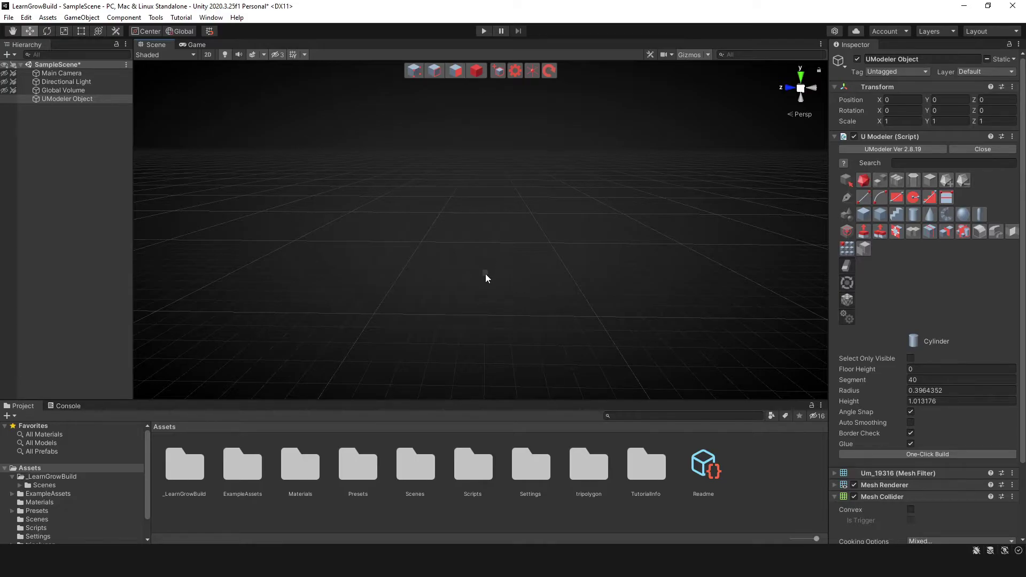
{"action": "left_click_drag", "start_coordinate": [482, 276], "coordinate": [504, 296]}
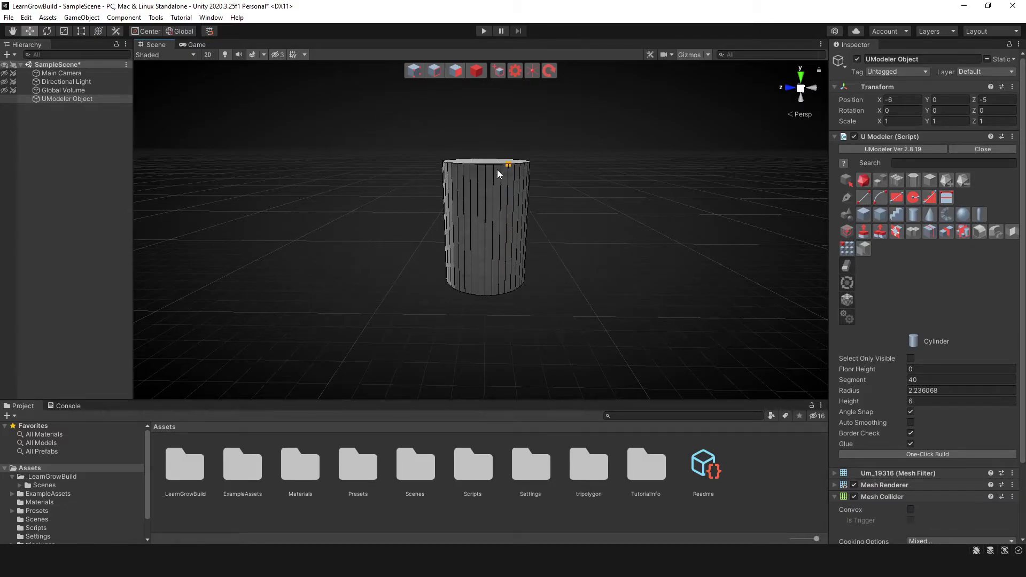
Step: Give the cylinder radius 4, height 6 and 25 segments, and confirm it
{"action": "left_click", "coordinate": [497, 187]}
{"action": "right_click_drag", "start_coordinate": [491, 200], "coordinate": [504, 276]}
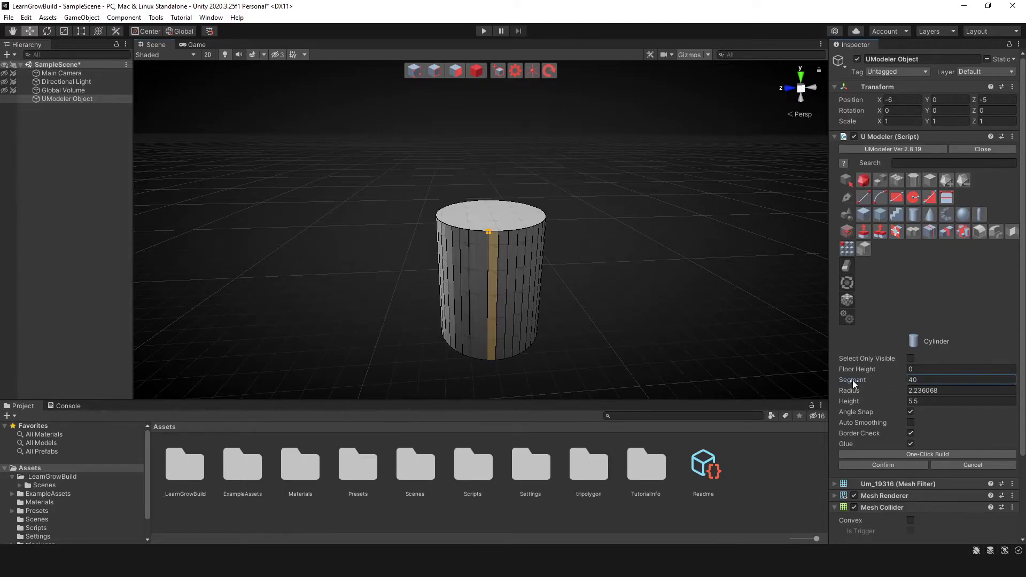
{"action": "mouse_move", "coordinate": [853, 380]}
{"action": "left_mouse_down"}
{"action": "mouse_move", "coordinate": [843, 378]}
{"action": "mouse_move", "coordinate": [875, 394]}
{"action": "mouse_move", "coordinate": [827, 406]}
{"action": "mouse_move", "coordinate": [880, 400]}
{"action": "left_mouse_up"}
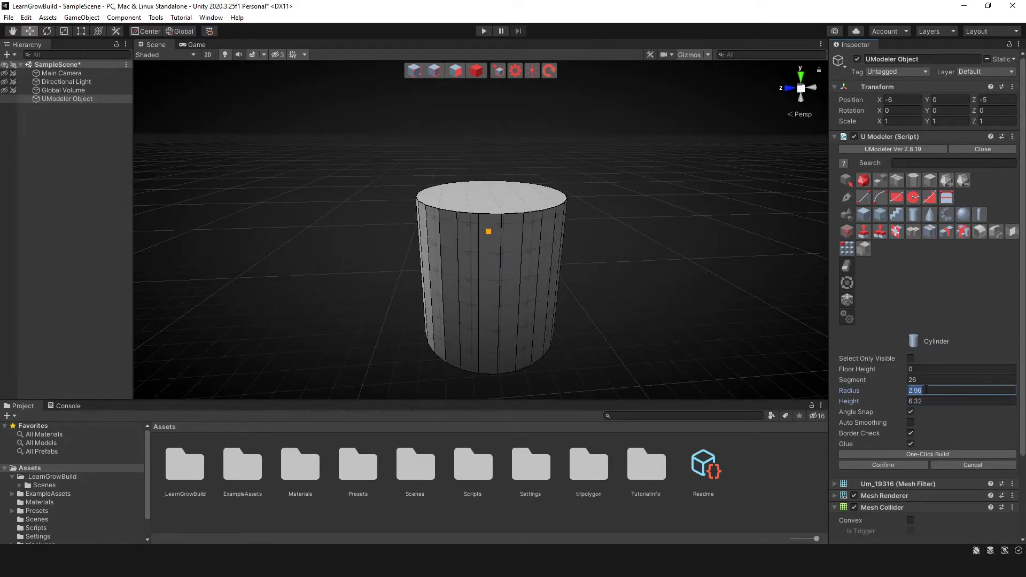
{"action": "type", "text": "4"}
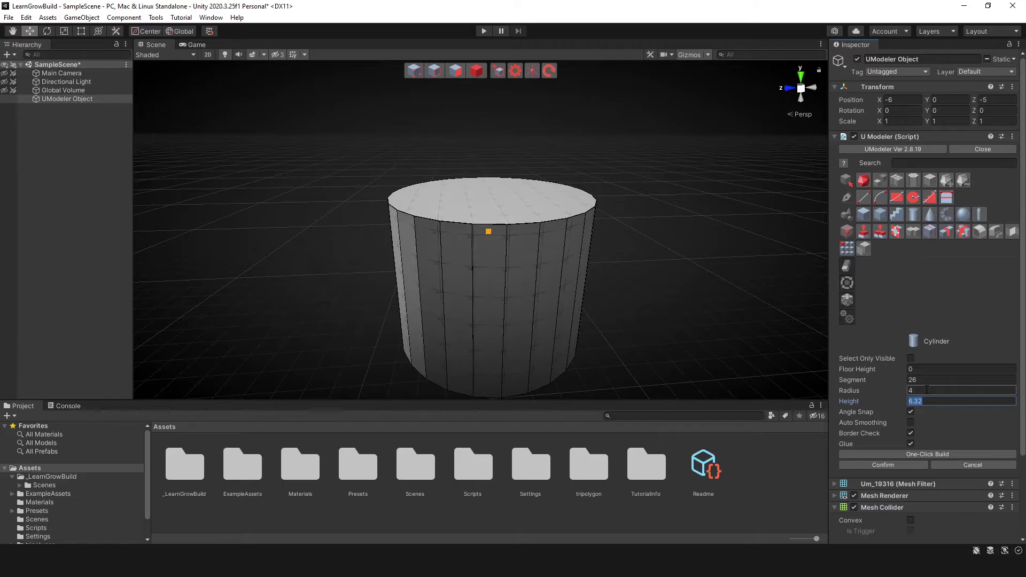
{"action": "type", "text": "6"}
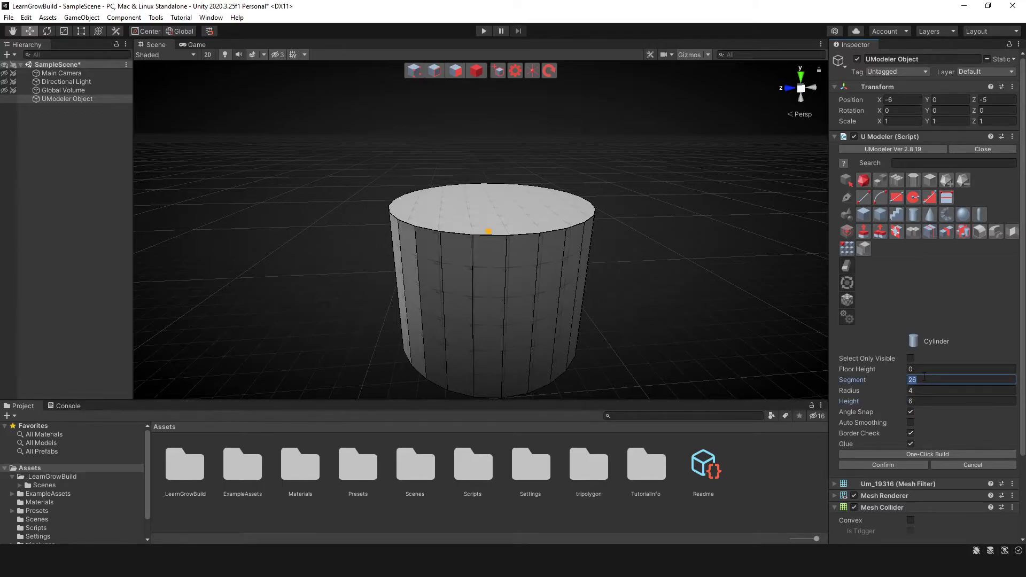
{"action": "type", "text": "25"}
{"action": "scroll", "coordinate": [596, 352], "scroll_direction": "down", "scroll_amount": 2}
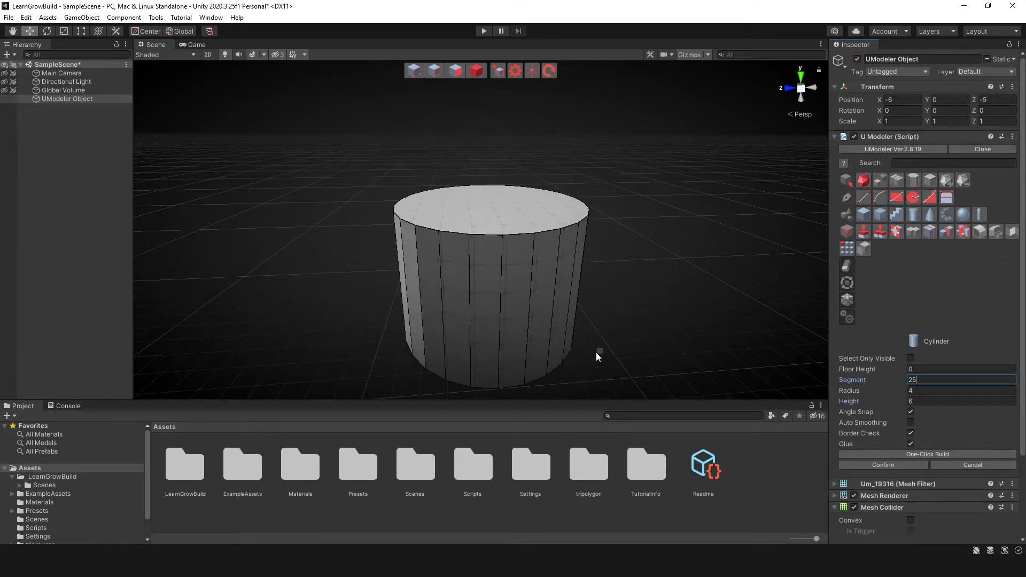
{"action": "left_click", "coordinate": [501, 336]}
{"action": "mouse_move", "coordinate": [488, 331]}
{"action": "right_mouse_down"}
{"action": "mouse_move", "coordinate": [378, 276]}
{"action": "mouse_move", "coordinate": [449, 160]}
{"action": "mouse_move", "coordinate": [708, 247]}
{"action": "mouse_move", "coordinate": [673, 371]}
{"action": "right_mouse_up"}
{"action": "left_click", "coordinate": [863, 464]}
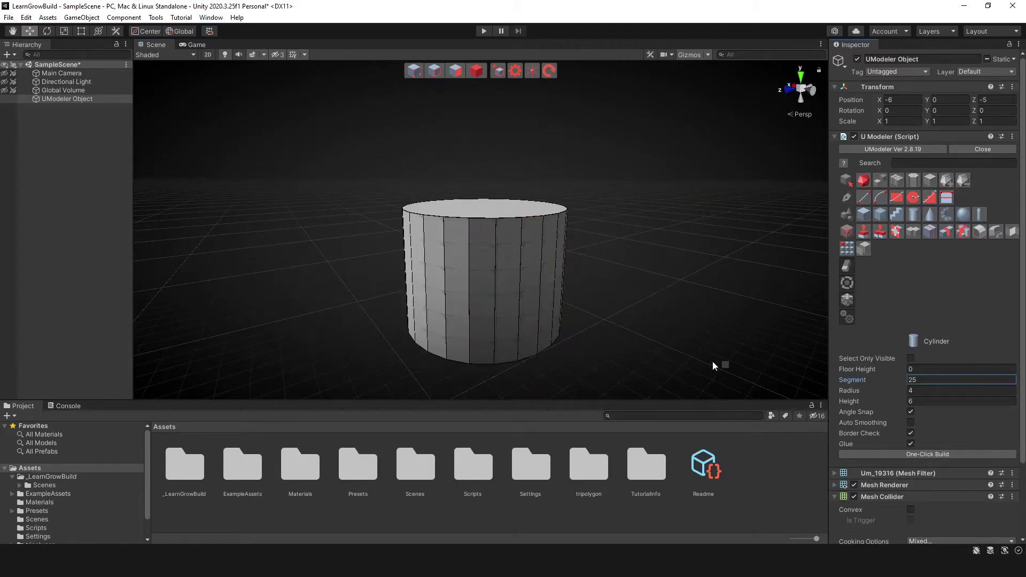
{"action": "left_click", "coordinate": [477, 72]}
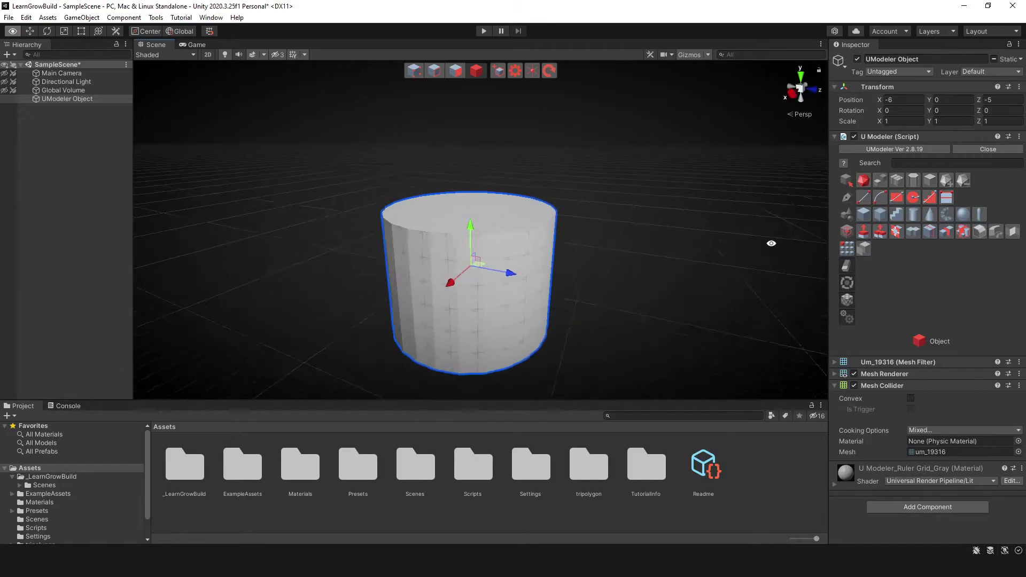
{"action": "mouse_move", "coordinate": [674, 241]}
{"action": "right_mouse_down"}
{"action": "mouse_move", "coordinate": [561, 258]}
{"action": "mouse_move", "coordinate": [361, 186]}
{"action": "mouse_move", "coordinate": [641, 168]}
{"action": "mouse_move", "coordinate": [513, 217]}
{"action": "right_mouse_up"}
{"action": "left_click", "coordinate": [456, 70]}
{"action": "left_click", "coordinate": [481, 204]}
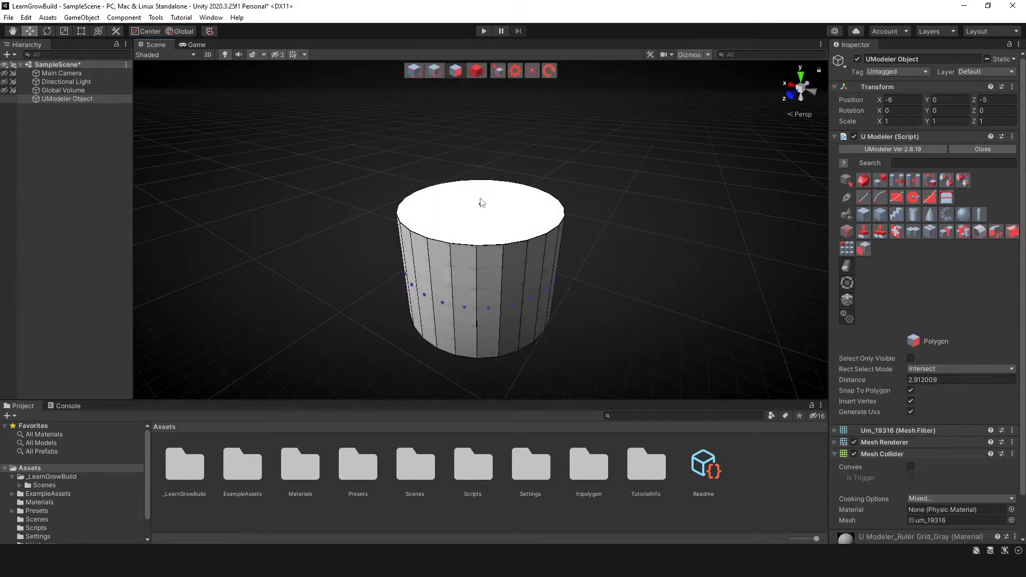
{"action": "key", "text": "r"}
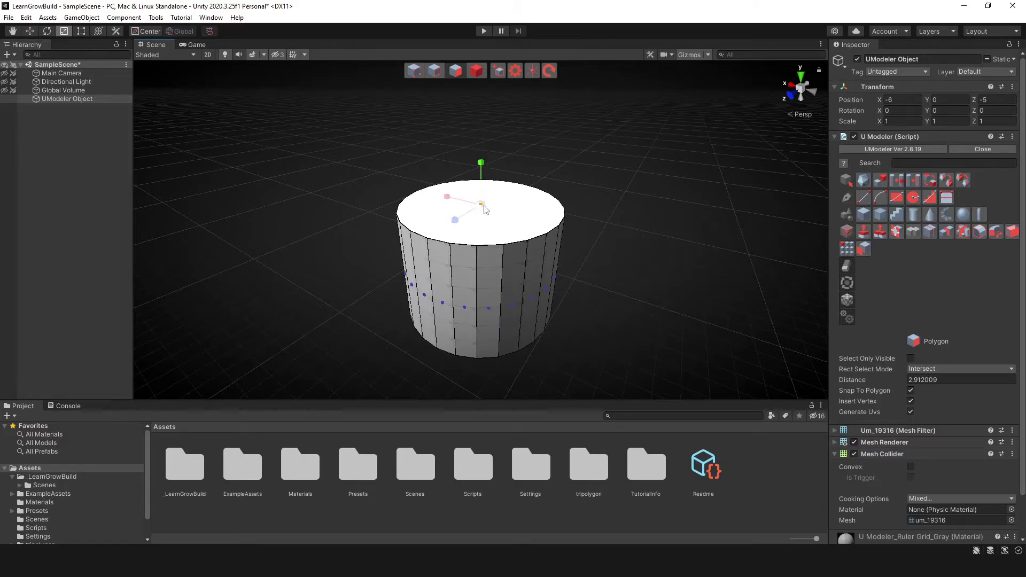
{"action": "mouse_move", "coordinate": [483, 207]}
{"action": "left_mouse_down"}
{"action": "mouse_move", "coordinate": [489, 229]}
{"action": "mouse_move", "coordinate": [479, 210]}
{"action": "left_mouse_up"}
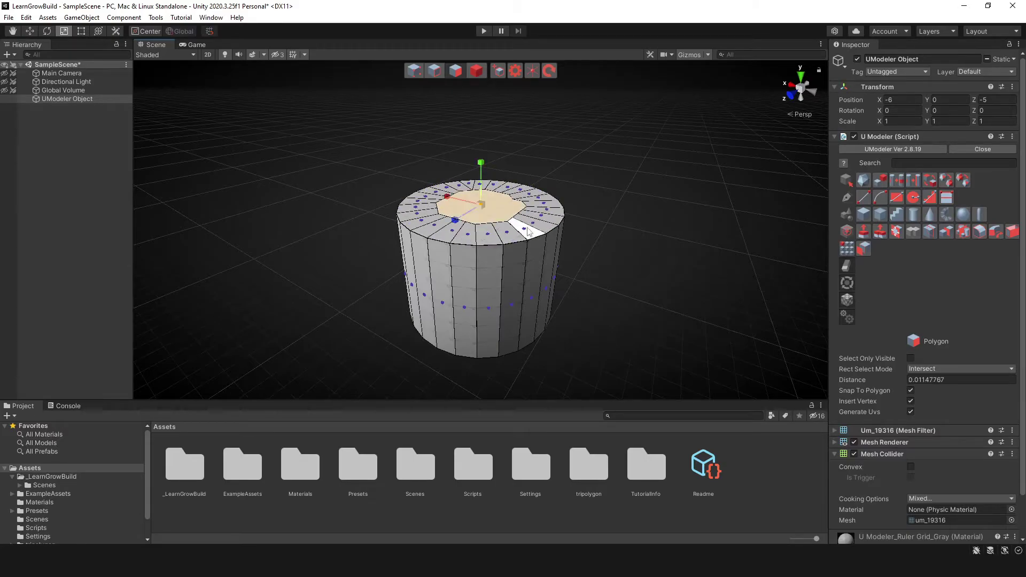
{"action": "key", "text": "w"}
{"action": "mouse_move", "coordinate": [480, 210]}
{"action": "right_mouse_down"}
{"action": "mouse_move", "coordinate": [479, 293]}
{"action": "mouse_move", "coordinate": [510, 255]}
{"action": "right_mouse_up"}
{"action": "key", "text": "ctrl+z"}
{"action": "key", "text": "ctrl+z"}
{"action": "key", "text": "ctrl+y"}
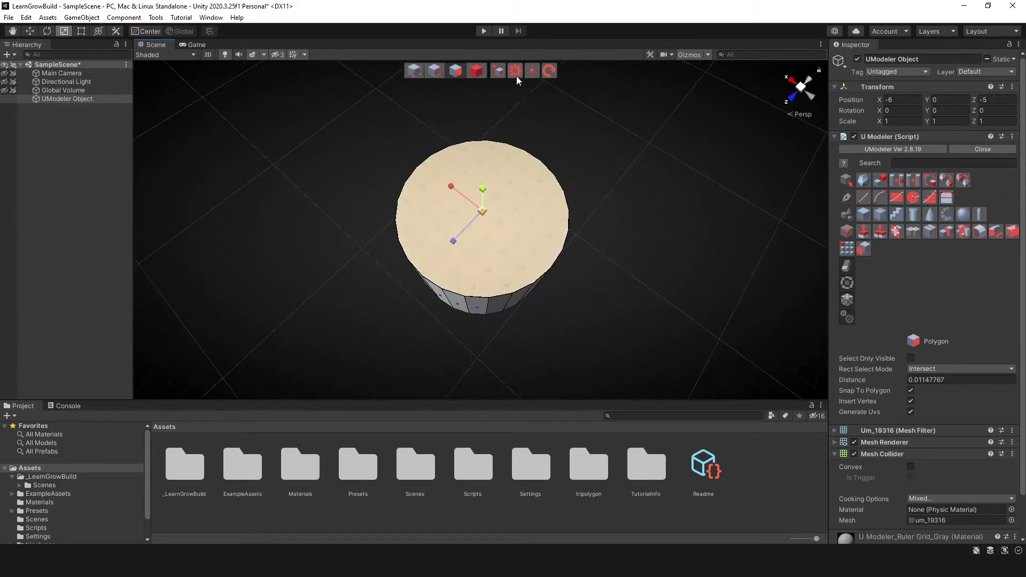
Step: Open UModeler Settings and inset the cylinder's top face into a small centre face
{"action": "left_click", "coordinate": [516, 71]}
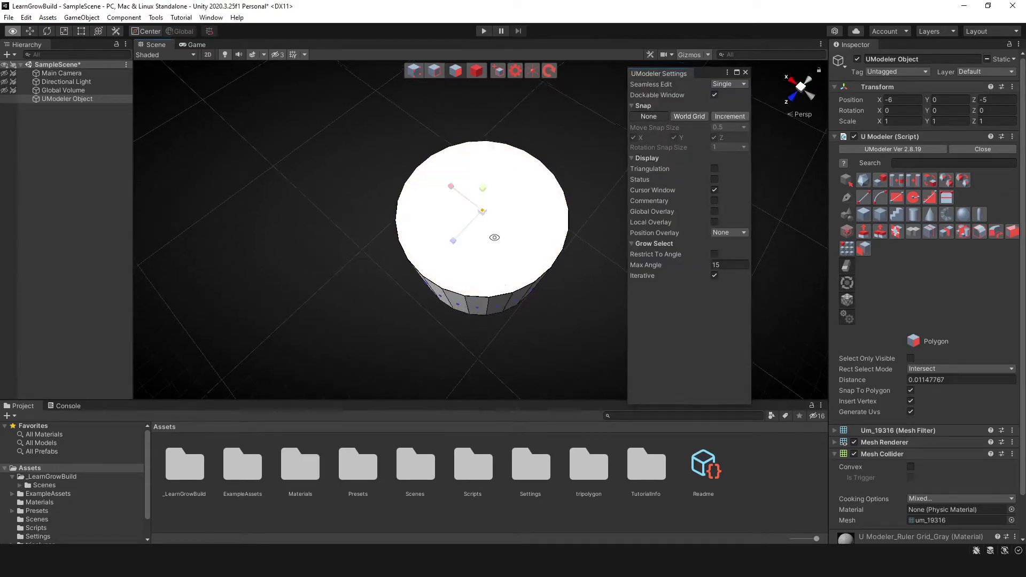
{"action": "right_click_drag", "start_coordinate": [481, 241], "coordinate": [482, 265]}
{"action": "left_click_drag", "start_coordinate": [481, 209], "coordinate": [484, 214]}
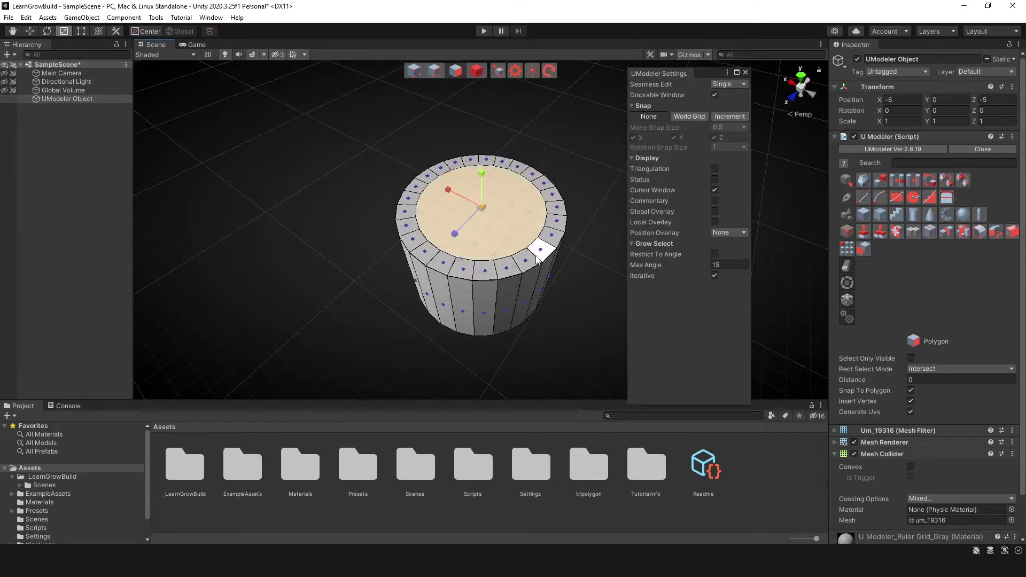
{"action": "left_click", "coordinate": [482, 215]}
{"action": "right_click_drag", "start_coordinate": [449, 193], "coordinate": [419, 168]}
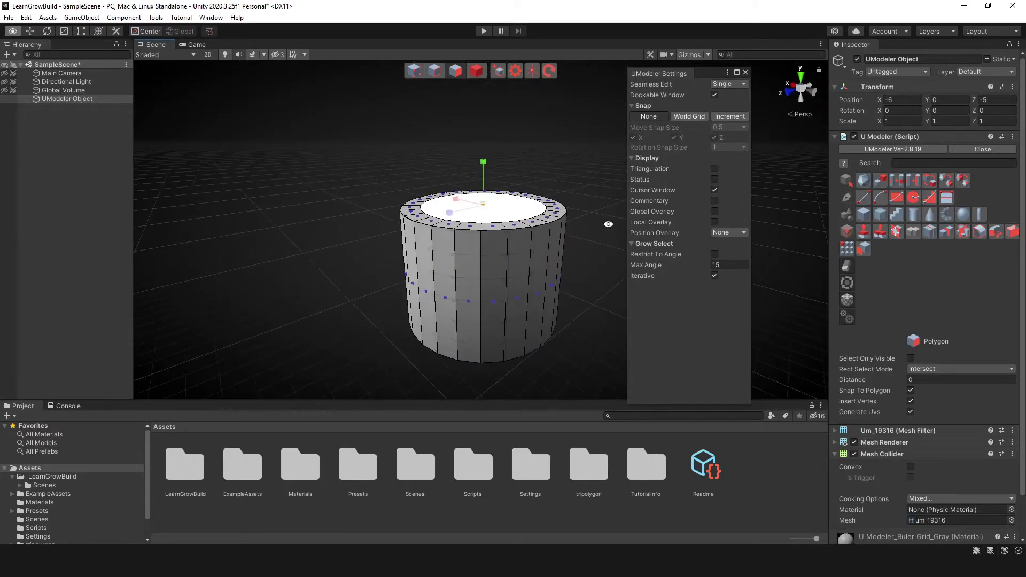
{"action": "right_click_drag", "start_coordinate": [584, 224], "coordinate": [504, 185]}
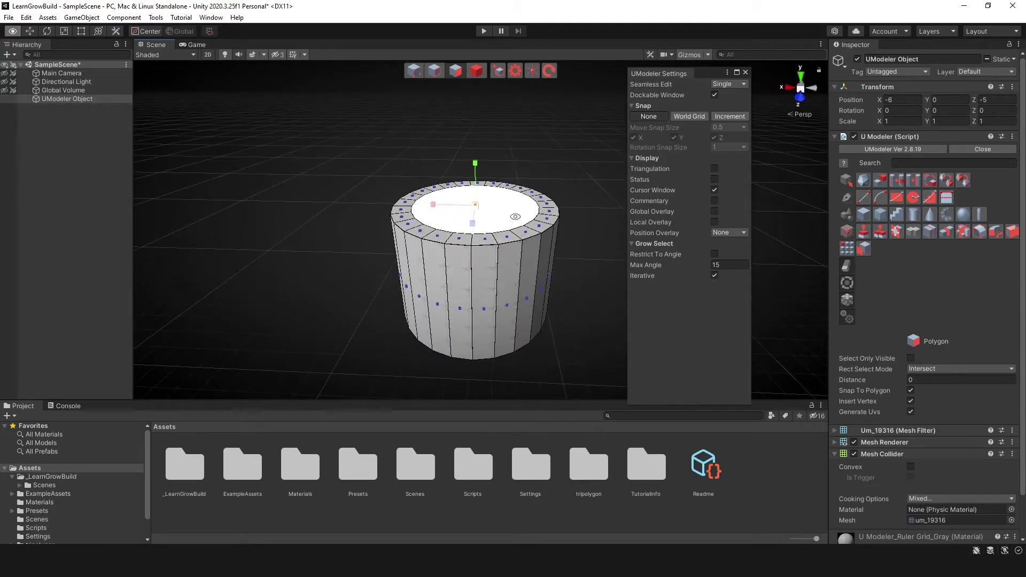
Step: Close the settings and delete the cylinder in Object mode
{"action": "left_click", "coordinate": [746, 72]}
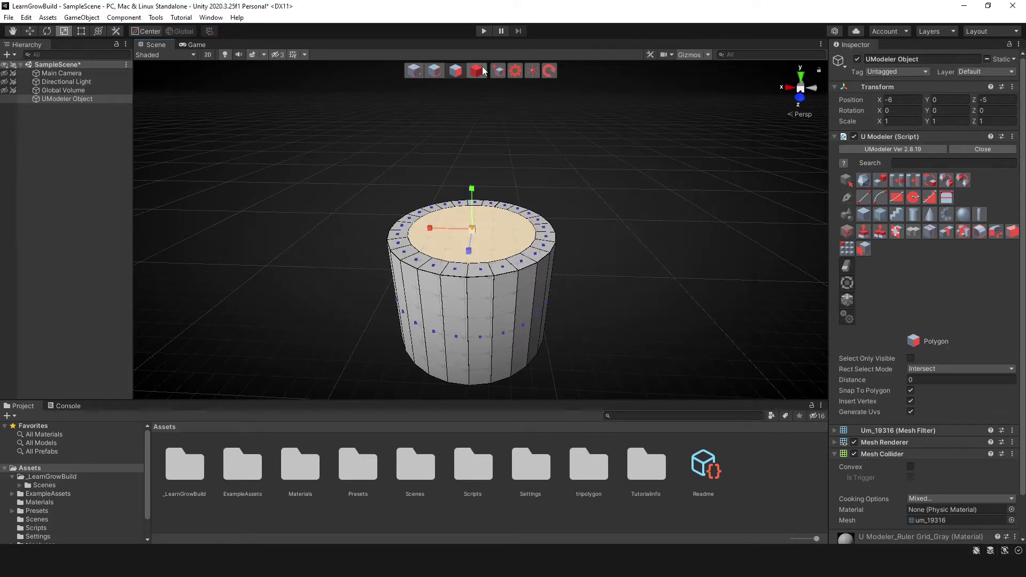
{"action": "key", "text": "Escape"}
{"action": "key", "text": "Delete"}
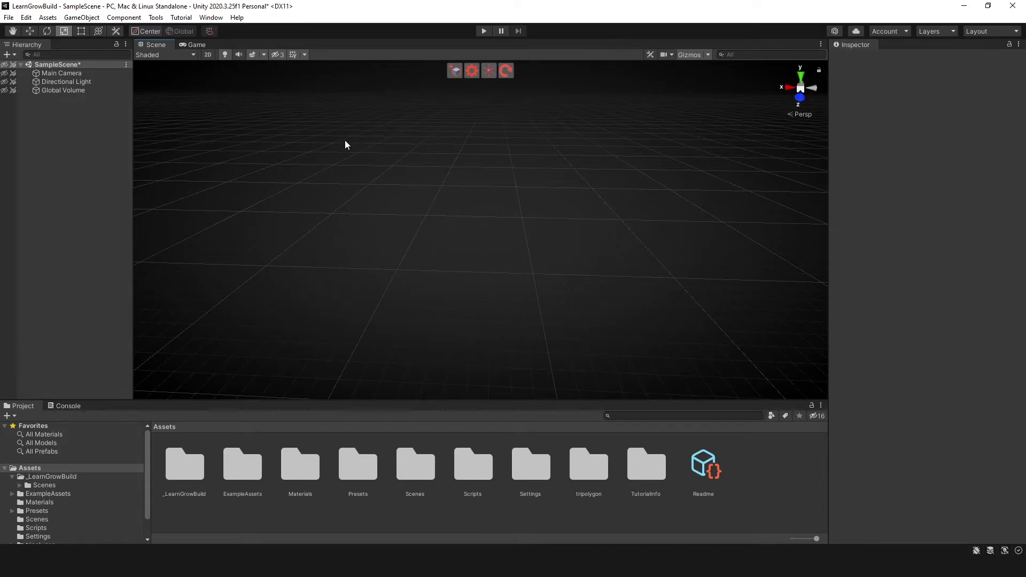
Step: Draw a 25-segment cone, radius about 4.36 and height about 6.59, in a new UModeler Object
{"action": "left_click", "coordinate": [455, 71]}
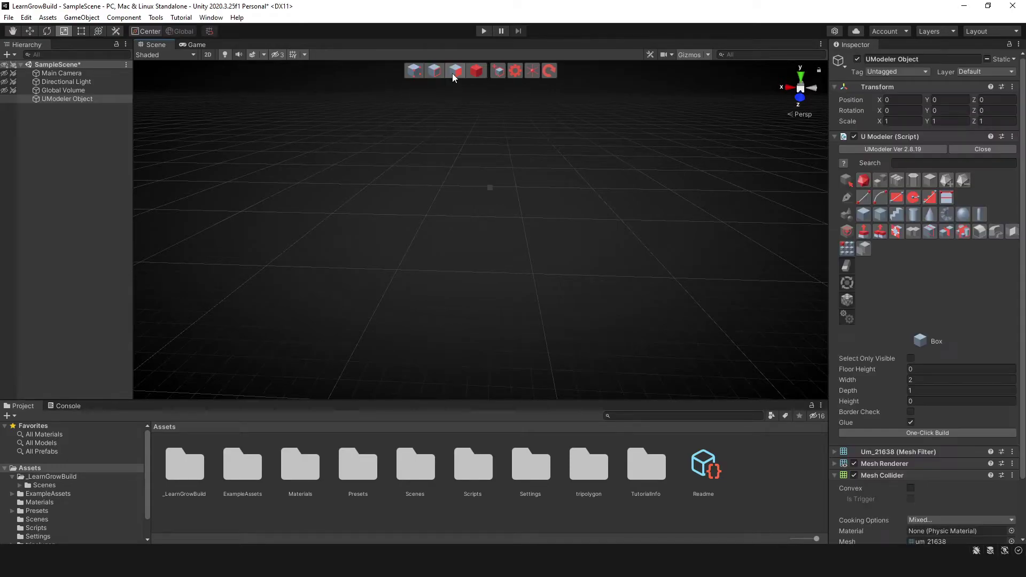
{"action": "left_click", "coordinate": [926, 216]}
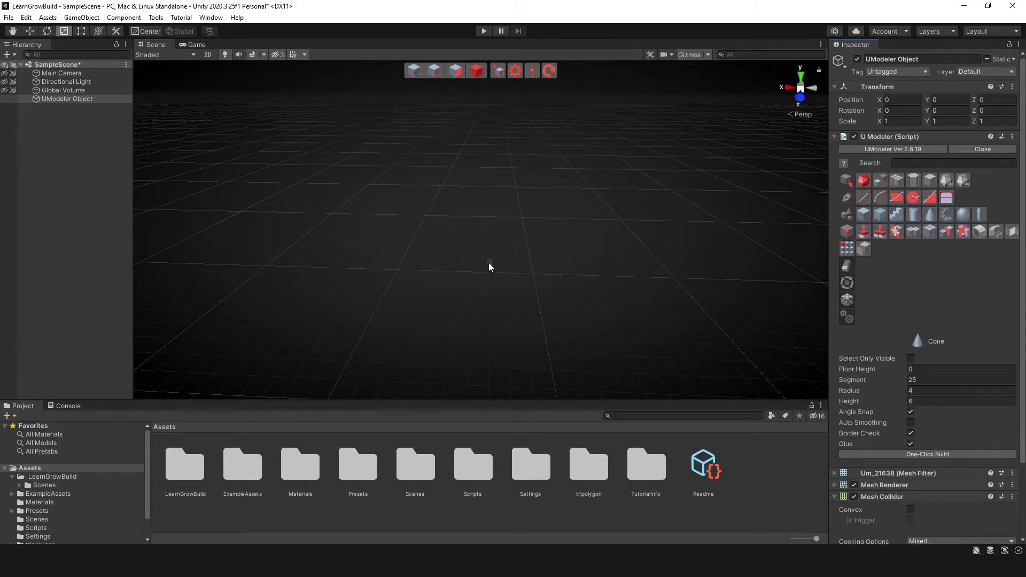
{"action": "left_click_drag", "start_coordinate": [487, 265], "coordinate": [549, 300]}
{"action": "left_click_drag", "start_coordinate": [541, 297], "coordinate": [523, 289]}
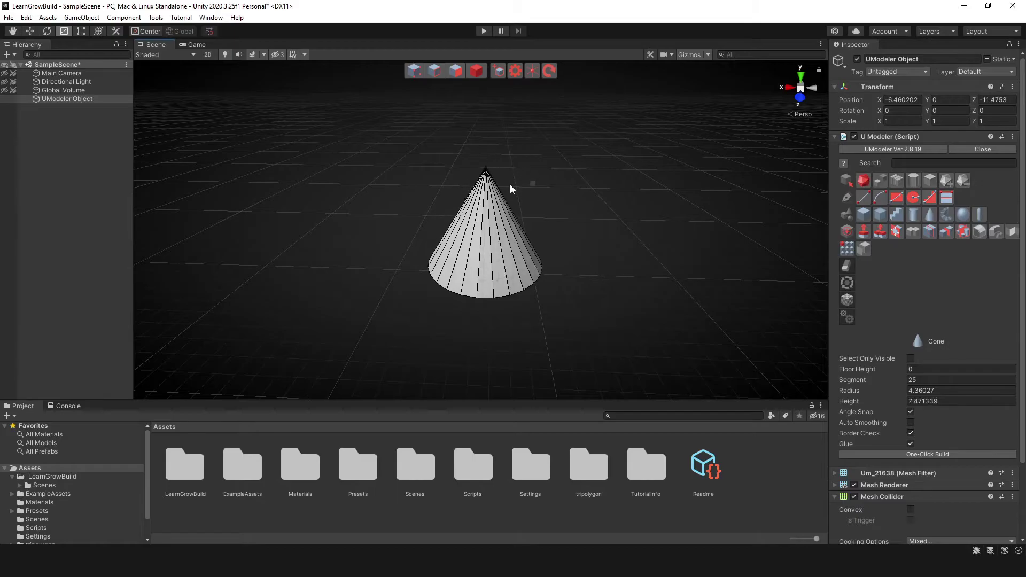
Step: Set the cone to 20 segments, radius 4.12 and height 2.29, and confirm it
{"action": "left_click", "coordinate": [508, 196]}
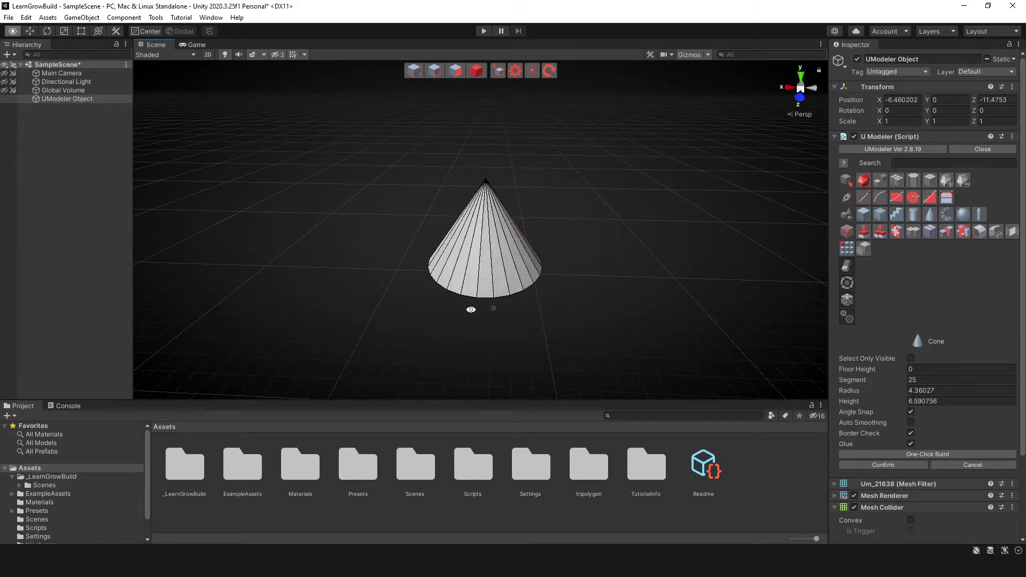
{"action": "right_click_drag", "start_coordinate": [470, 308], "coordinate": [473, 239]}
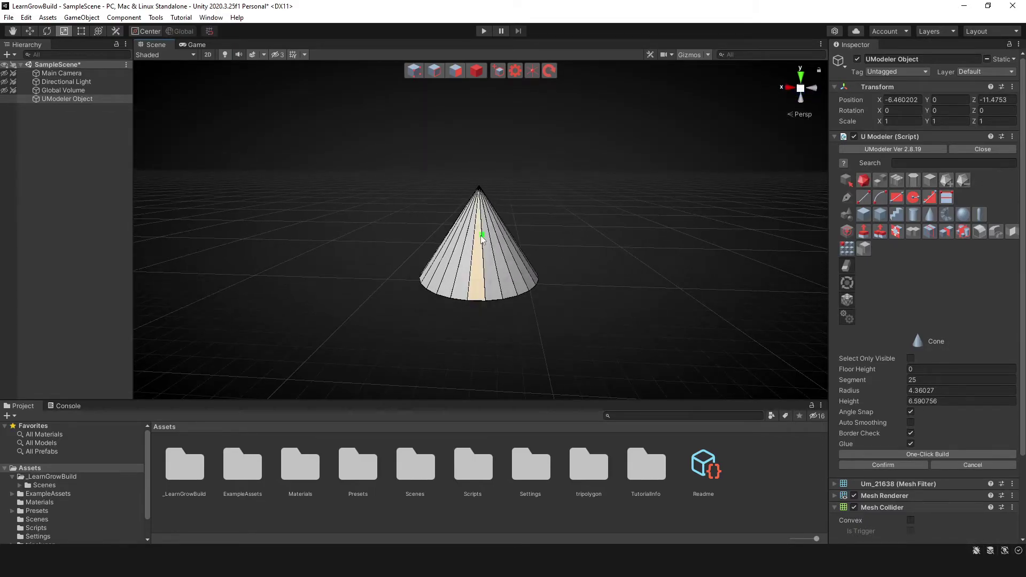
{"action": "scroll", "coordinate": [480, 234], "scroll_direction": "up", "scroll_amount": 3}
{"action": "scroll", "coordinate": [502, 243], "scroll_direction": "down", "scroll_amount": 2}
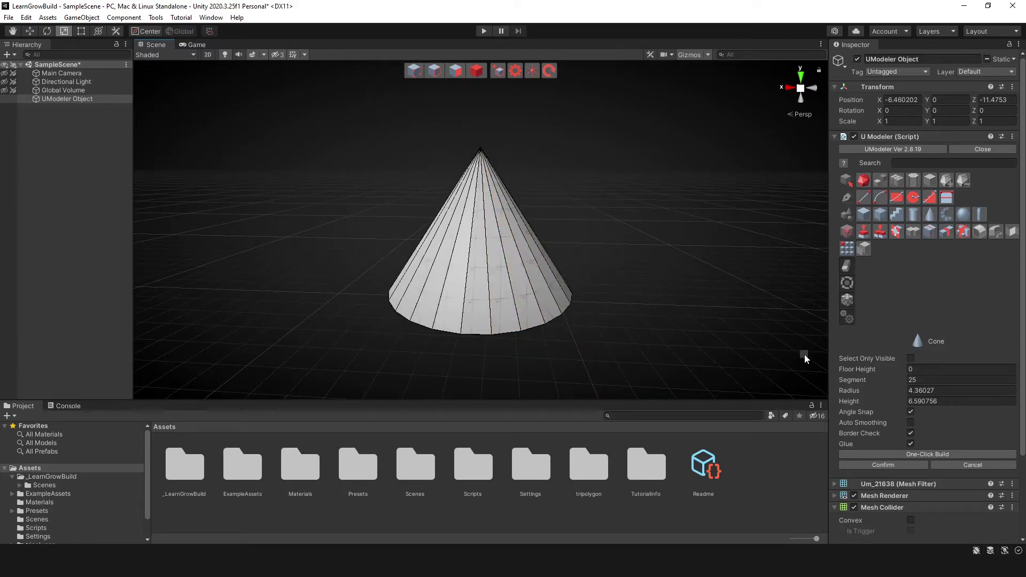
{"action": "mouse_move", "coordinate": [867, 383]}
{"action": "left_mouse_down"}
{"action": "mouse_move", "coordinate": [879, 379]}
{"action": "mouse_move", "coordinate": [854, 383]}
{"action": "mouse_move", "coordinate": [914, 394]}
{"action": "mouse_move", "coordinate": [852, 404]}
{"action": "left_mouse_up"}
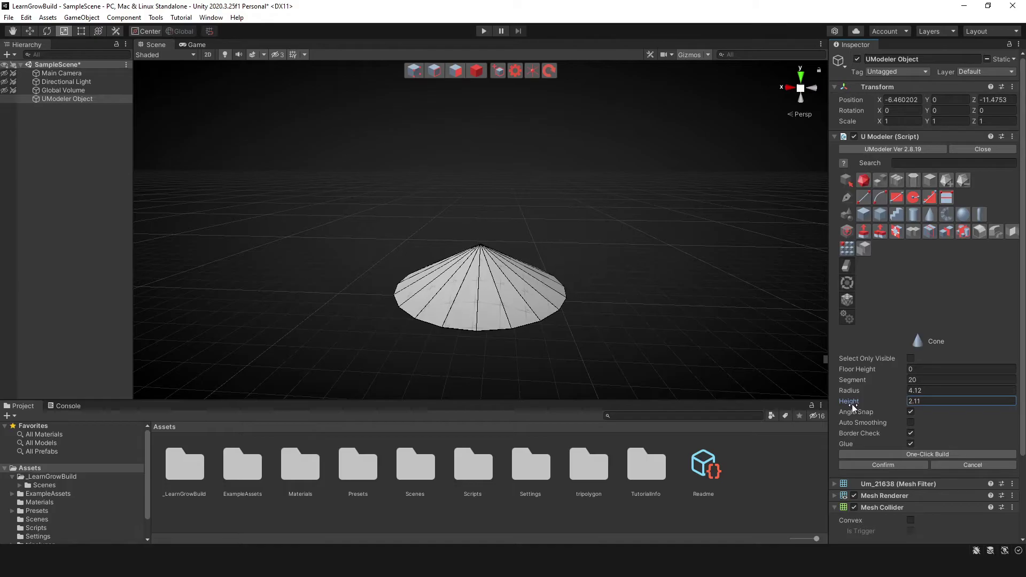
{"action": "left_click_drag", "start_coordinate": [468, 298], "coordinate": [467, 256], "text": "alt"}
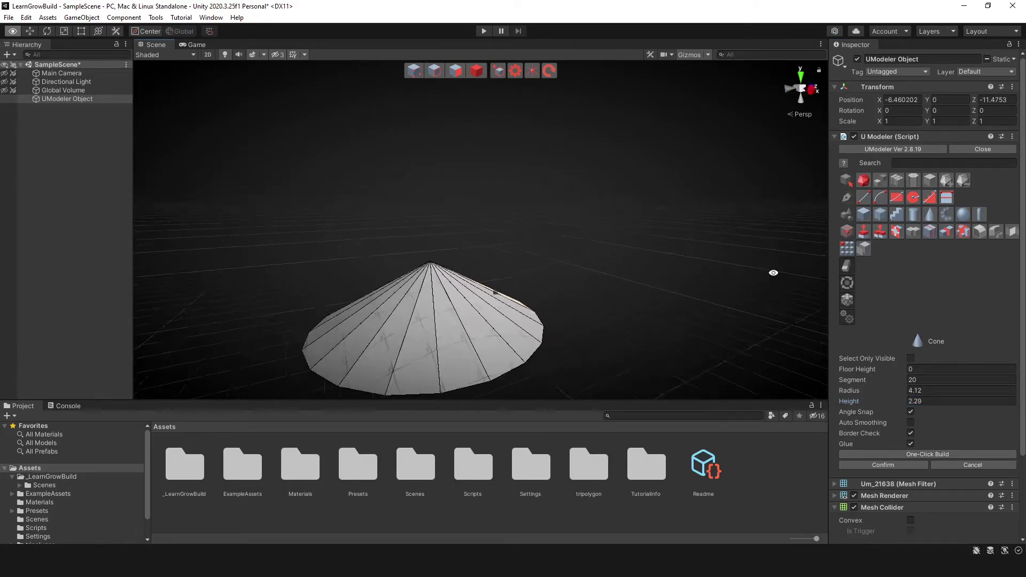
{"action": "key", "text": "space"}
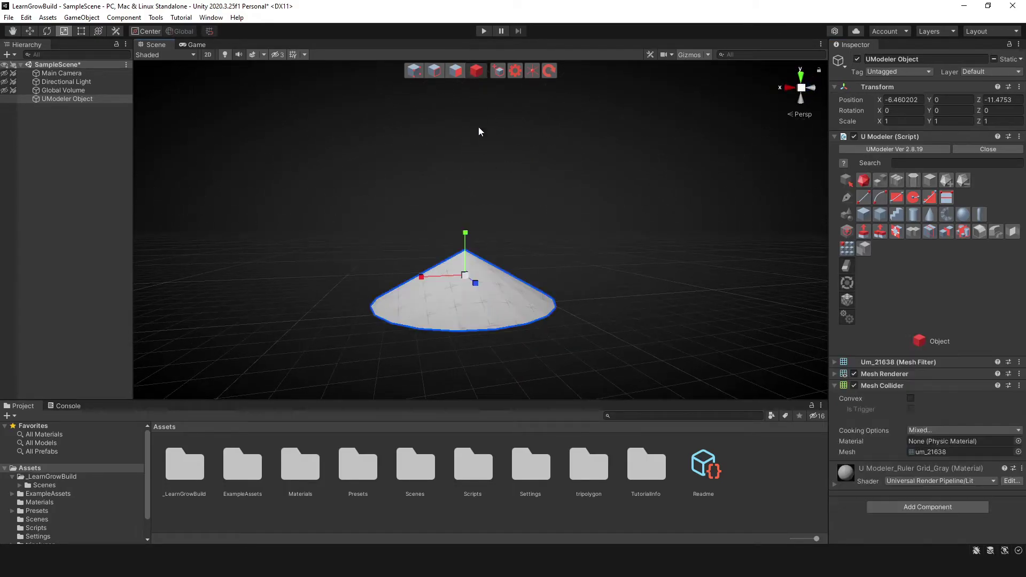
Step: Lift the cone above the floor along the Y axis, then delete it
{"action": "key", "text": "w"}
{"action": "left_click_drag", "start_coordinate": [481, 253], "coordinate": [542, 291], "text": "alt"}
{"action": "left_click_drag", "start_coordinate": [465, 233], "coordinate": [463, 111]}
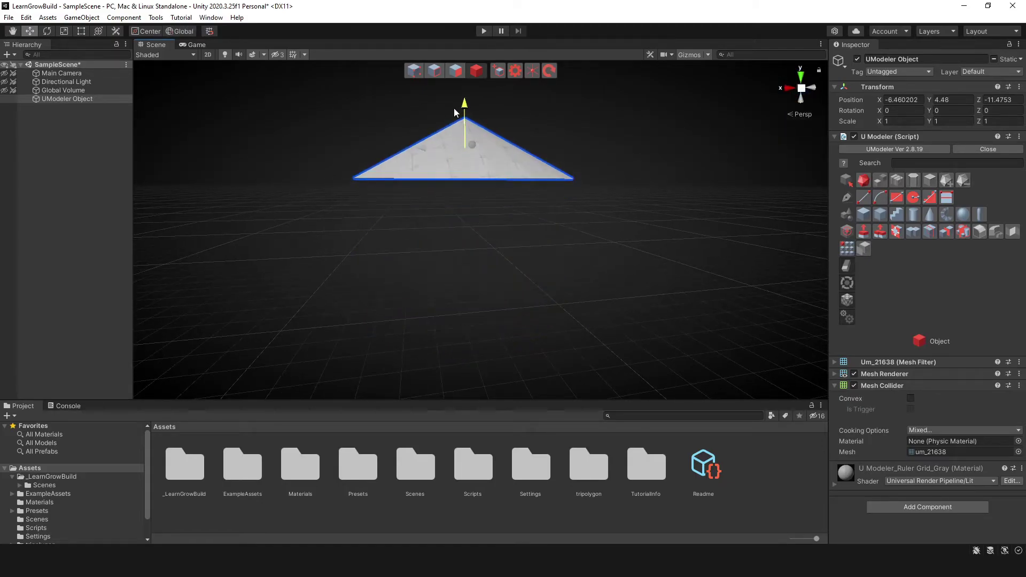
{"action": "mouse_move", "coordinate": [562, 176]}
{"action": "left_mouse_down", "text": "alt"}
{"action": "mouse_move", "coordinate": [684, 74]}
{"action": "mouse_move", "coordinate": [436, 219]}
{"action": "left_mouse_up", "text": "alt"}
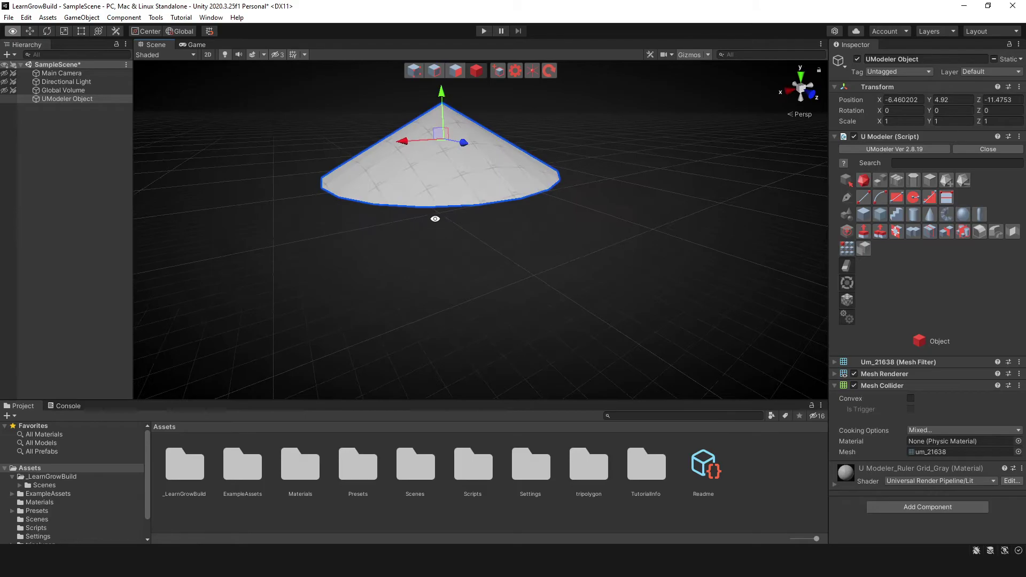
{"action": "key", "text": "Delete"}
Step: Draw and confirm a faceted 16-segment sphere of radius about 2.72, Auto Smoothing off
{"action": "left_click", "coordinate": [455, 71]}
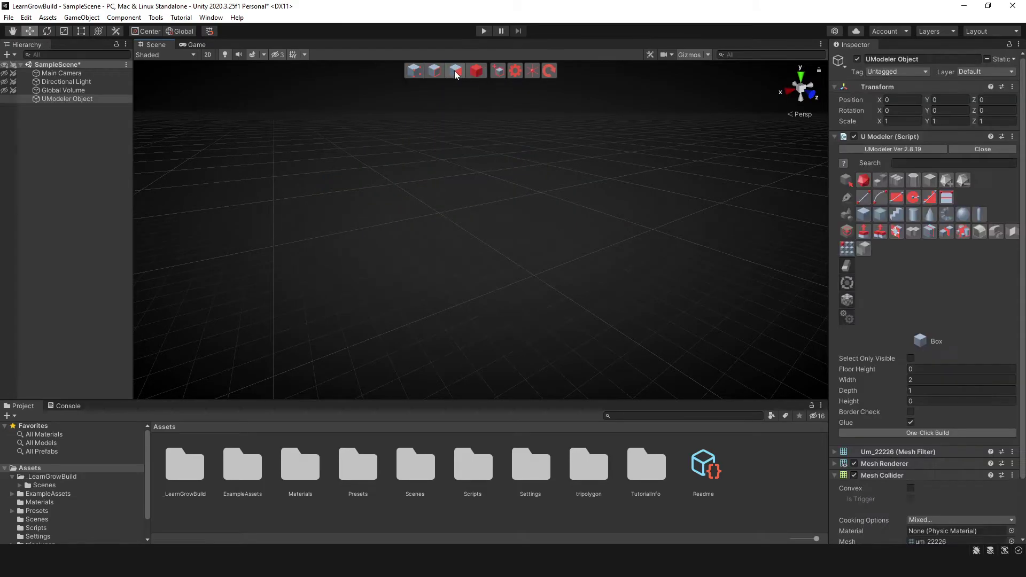
{"action": "left_click", "coordinate": [962, 215]}
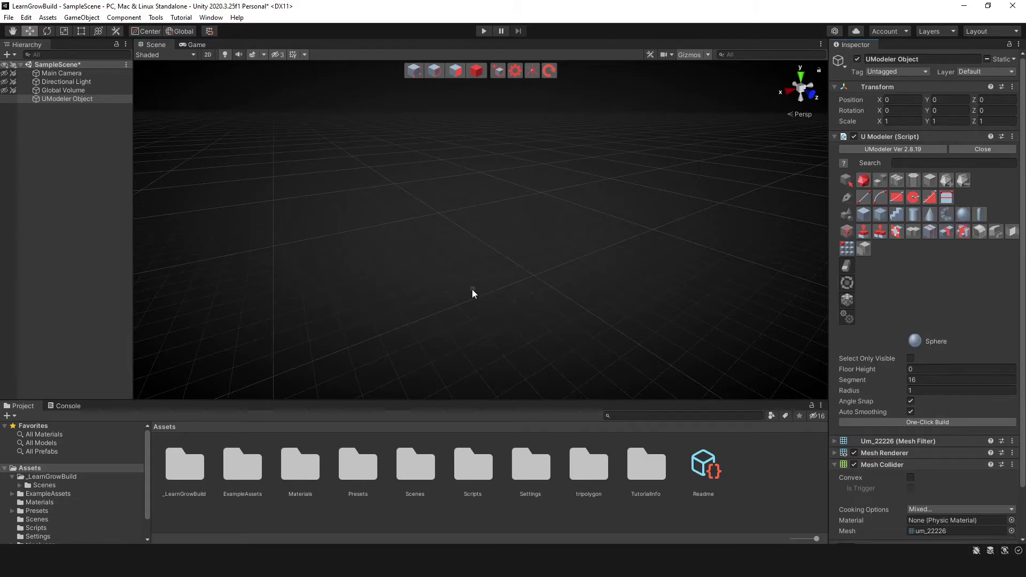
{"action": "left_click_drag", "start_coordinate": [471, 293], "coordinate": [467, 271], "text": "alt"}
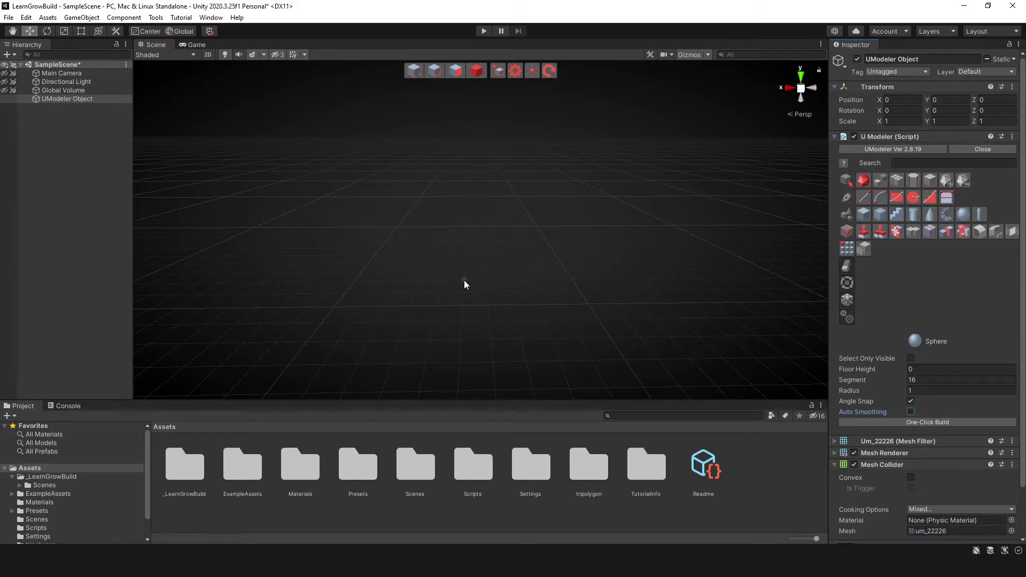
{"action": "mouse_move", "coordinate": [465, 281]}
{"action": "left_mouse_down"}
{"action": "mouse_move", "coordinate": [515, 303]}
{"action": "mouse_move", "coordinate": [456, 300]}
{"action": "mouse_move", "coordinate": [509, 321]}
{"action": "mouse_move", "coordinate": [477, 286]}
{"action": "mouse_move", "coordinate": [521, 311]}
{"action": "mouse_move", "coordinate": [514, 305]}
{"action": "left_mouse_up"}
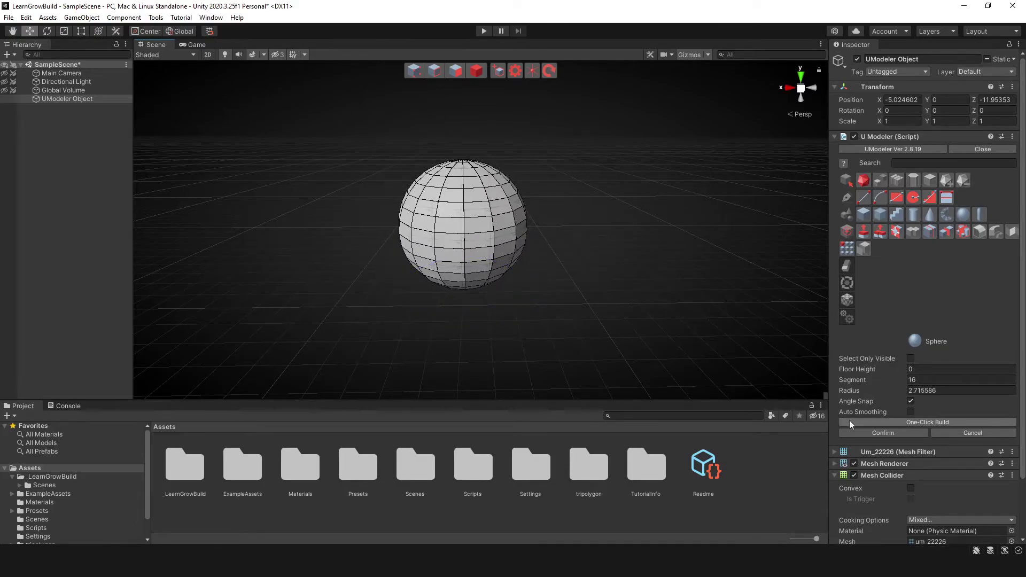
{"action": "left_click", "coordinate": [875, 433]}
Step: In Vertex mode, box-select the sphere's upper-half vertices, then undo the selection
{"action": "middle_click_drag", "start_coordinate": [562, 249], "coordinate": [569, 258]}
{"action": "right_click_drag", "start_coordinate": [569, 259], "coordinate": [549, 277]}
{"action": "left_click", "coordinate": [416, 71]}
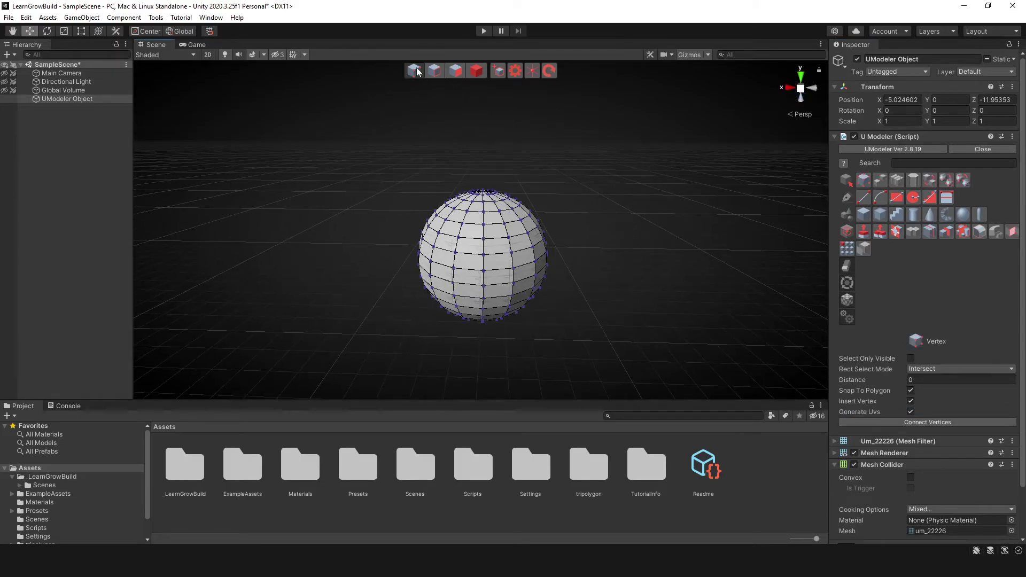
{"action": "left_click", "coordinate": [435, 73]}
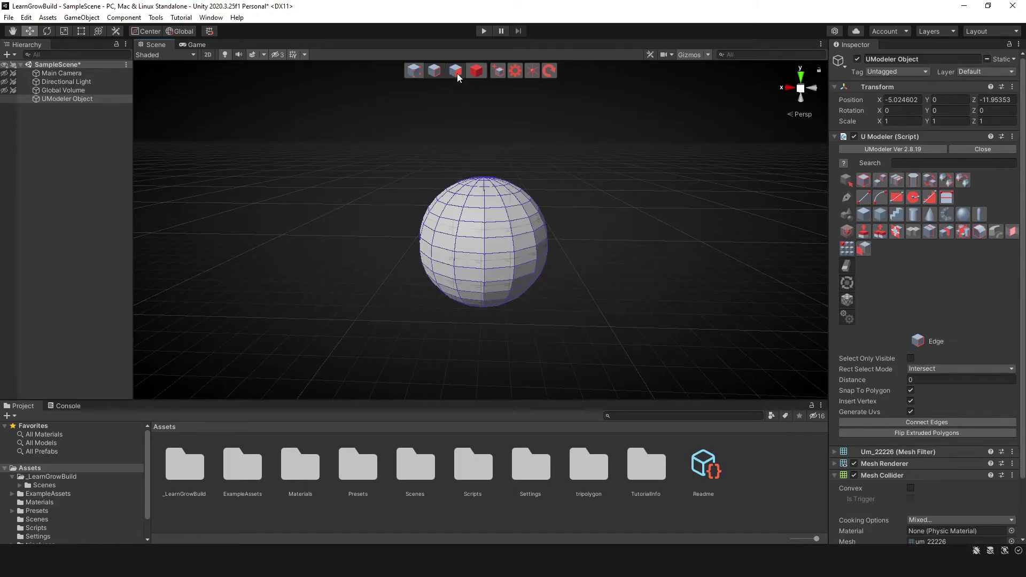
{"action": "left_click", "coordinate": [455, 73]}
{"action": "left_click", "coordinate": [411, 71]}
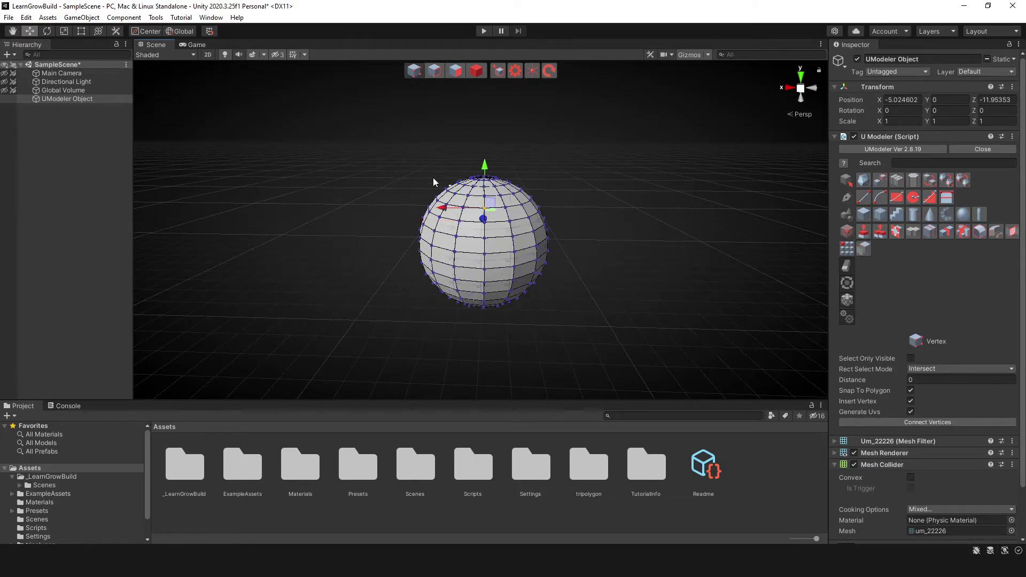
{"action": "left_click_drag", "start_coordinate": [424, 178], "coordinate": [561, 241]}
{"action": "mouse_move", "coordinate": [641, 267]}
{"action": "right_mouse_down"}
{"action": "mouse_move", "coordinate": [581, 268]}
{"action": "mouse_move", "coordinate": [577, 292]}
{"action": "mouse_move", "coordinate": [545, 276]}
{"action": "mouse_move", "coordinate": [535, 288]}
{"action": "mouse_move", "coordinate": [576, 287]}
{"action": "mouse_move", "coordinate": [533, 277]}
{"action": "right_mouse_up"}
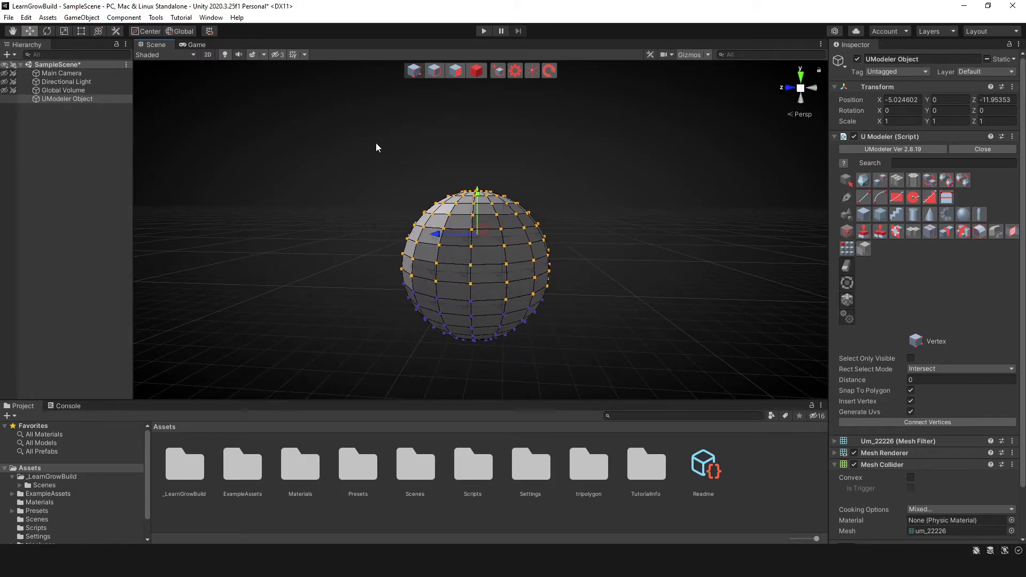
{"action": "key", "text": "ctrl+z"}
{"action": "key", "text": "ctrl+z"}
Step: With Select Only Visible on, box-select the sphere's top vertices, then return to Object mode
{"action": "left_click", "coordinate": [911, 359]}
{"action": "right_click_drag", "start_coordinate": [544, 298], "coordinate": [566, 285]}
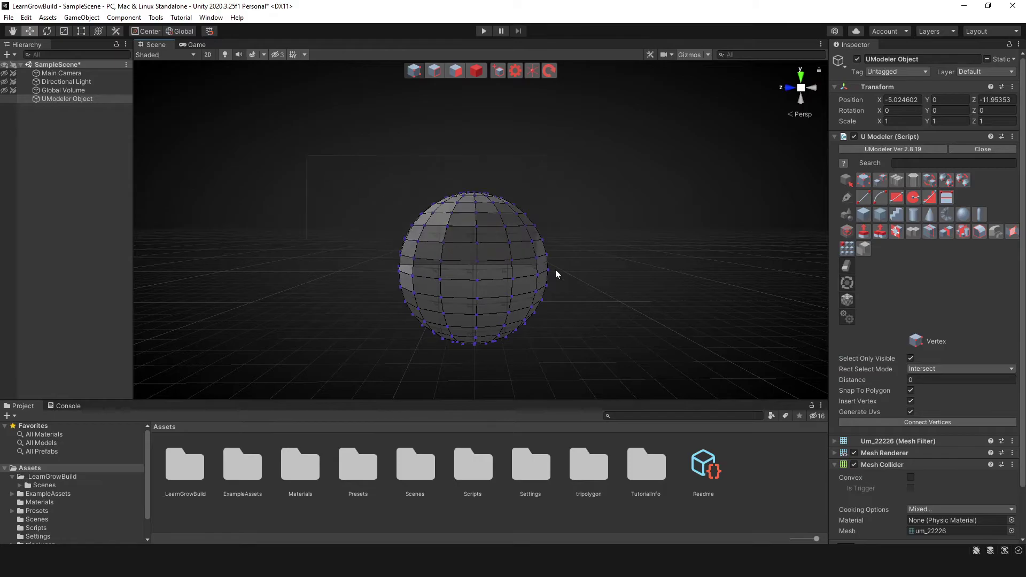
{"action": "left_click_drag", "start_coordinate": [623, 200], "coordinate": [496, 289]}
{"action": "mouse_move", "coordinate": [449, 249]}
{"action": "right_mouse_down"}
{"action": "mouse_move", "coordinate": [440, 241]}
{"action": "mouse_move", "coordinate": [673, 256]}
{"action": "mouse_move", "coordinate": [554, 265]}
{"action": "mouse_move", "coordinate": [527, 278]}
{"action": "right_mouse_up"}
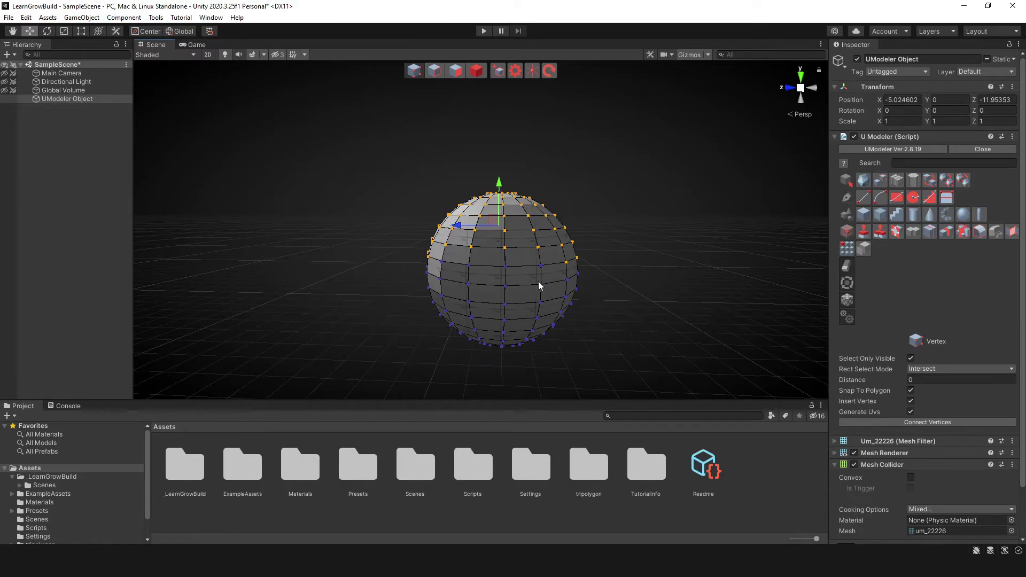
{"action": "mouse_move", "coordinate": [547, 285]}
{"action": "right_mouse_down"}
{"action": "mouse_move", "coordinate": [330, 265]}
{"action": "mouse_move", "coordinate": [421, 219]}
{"action": "mouse_move", "coordinate": [505, 275]}
{"action": "right_mouse_up"}
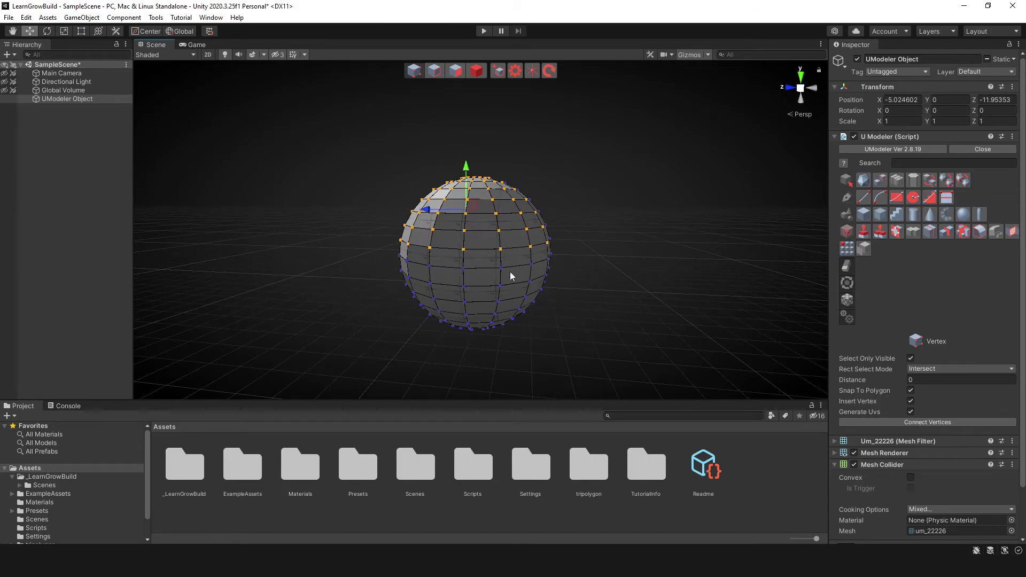
{"action": "mouse_move", "coordinate": [508, 278]}
{"action": "right_mouse_down"}
{"action": "mouse_move", "coordinate": [497, 292]}
{"action": "mouse_move", "coordinate": [793, 361]}
{"action": "right_mouse_up"}
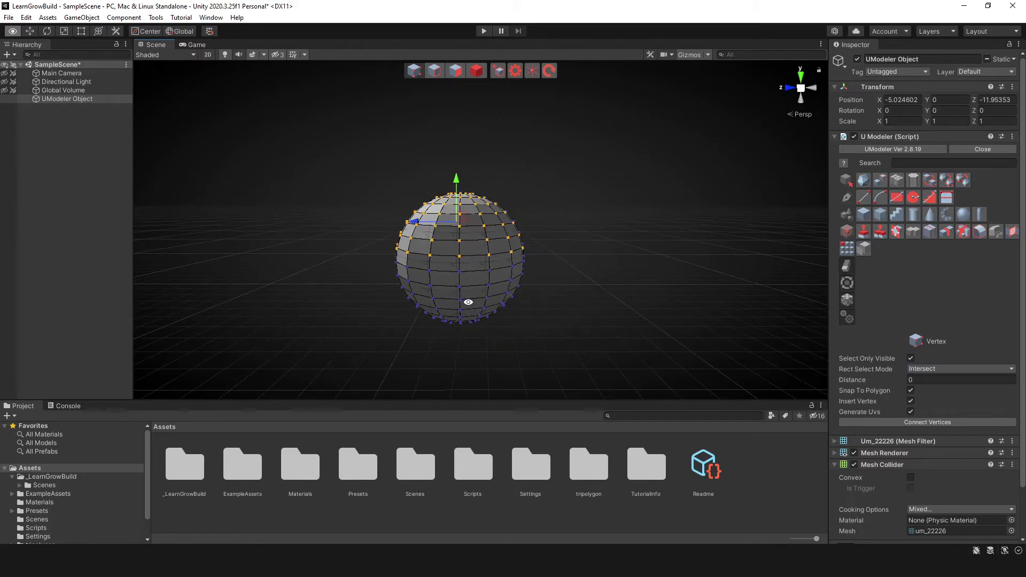
{"action": "scroll", "coordinate": [469, 303], "scroll_direction": "up", "scroll_amount": 2}
{"action": "left_click_drag", "start_coordinate": [468, 302], "coordinate": [489, 108], "text": "alt"}
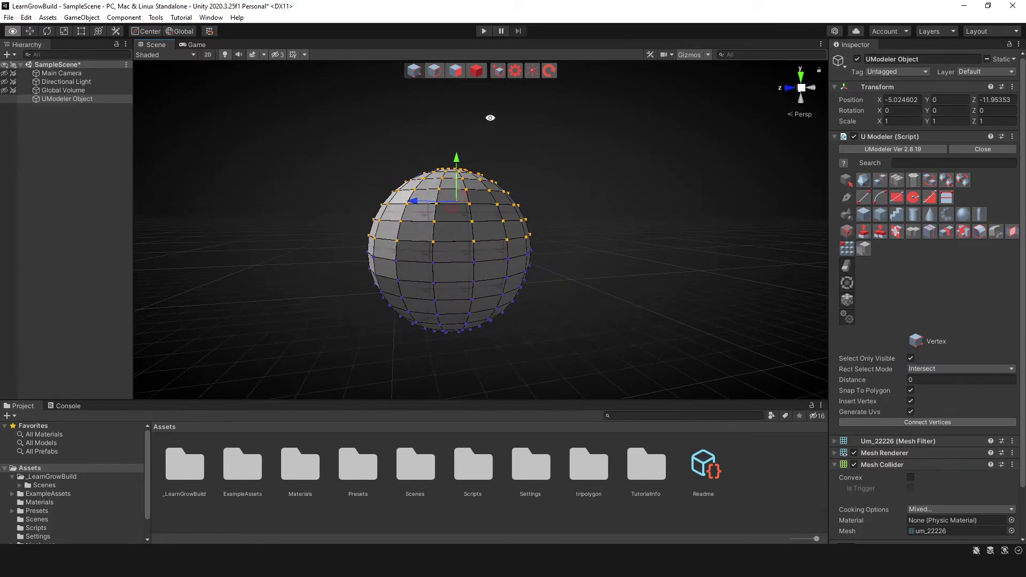
{"action": "left_click", "coordinate": [477, 71]}
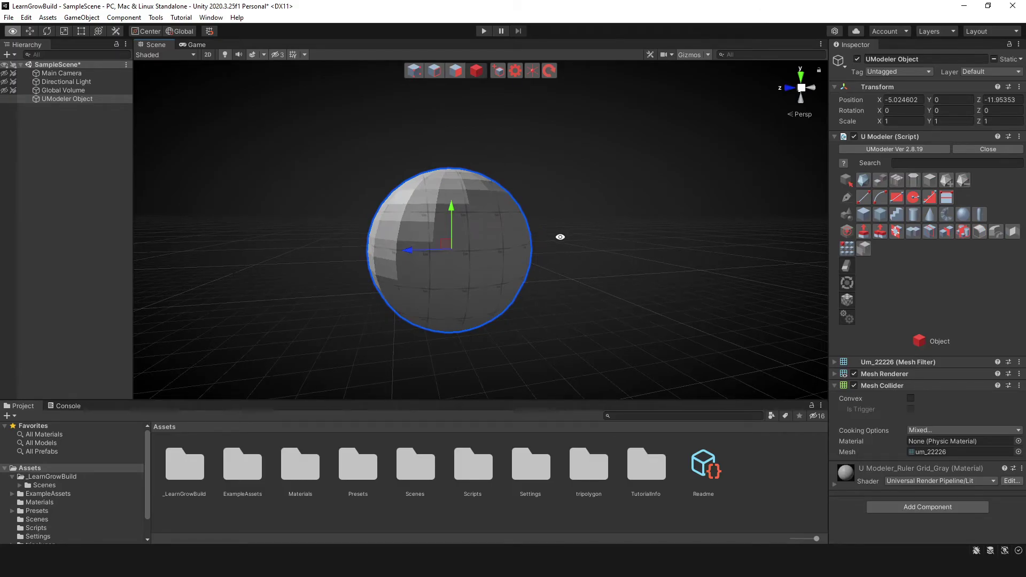
Step: Start a new UModeler Object using the Sphere tool with Auto Smoothing enabled
{"action": "middle_click_drag", "start_coordinate": [556, 240], "coordinate": [417, 256]}
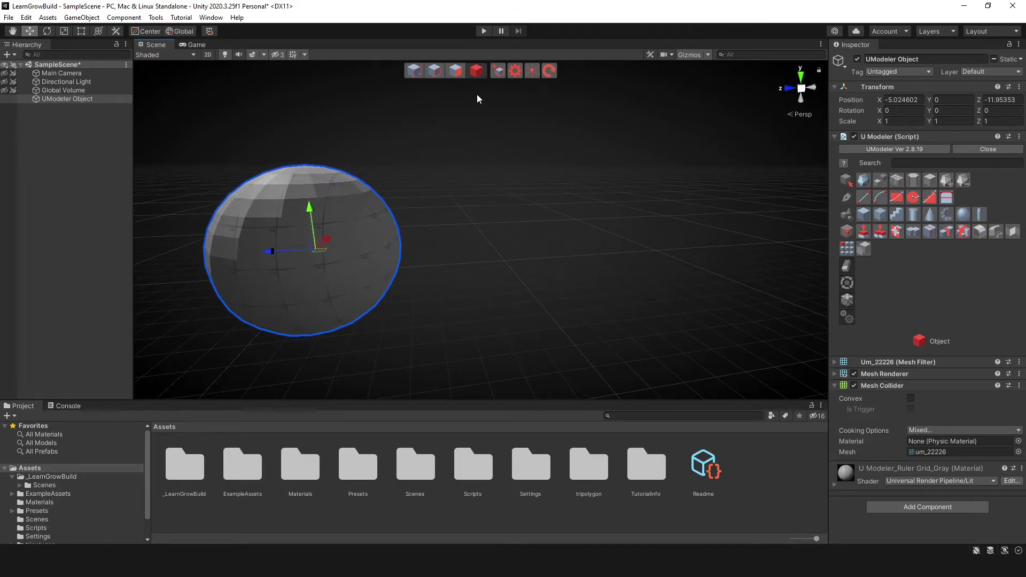
{"action": "left_click", "coordinate": [496, 72]}
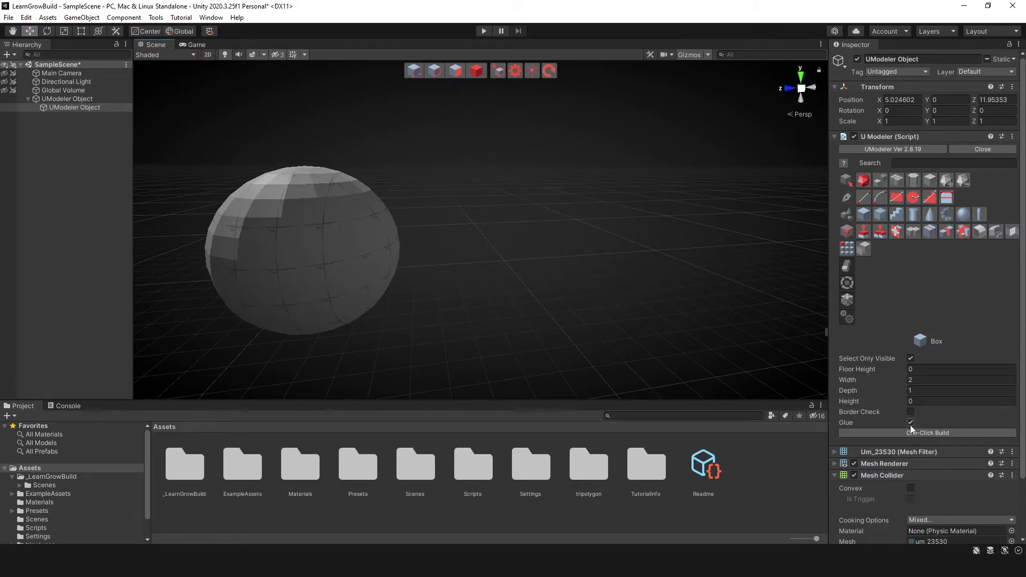
{"action": "left_click", "coordinate": [965, 215]}
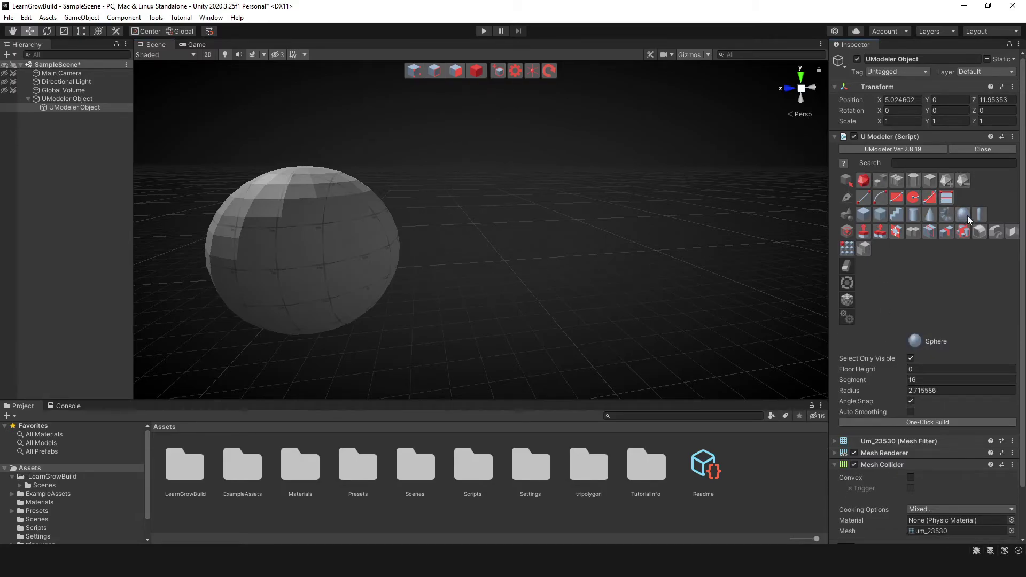
{"action": "left_click", "coordinate": [913, 412]}
Step: Draw the smooth sphere to the right of the faceted one, confirm it, and deselect
{"action": "right_click_drag", "start_coordinate": [585, 301], "coordinate": [550, 298]}
{"action": "left_click_drag", "start_coordinate": [544, 296], "coordinate": [606, 325]}
{"action": "left_click", "coordinate": [533, 194]}
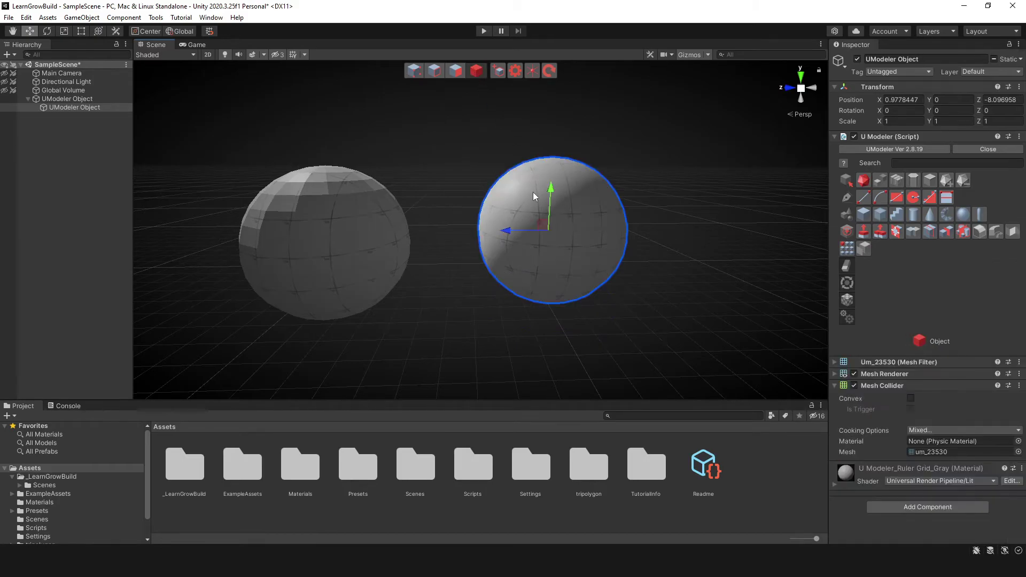
{"action": "right_click_drag", "start_coordinate": [533, 208], "coordinate": [553, 239]}
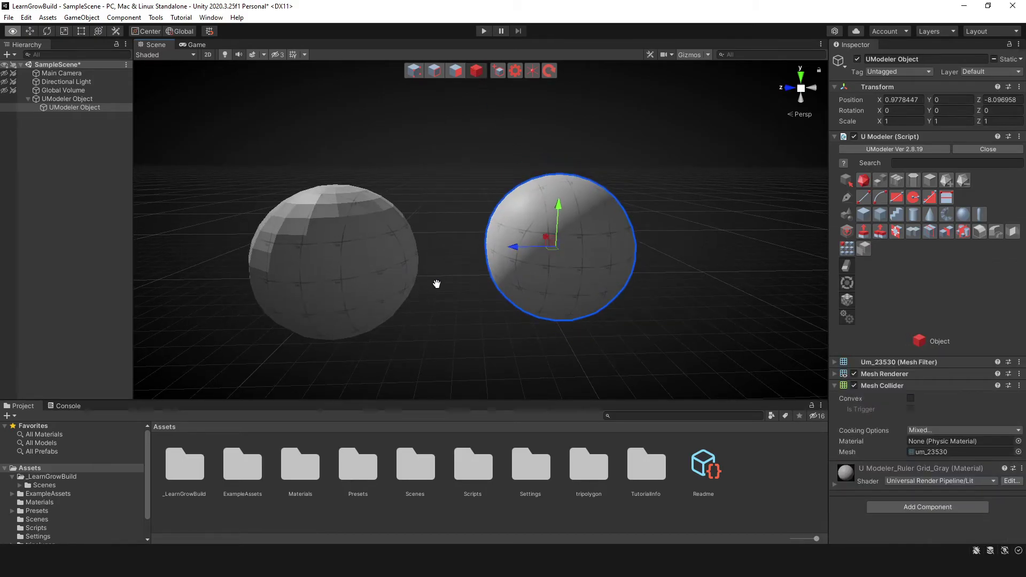
{"action": "right_click_drag", "start_coordinate": [433, 284], "coordinate": [465, 293]}
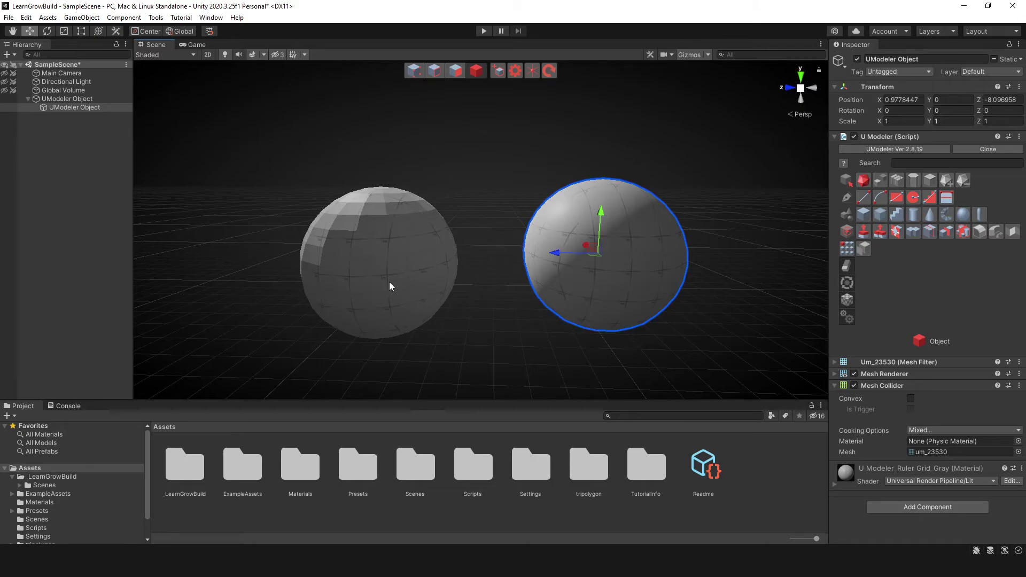
{"action": "left_click", "coordinate": [504, 205]}
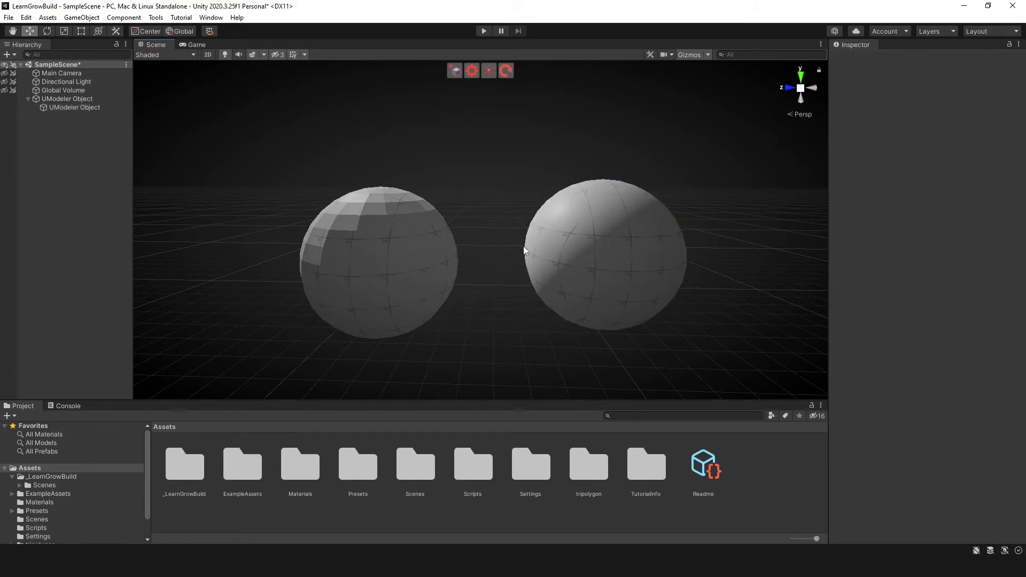
Step: Select and delete each of the two spheres
{"action": "left_click", "coordinate": [561, 283]}
{"action": "key", "text": "Delete"}
{"action": "left_click", "coordinate": [379, 259]}
{"action": "key", "text": "Delete"}
Step: Drag out a tall capsule, about radius 1.48 and height 6.79, in a new UModeler Object
{"action": "left_click", "coordinate": [455, 71]}
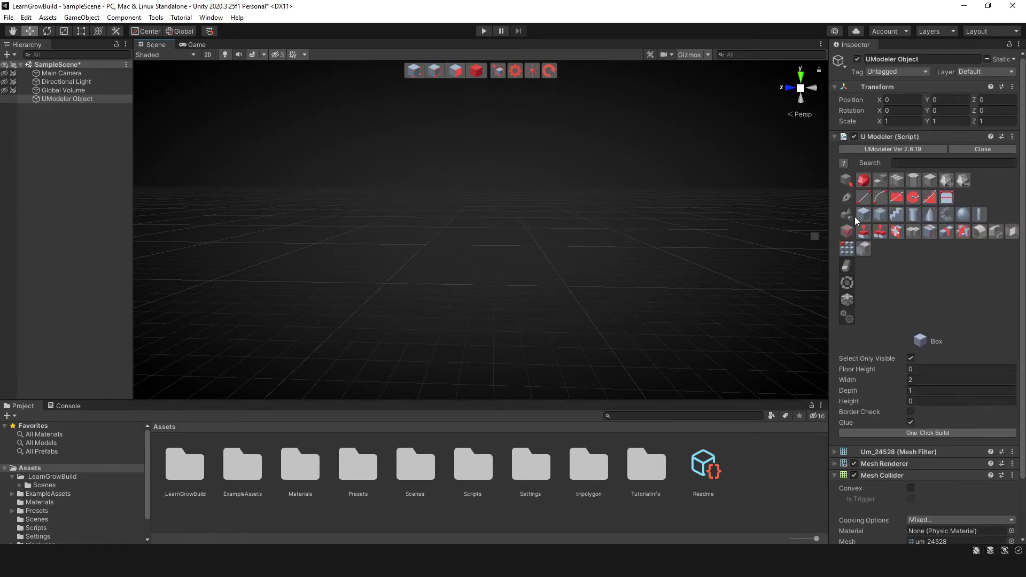
{"action": "left_click", "coordinate": [979, 217]}
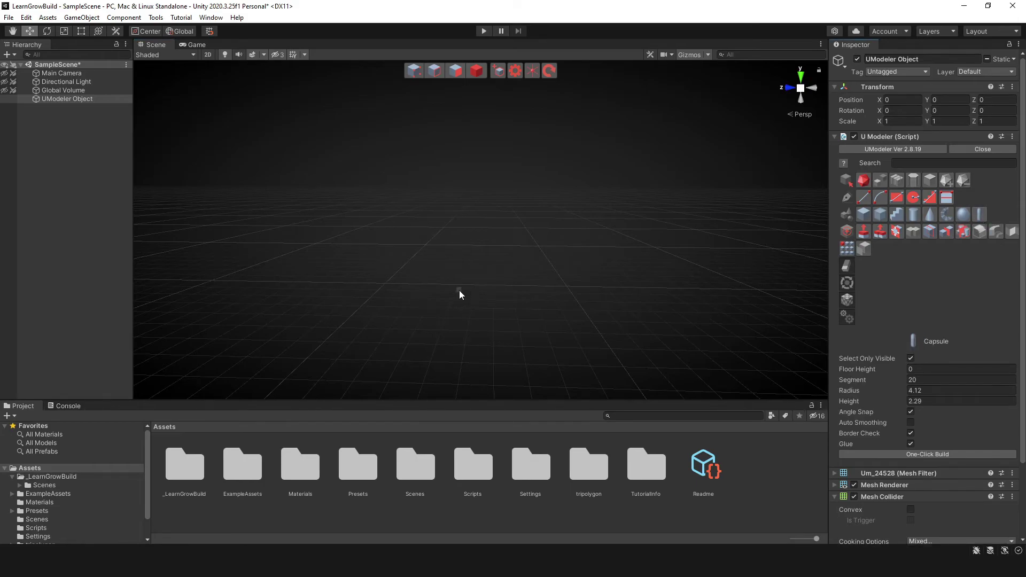
{"action": "mouse_move", "coordinate": [478, 286]}
{"action": "left_mouse_down"}
{"action": "mouse_move", "coordinate": [491, 303]}
{"action": "mouse_move", "coordinate": [481, 281]}
{"action": "mouse_move", "coordinate": [504, 287]}
{"action": "mouse_move", "coordinate": [512, 126]}
{"action": "mouse_move", "coordinate": [507, 140]}
{"action": "left_mouse_up"}
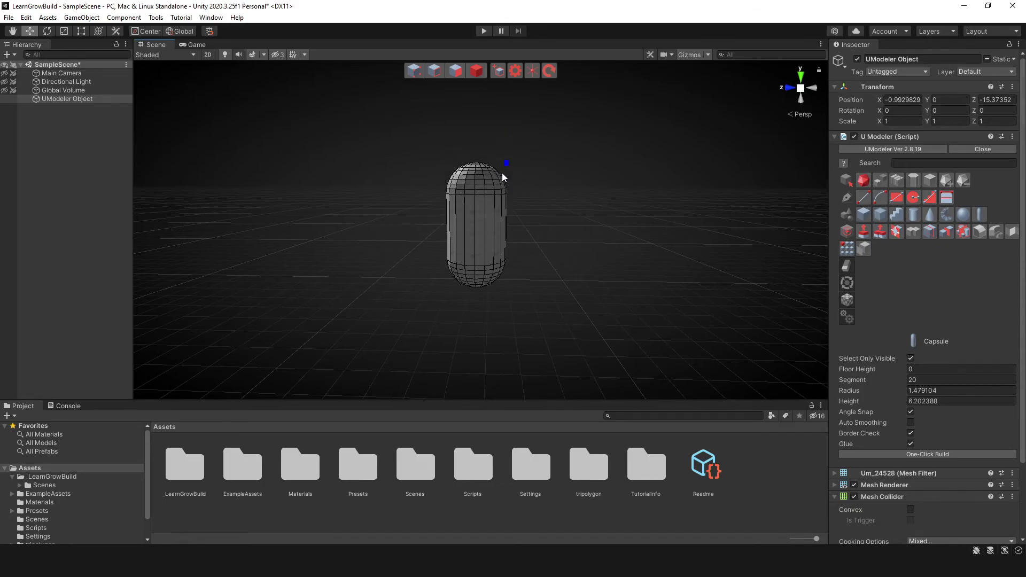
Step: Reshape the capsule's height and radius with its handles and cut segments to 4
{"action": "left_click_drag", "start_coordinate": [507, 141], "coordinate": [500, 153]}
{"action": "left_click_drag", "start_coordinate": [510, 225], "coordinate": [513, 230]}
{"action": "left_click_drag", "start_coordinate": [886, 381], "coordinate": [868, 380]}
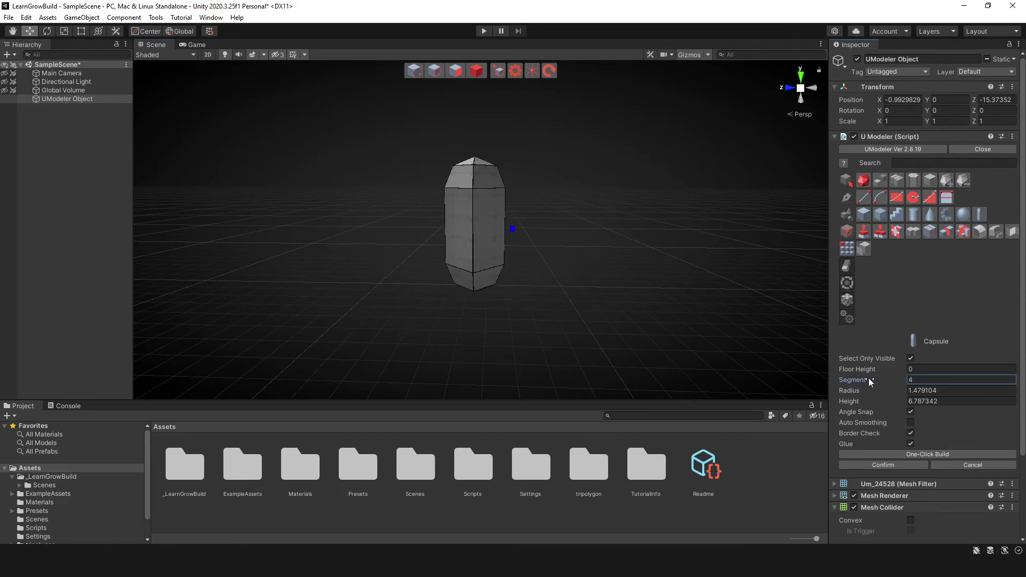
Step: Widen the capsule to radius 1.92 while orbiting around it to inspect
{"action": "right_click_drag", "start_coordinate": [350, 248], "coordinate": [581, 313]}
{"action": "mouse_move", "coordinate": [891, 391]}
{"action": "left_mouse_down"}
{"action": "mouse_move", "coordinate": [905, 406]}
{"action": "mouse_move", "coordinate": [894, 382]}
{"action": "left_mouse_up"}
{"action": "left_click", "coordinate": [894, 404]}
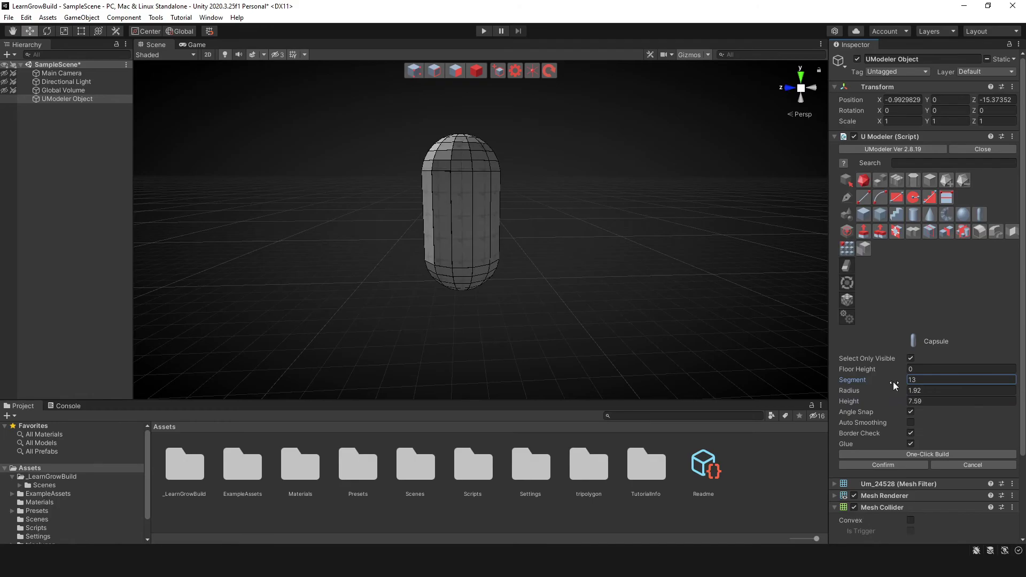
{"action": "mouse_move", "coordinate": [585, 284]}
{"action": "right_mouse_down"}
{"action": "mouse_move", "coordinate": [482, 273]}
{"action": "mouse_move", "coordinate": [578, 346]}
{"action": "mouse_move", "coordinate": [528, 320]}
{"action": "right_mouse_up"}
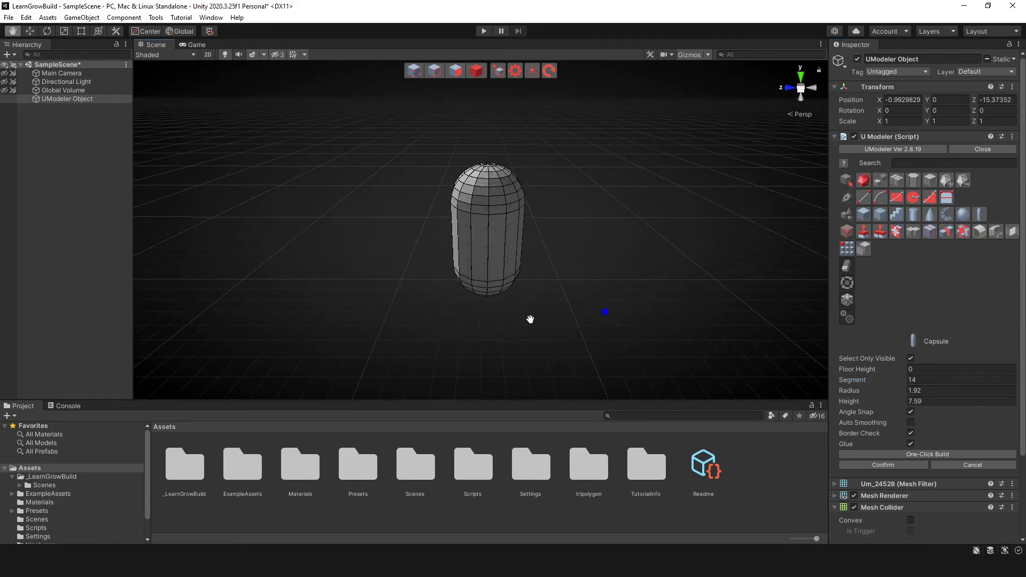
{"action": "middle_click_drag", "start_coordinate": [529, 320], "coordinate": [505, 325]}
{"action": "mouse_move", "coordinate": [465, 305]}
{"action": "right_mouse_down"}
{"action": "mouse_move", "coordinate": [738, 273]}
{"action": "mouse_move", "coordinate": [520, 255]}
{"action": "mouse_move", "coordinate": [553, 284]}
{"action": "mouse_move", "coordinate": [525, 268]}
{"action": "mouse_move", "coordinate": [532, 296]}
{"action": "right_mouse_up"}
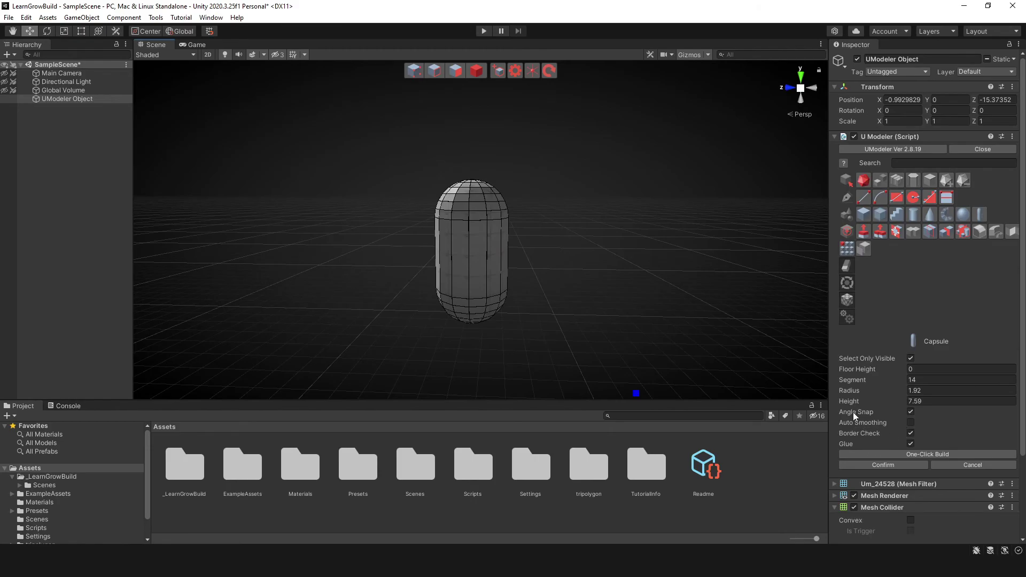
{"action": "mouse_move", "coordinate": [529, 293]}
{"action": "right_mouse_down"}
{"action": "mouse_move", "coordinate": [539, 297]}
{"action": "mouse_move", "coordinate": [526, 296]}
{"action": "right_mouse_up"}
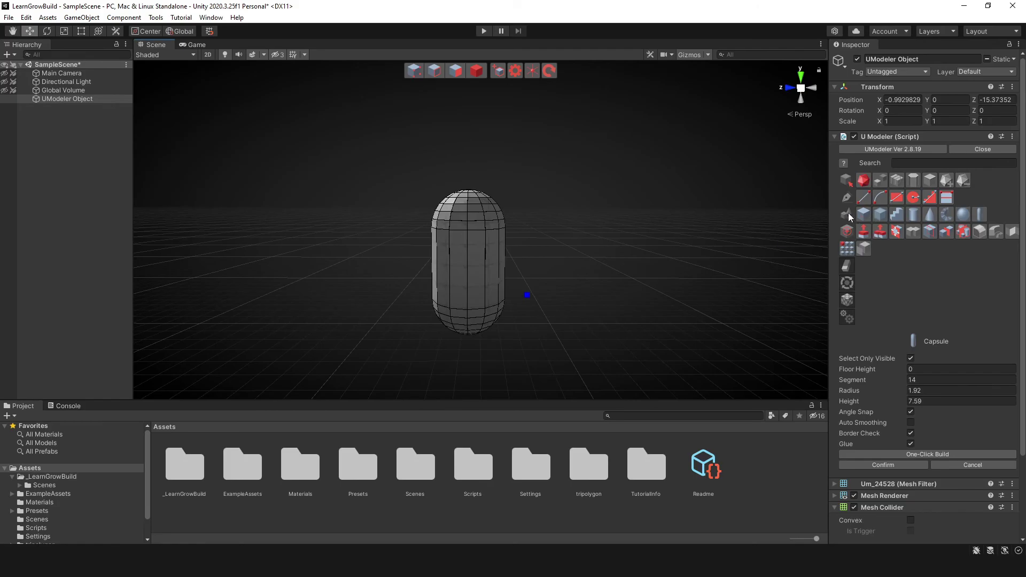